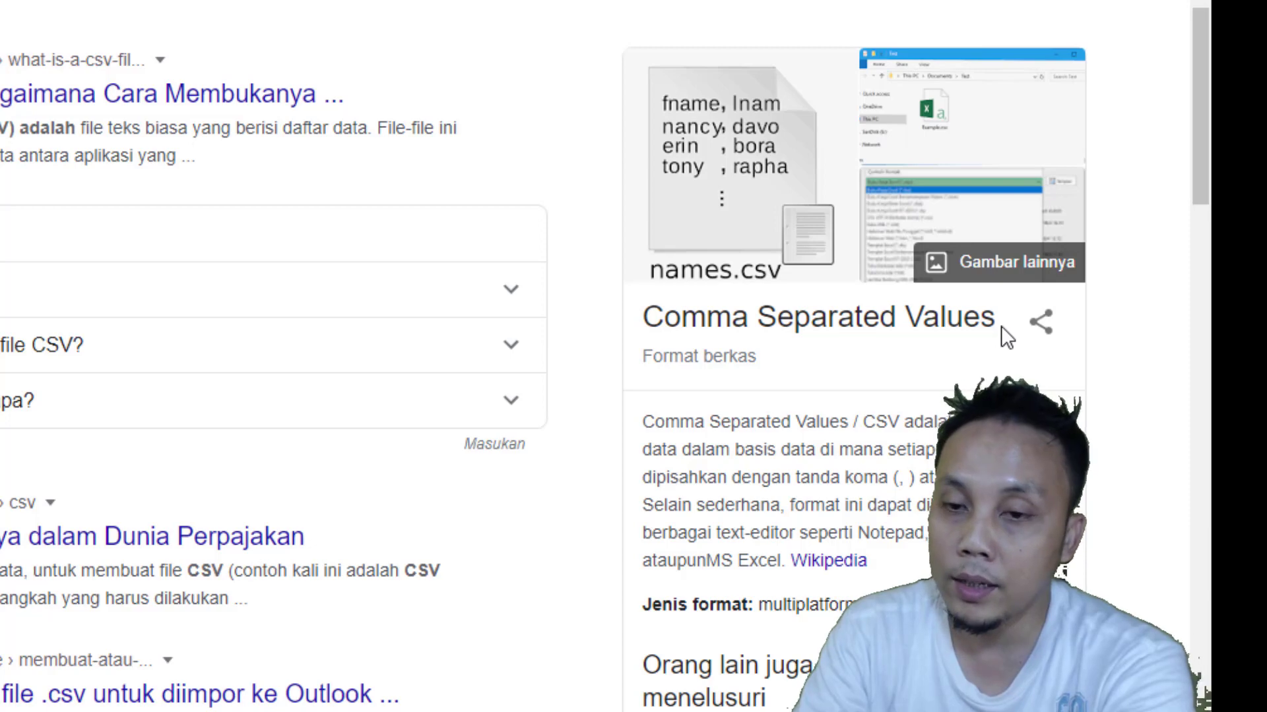
- Switch from the browser's CSV search results to the Downloads folder in File Explorer
scroll(794, 356, "down", 2)
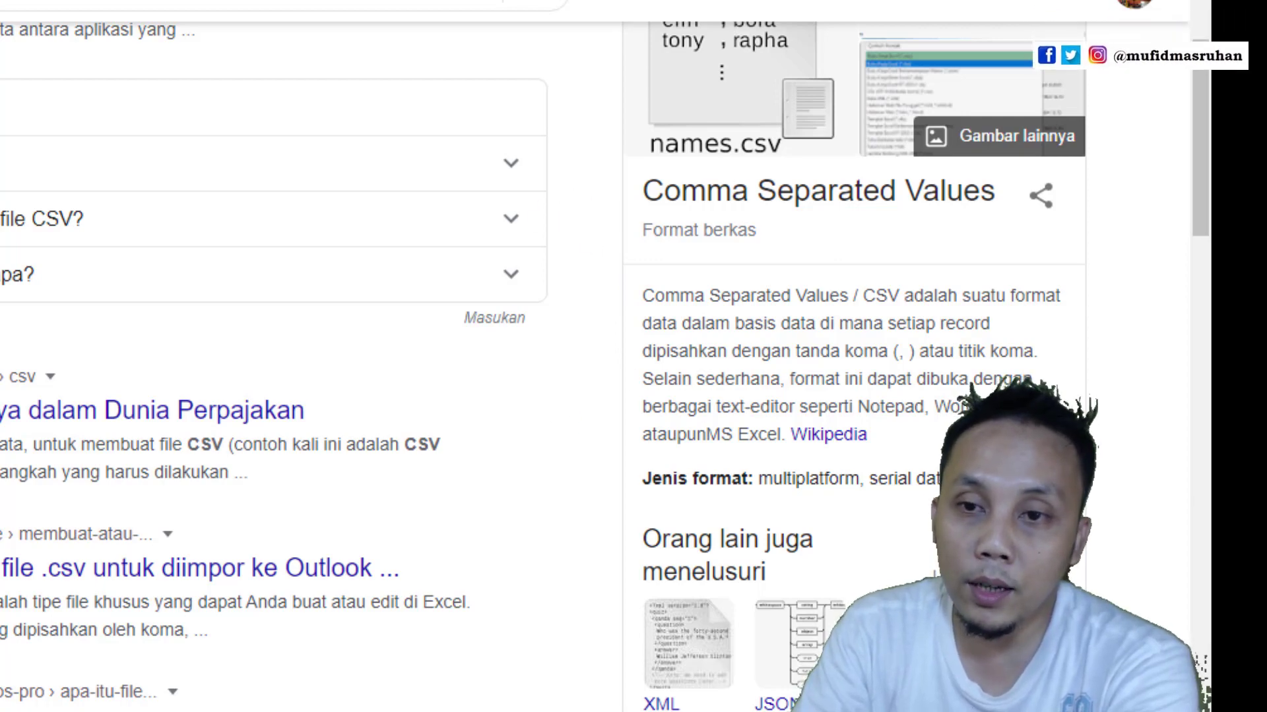
key("super+d")
mouse_move(208, 711)
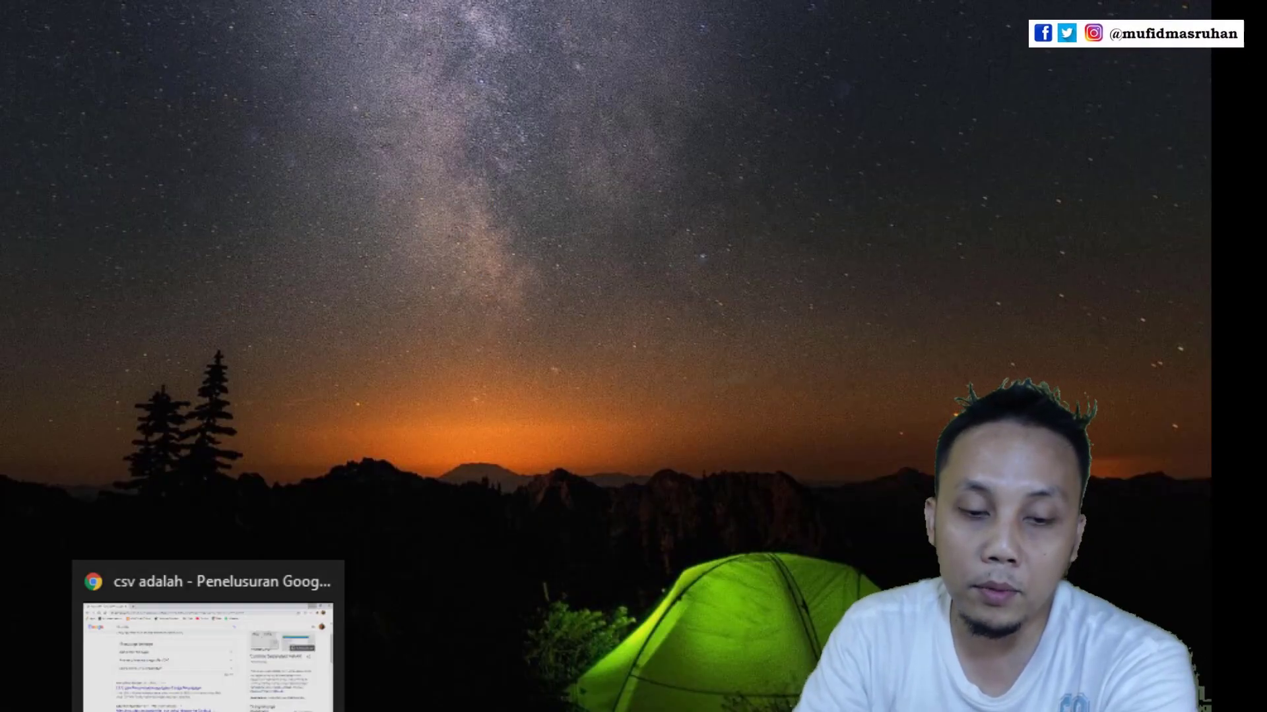
left_click(375, 704)
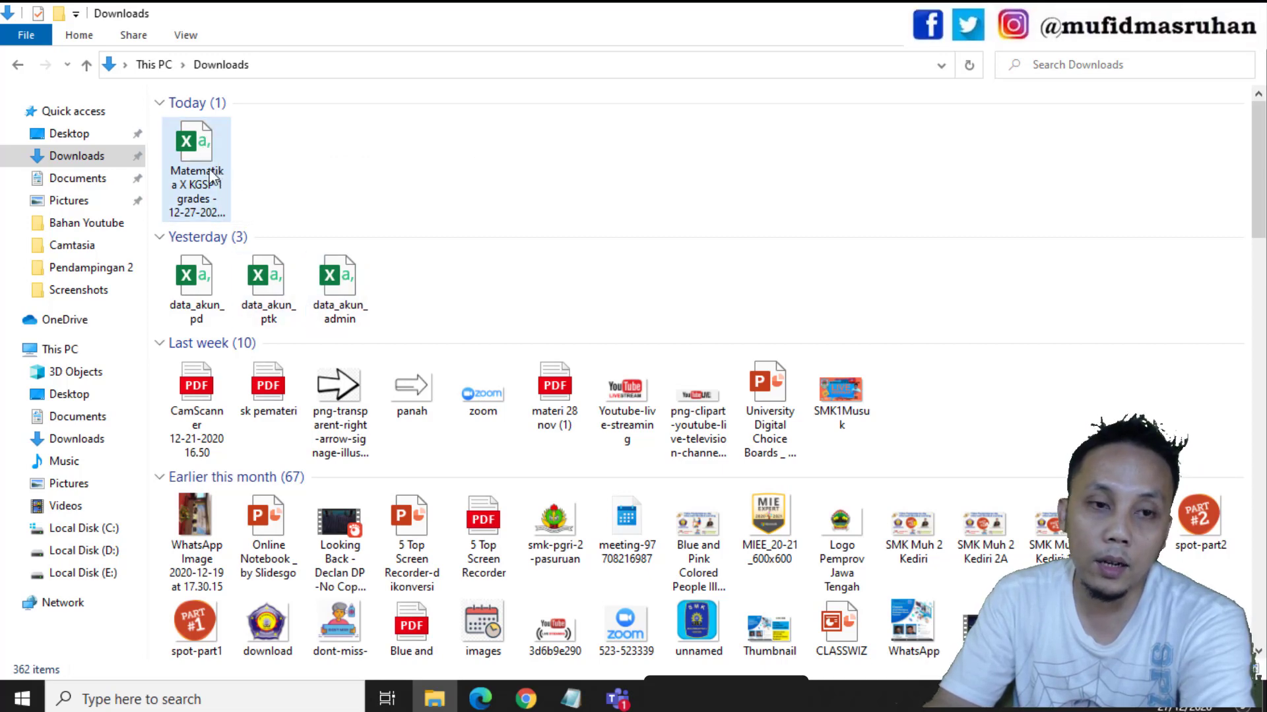
- View the "Matematika X KGSP 1 grades" CSV file from Downloads in a maximized Notepad window, and minimize it when done
right_click(201, 160)
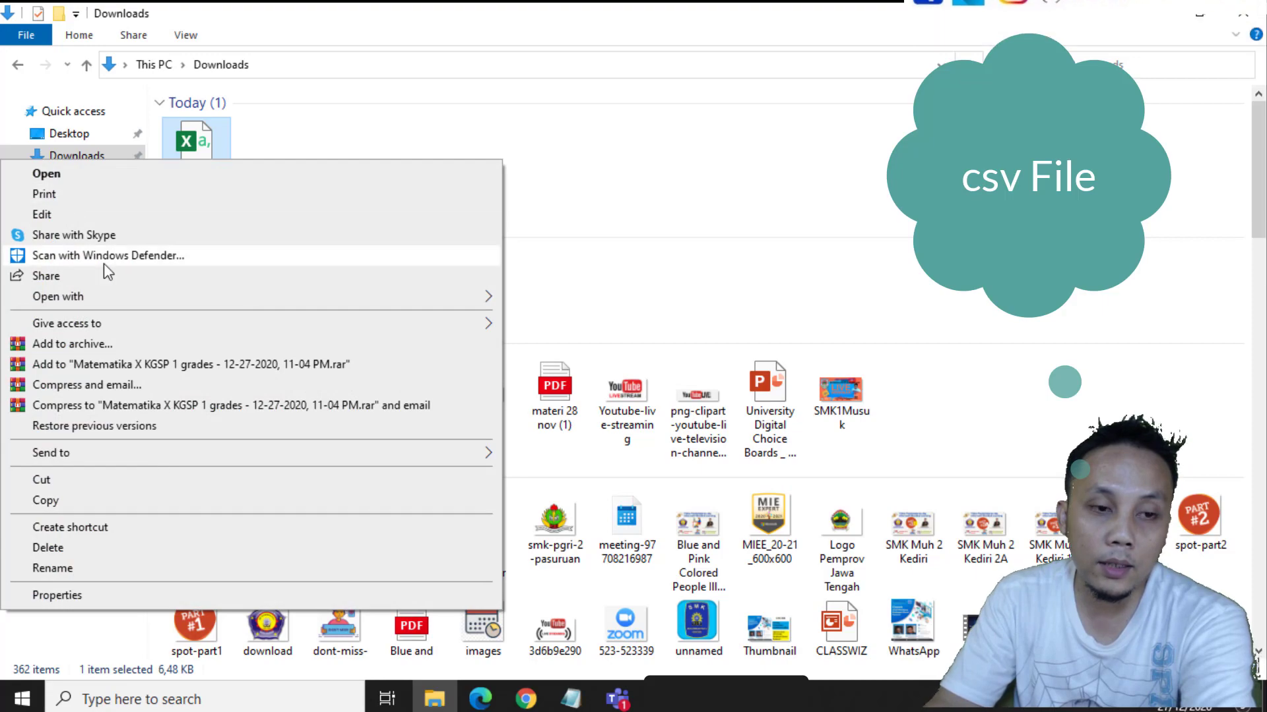
mouse_move(136, 291)
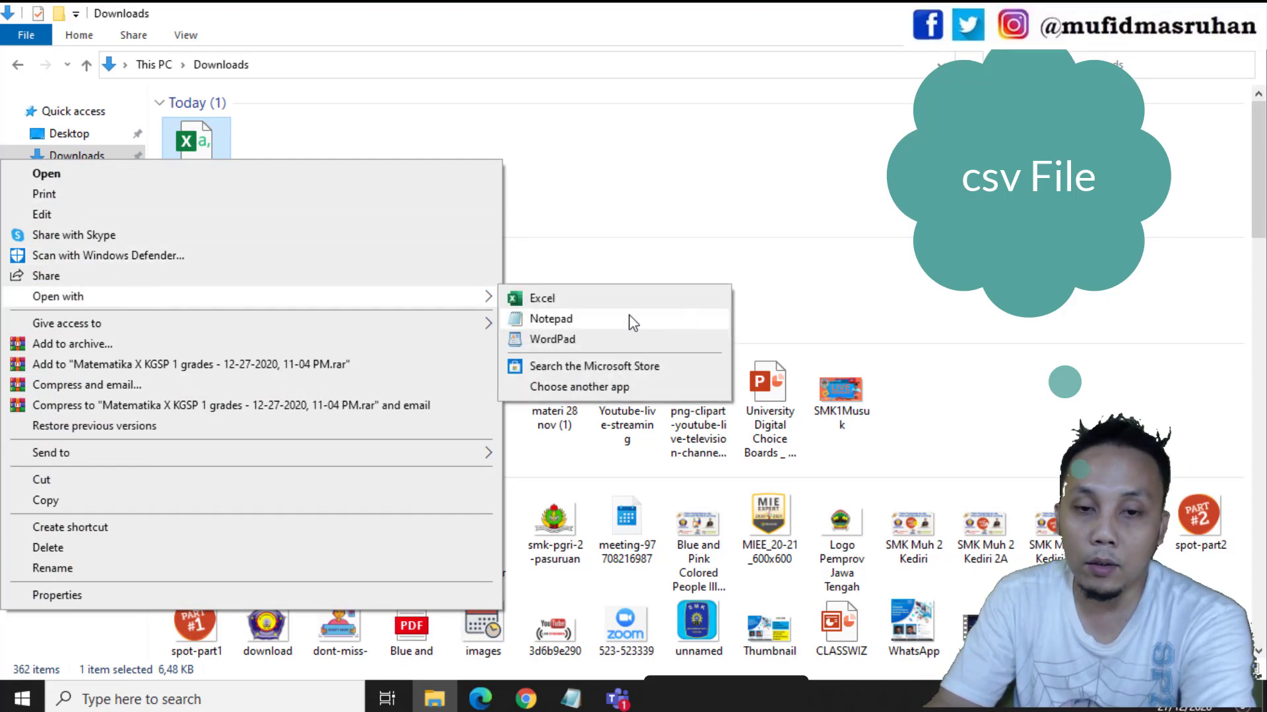
left_click(551, 320)
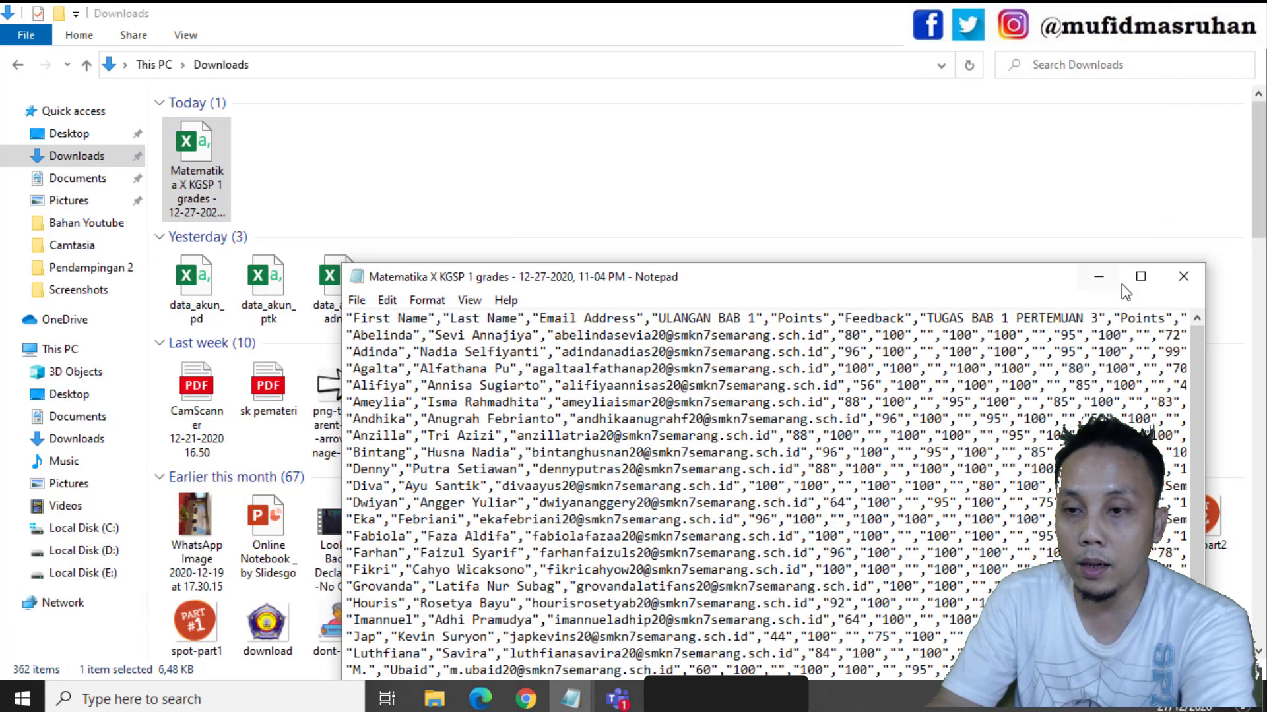
left_click(1140, 277)
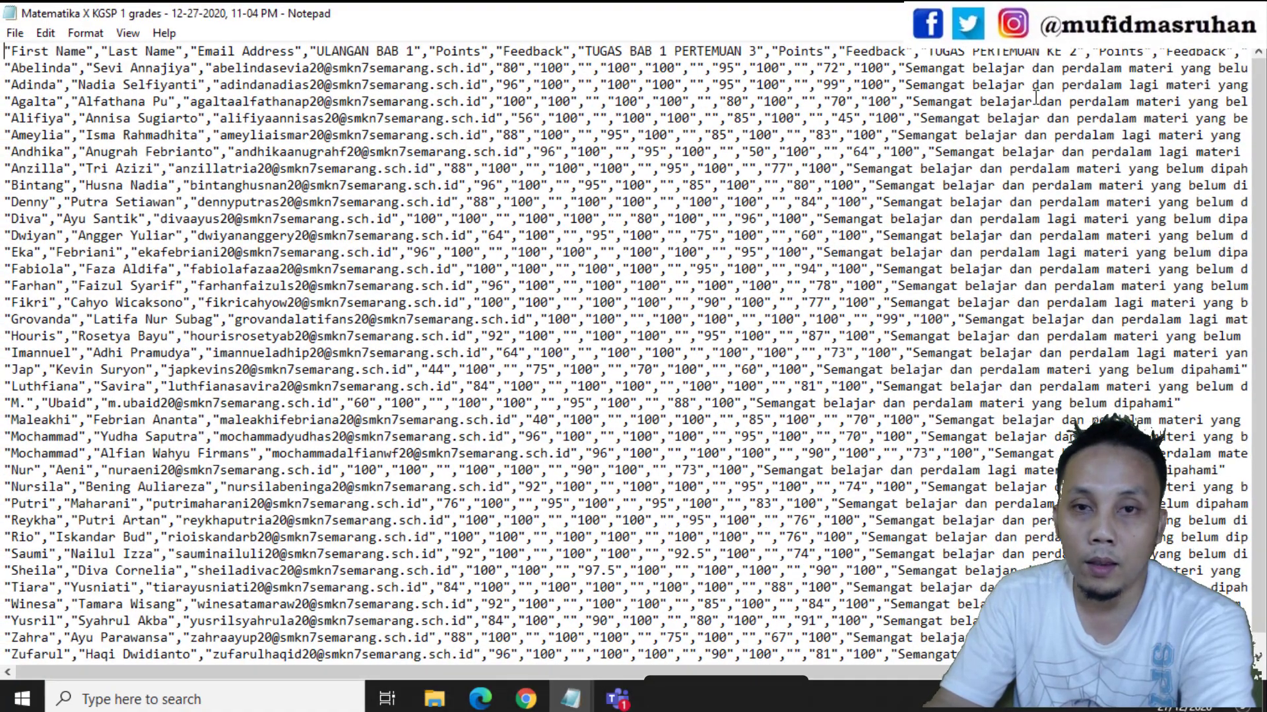
left_click(1159, 13)
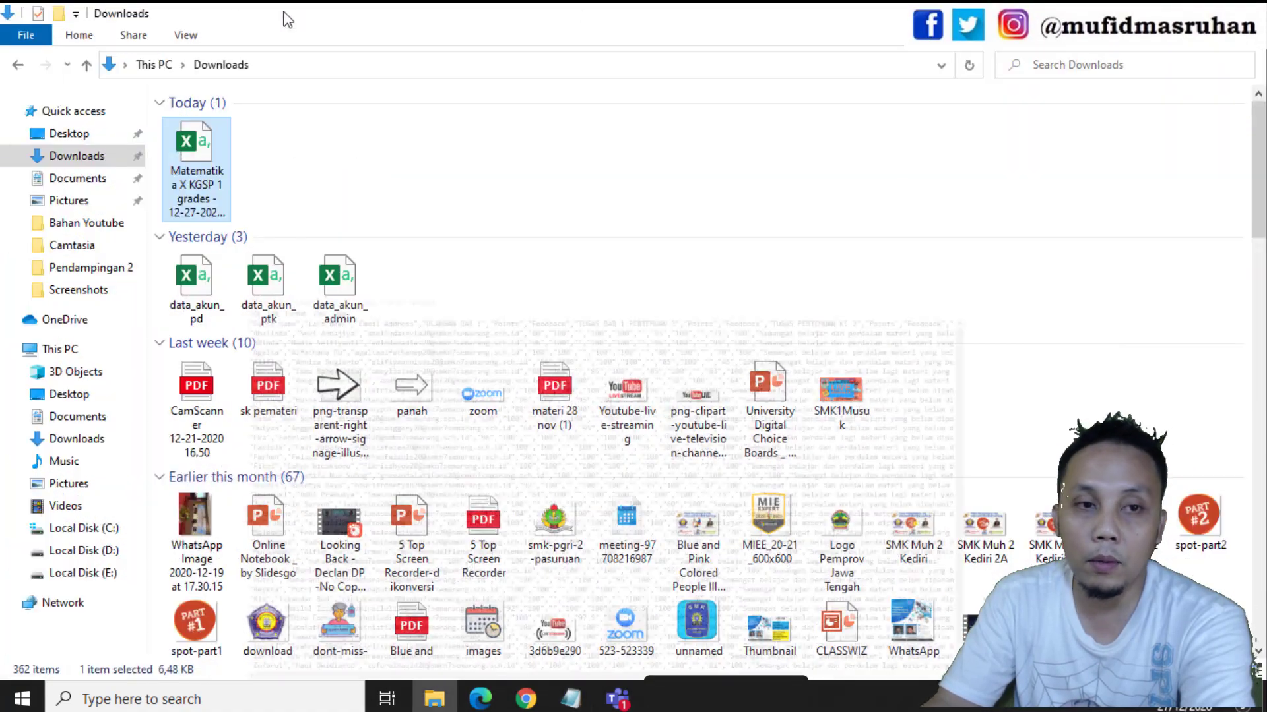
- Open the "Matematika X KGSP 1 grades" CSV file in Excel, look over its comma-separated rows, and minimize the workbook
double_click(189, 157)
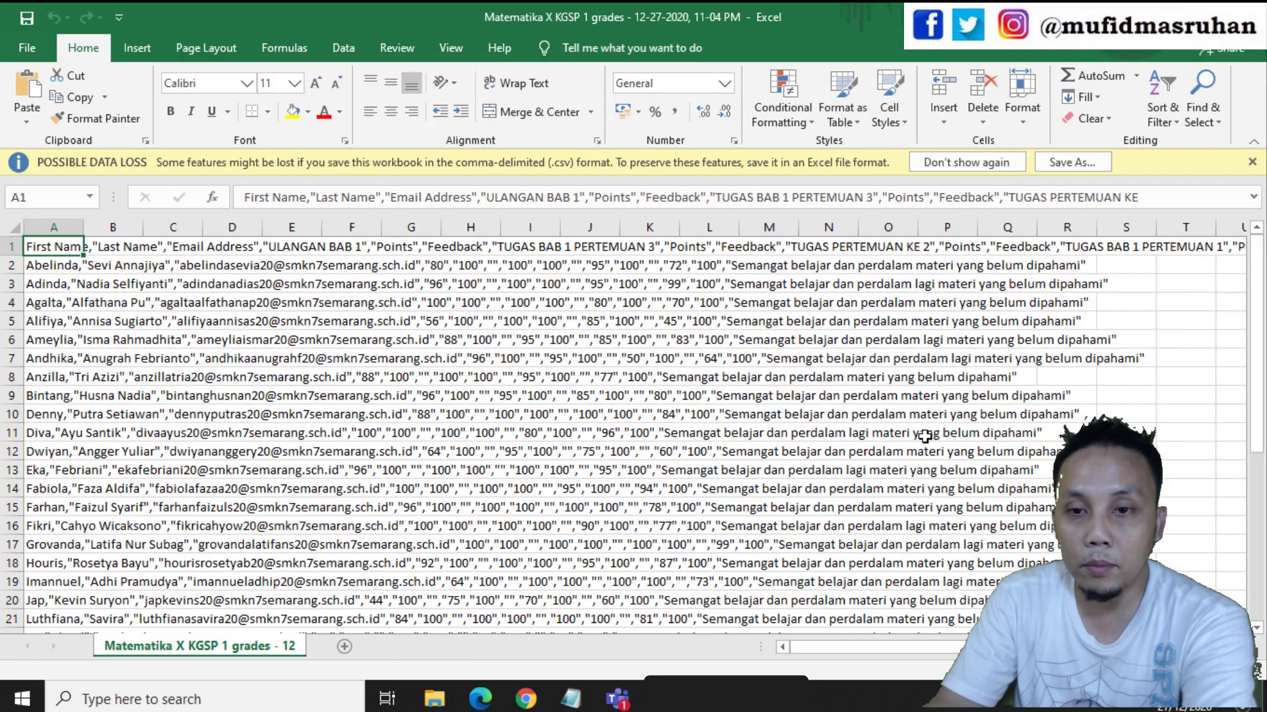
scroll(356, 473, "down", 3)
scroll(358, 473, "up", 3)
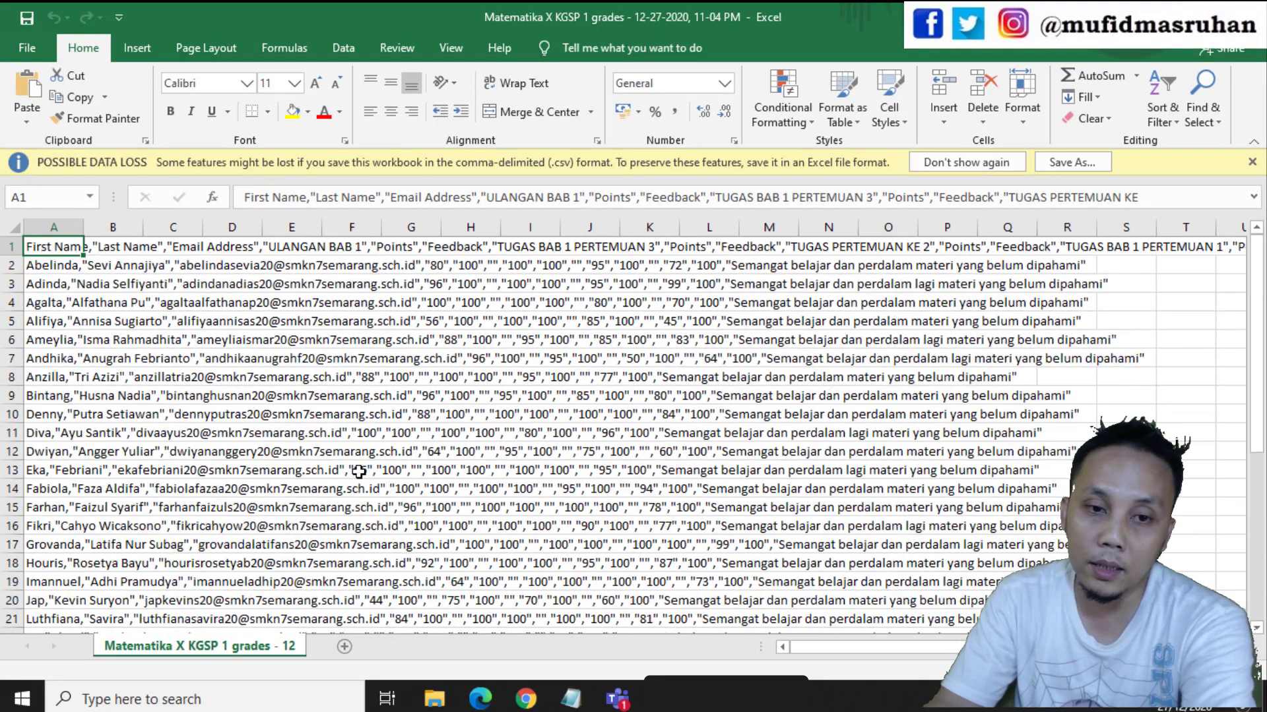
scroll(431, 440, "down", 3)
scroll(653, 435, "up", 3)
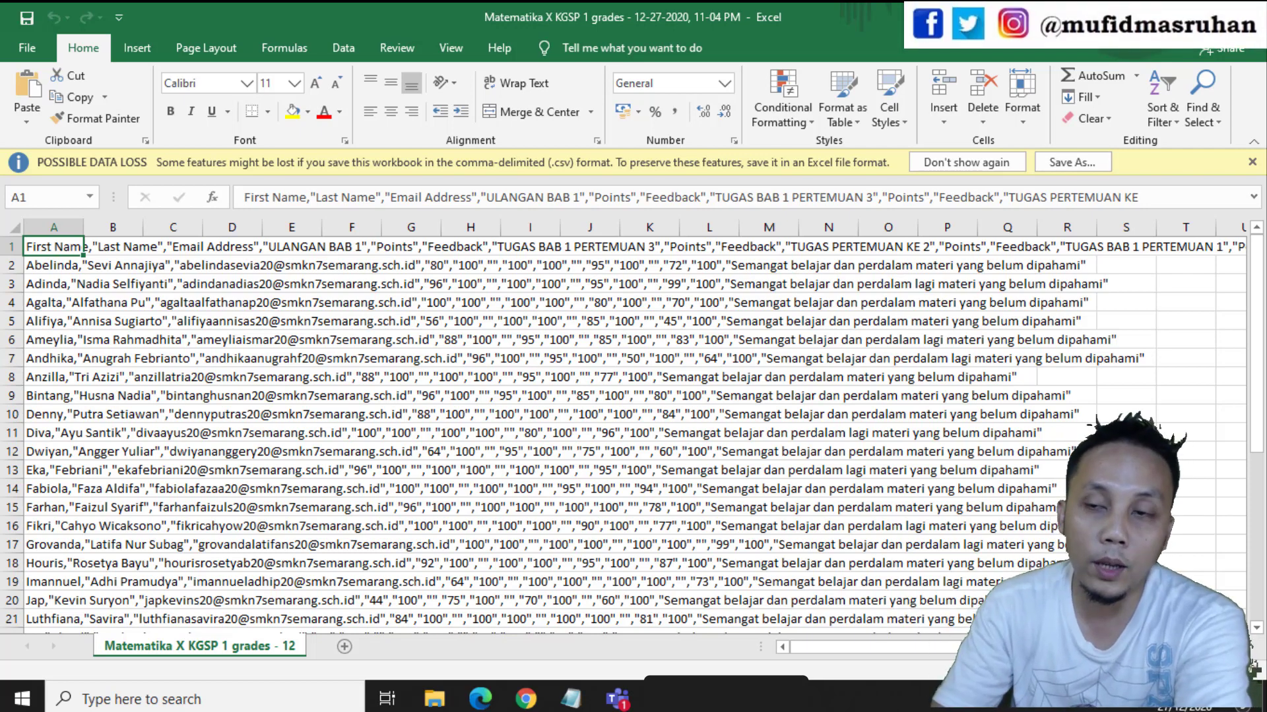
left_click(1187, 16)
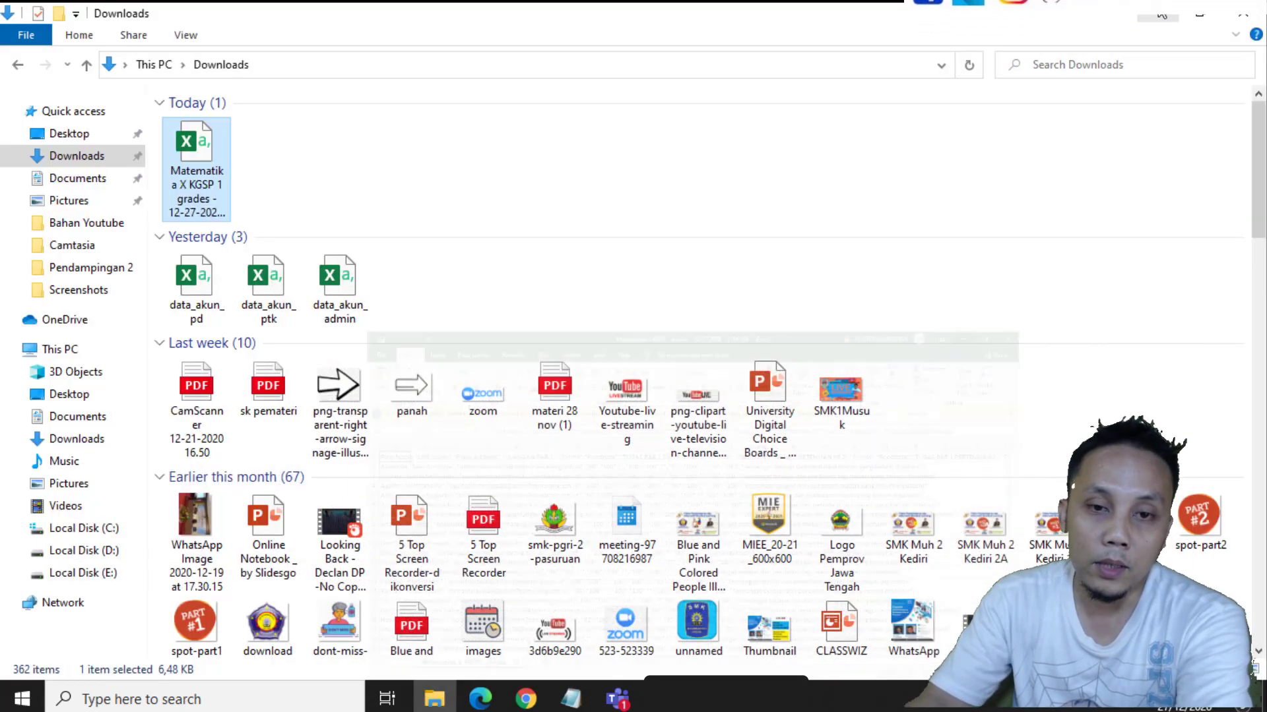
- Open data_akun_pd from Downloads in Excel and look through its first account records
double_click(200, 294)
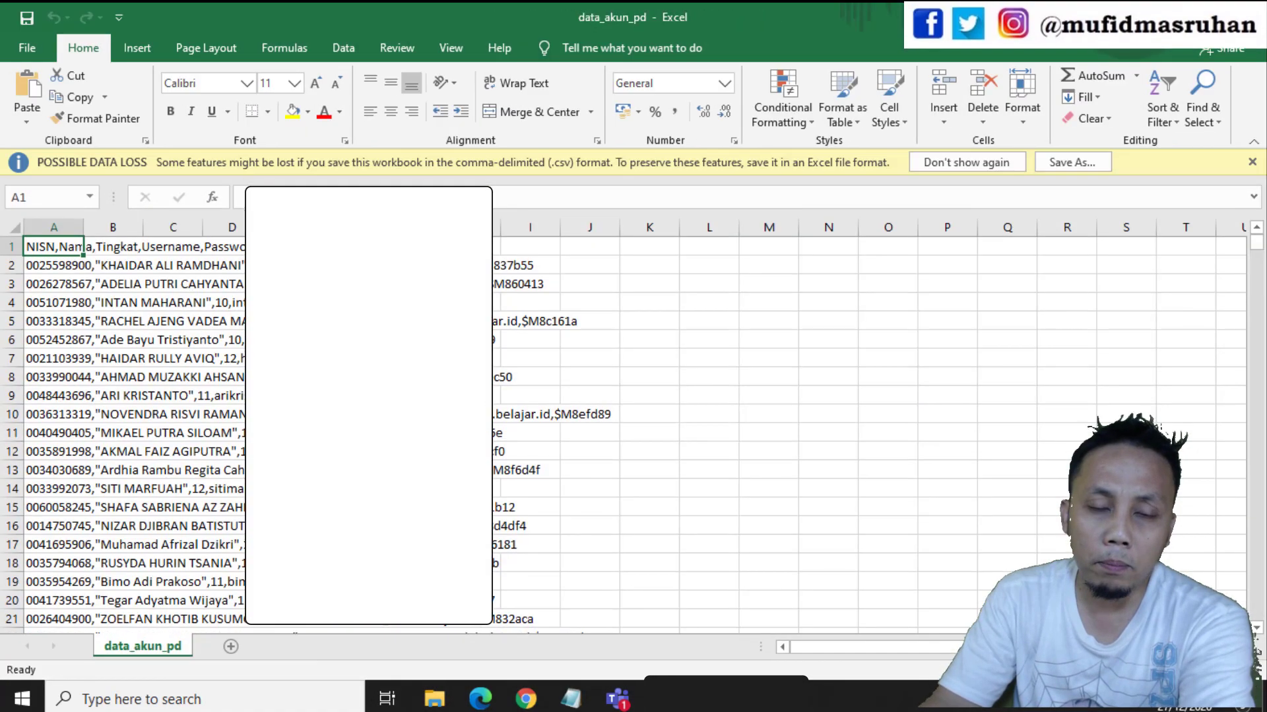
scroll(136, 380, "down", 3)
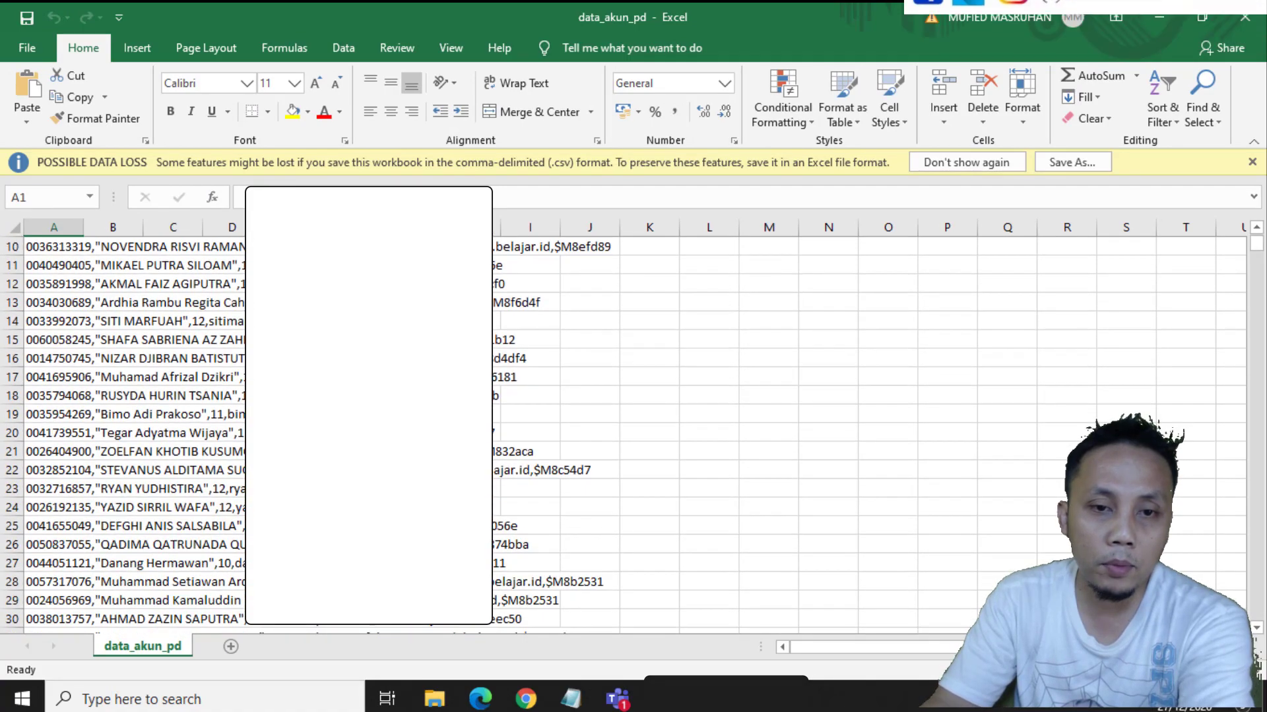
scroll(135, 379, "up", 3)
scroll(135, 379, "down", 17)
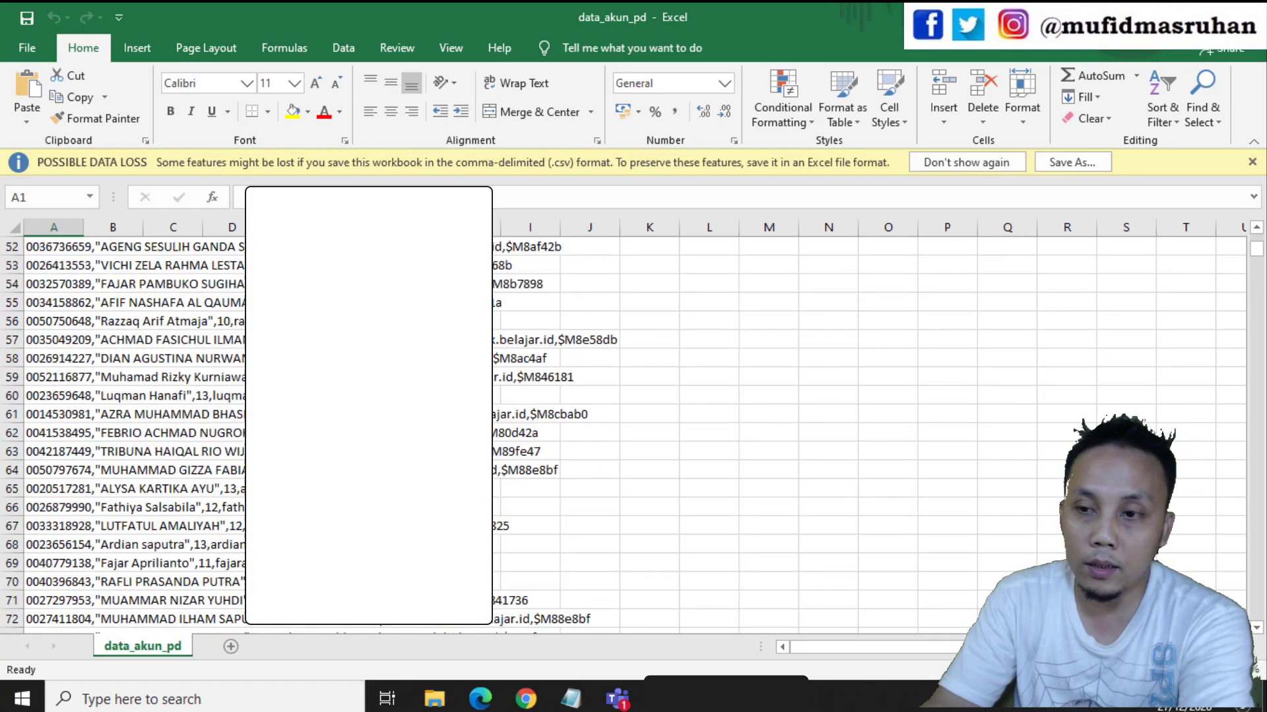
- Go to the end of the data_akun_pd list, select the last filled row, and look over the final records
left_click_drag(1260, 254, 1259, 519)
scroll(45, 564, "down", 20)
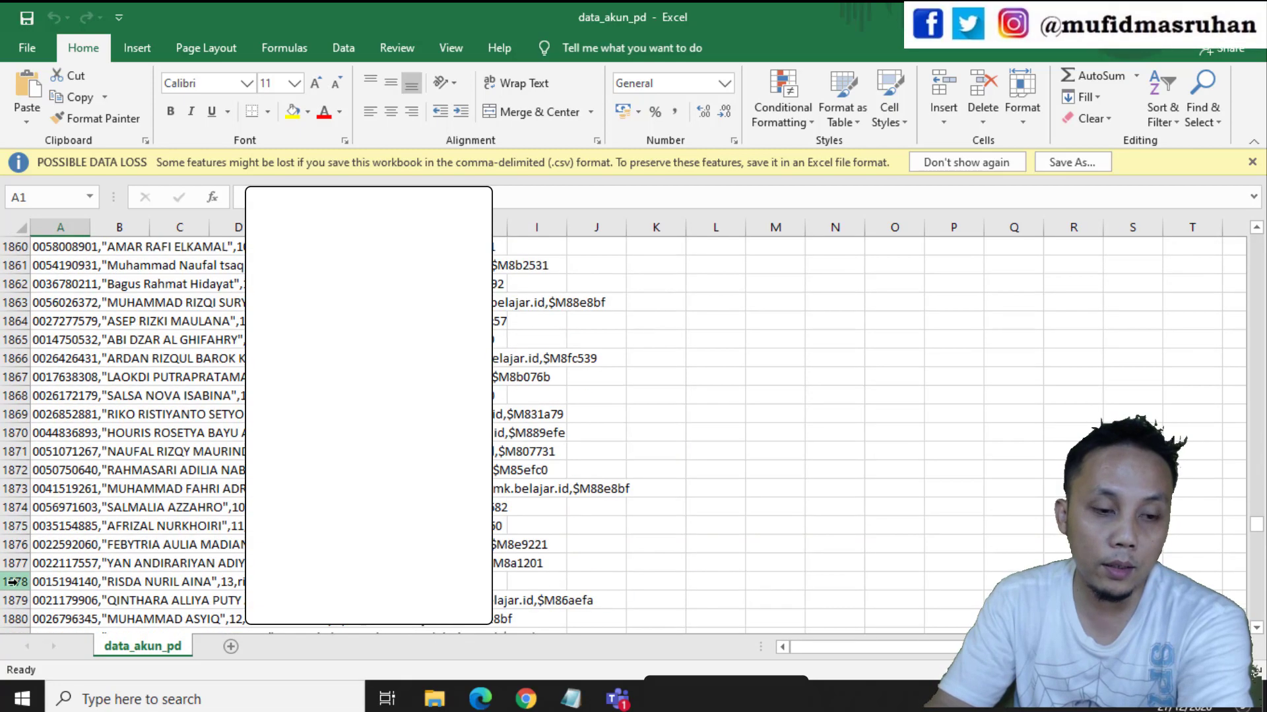
scroll(45, 564, "down", 20)
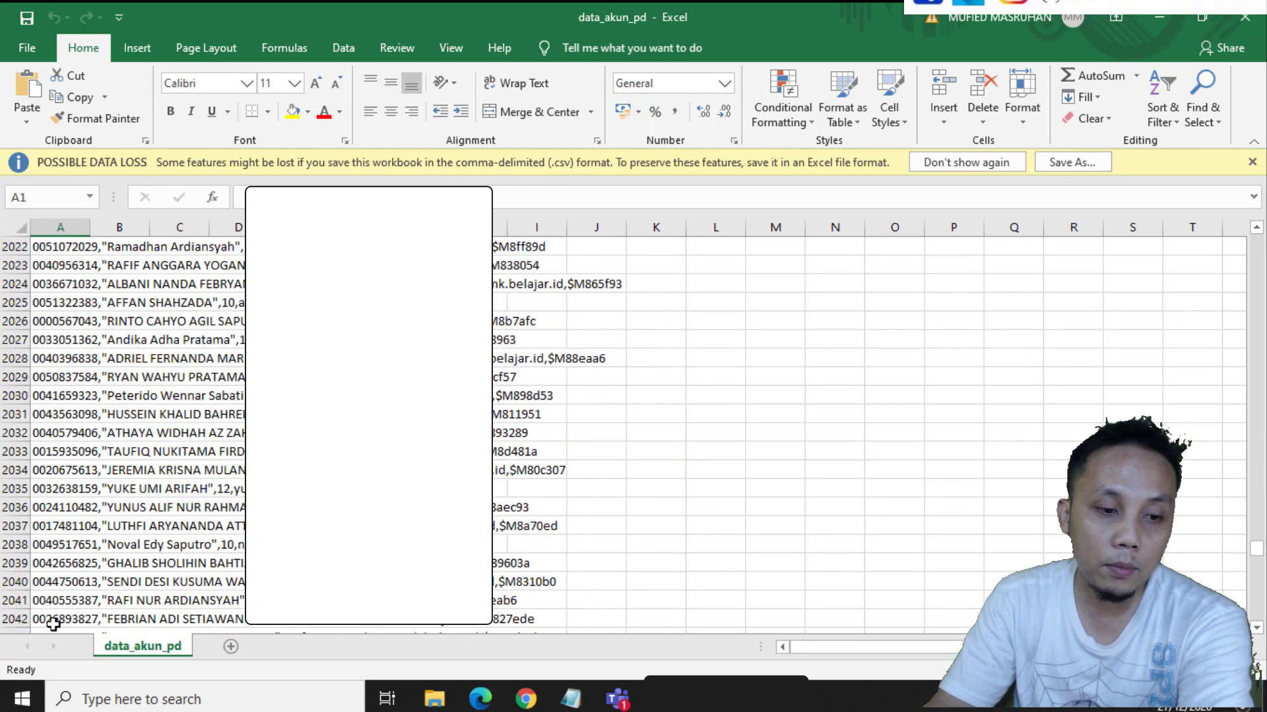
scroll(55, 608, "down", 20)
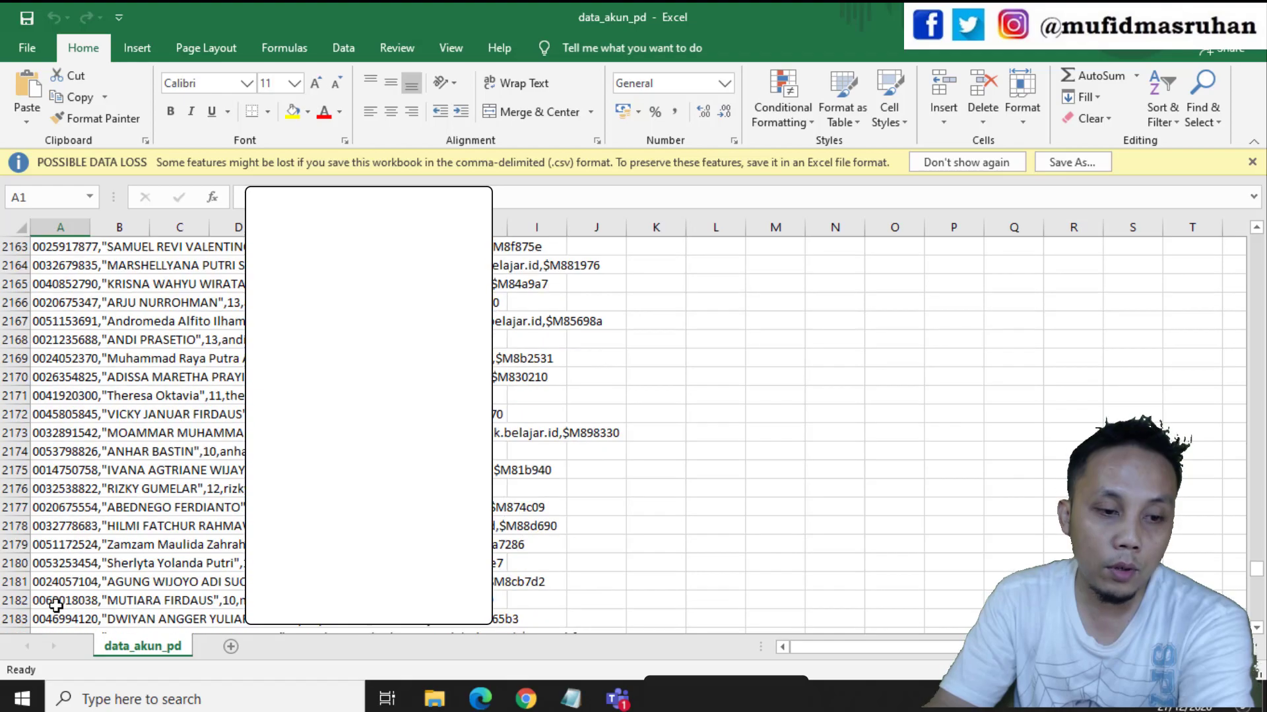
scroll(55, 606, "down", 20)
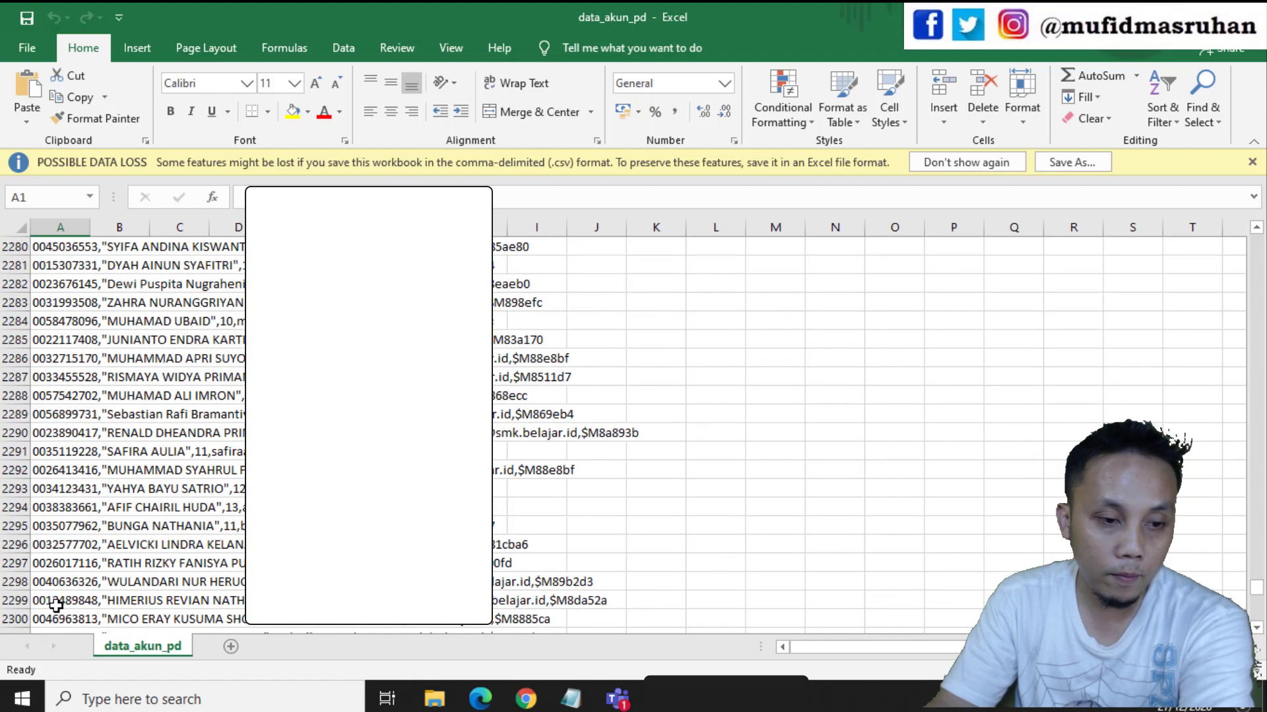
scroll(70, 597, "down", 20)
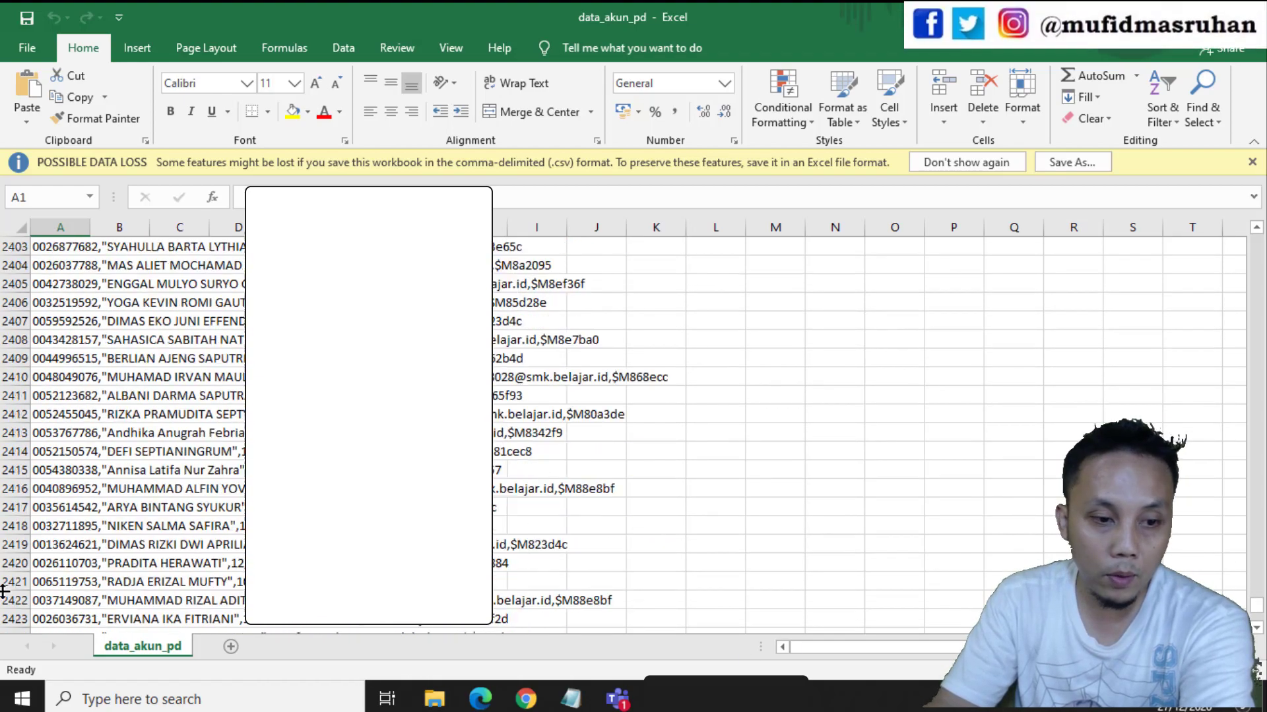
scroll(64, 612, "down", 16)
scroll(57, 535, "up", 4)
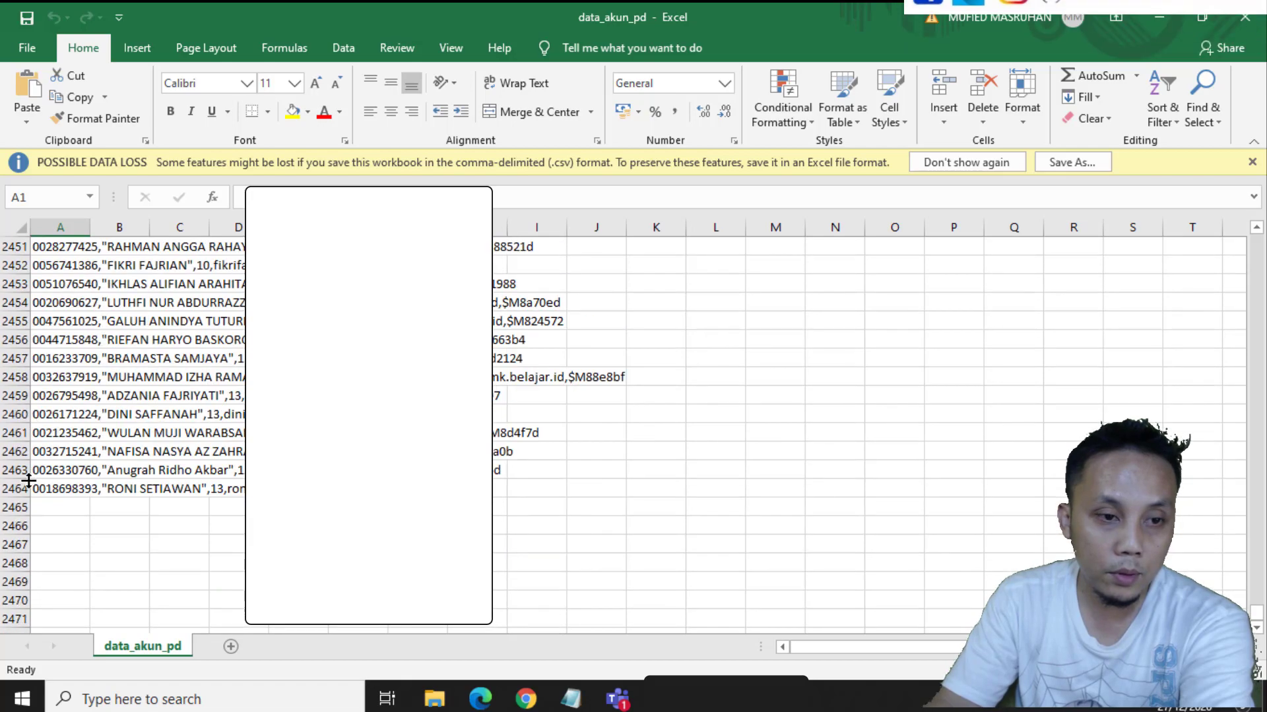
left_click(14, 489)
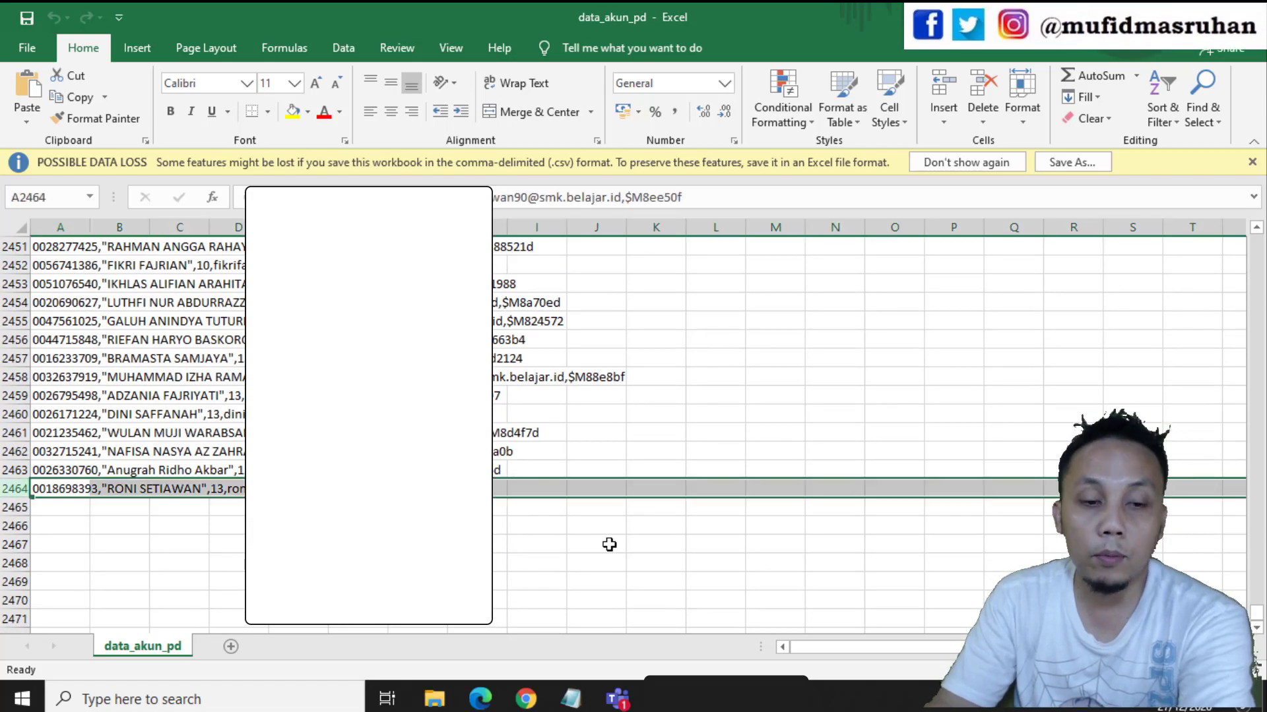
scroll(953, 464, "up", 5)
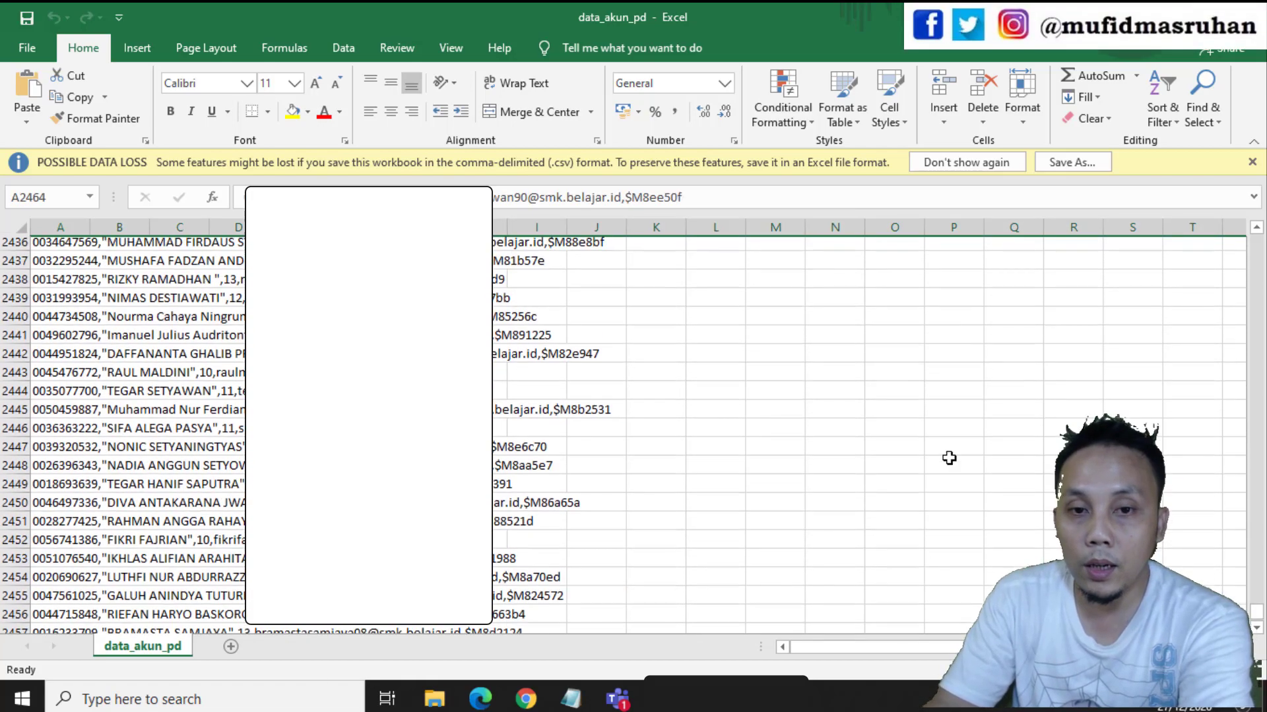
scroll(858, 435, "down", 1)
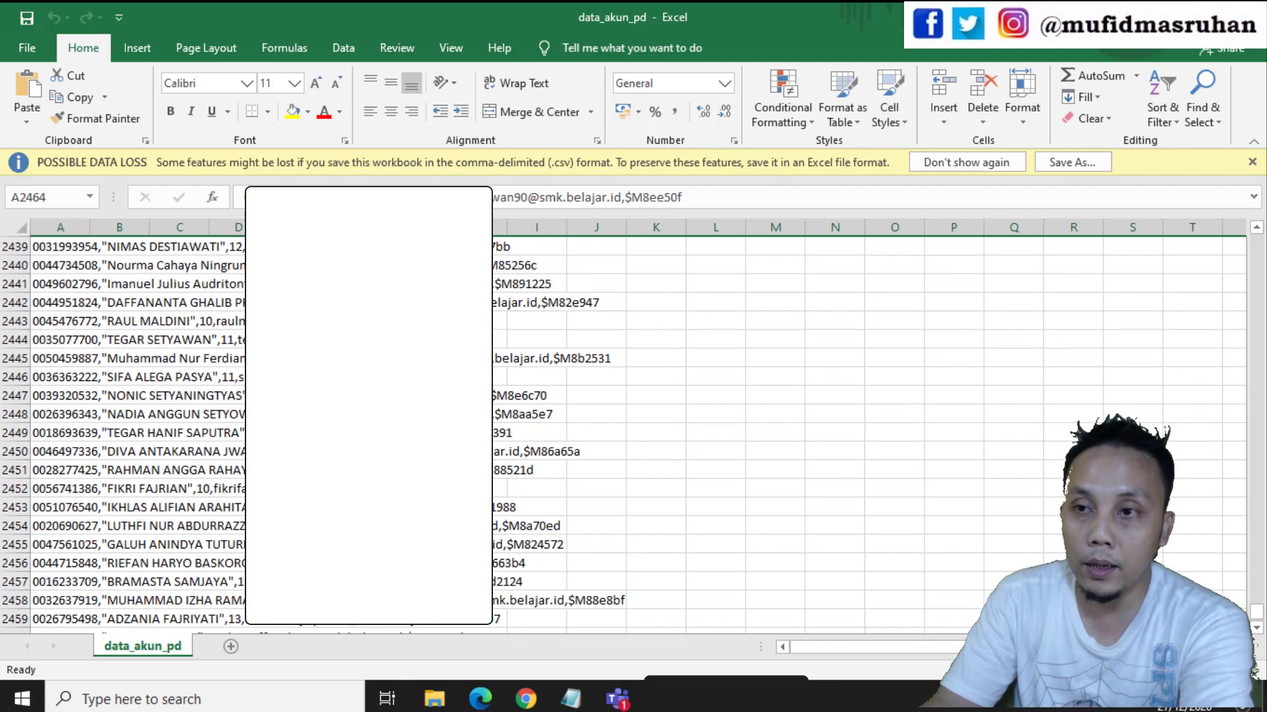
- Switch to Microsoft Teams, export the Matematika X KGSP 1 grades to Excel, and return to the Downloads folder
key("alt+Tab")
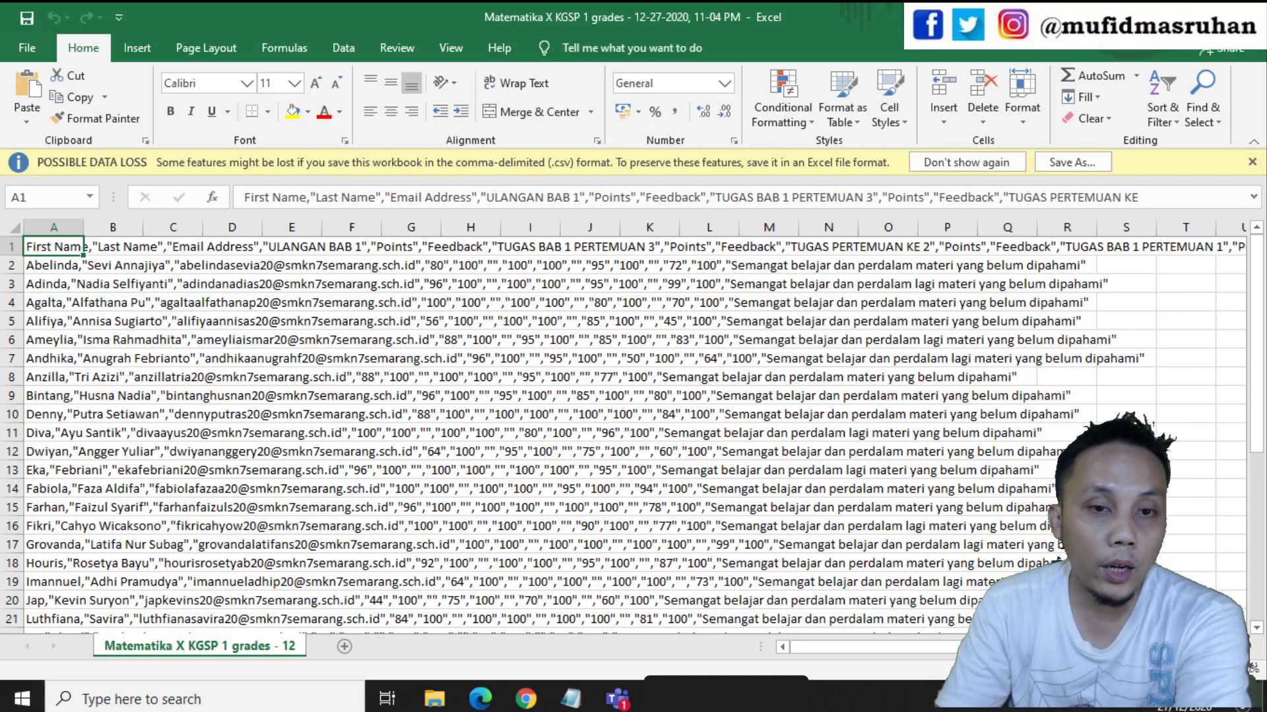
key("alt+Tab")
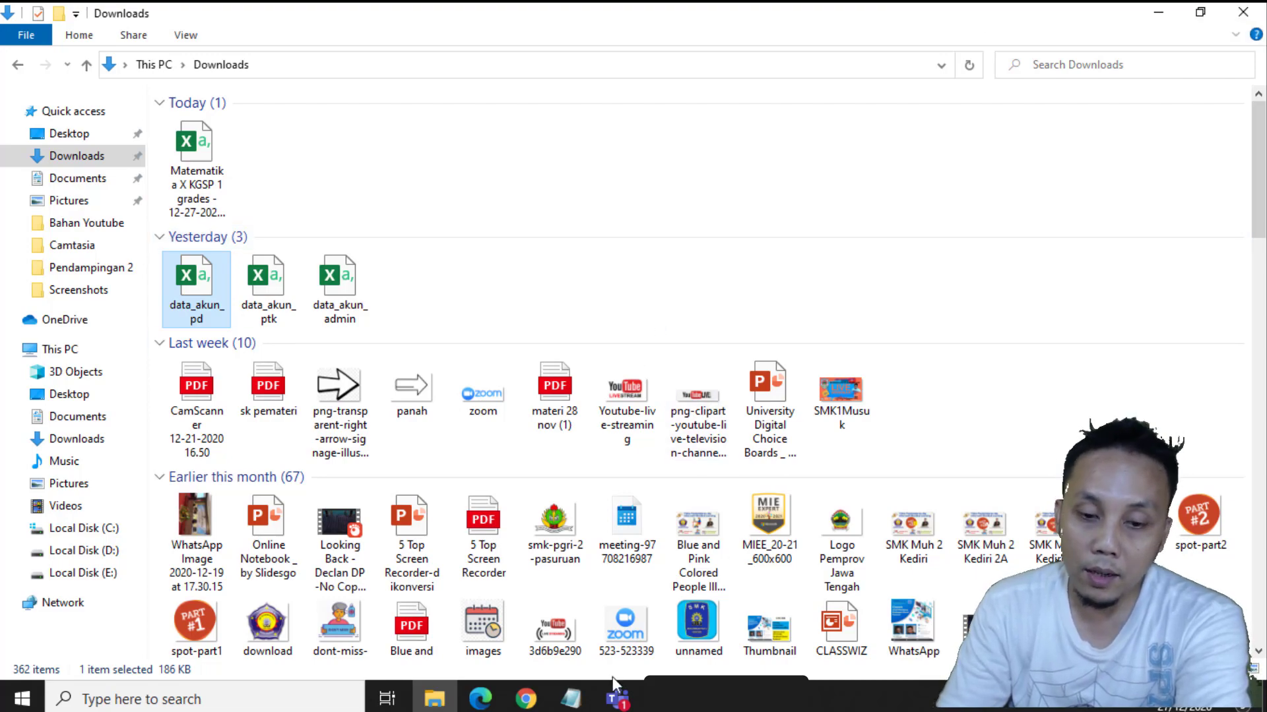
left_click(611, 701)
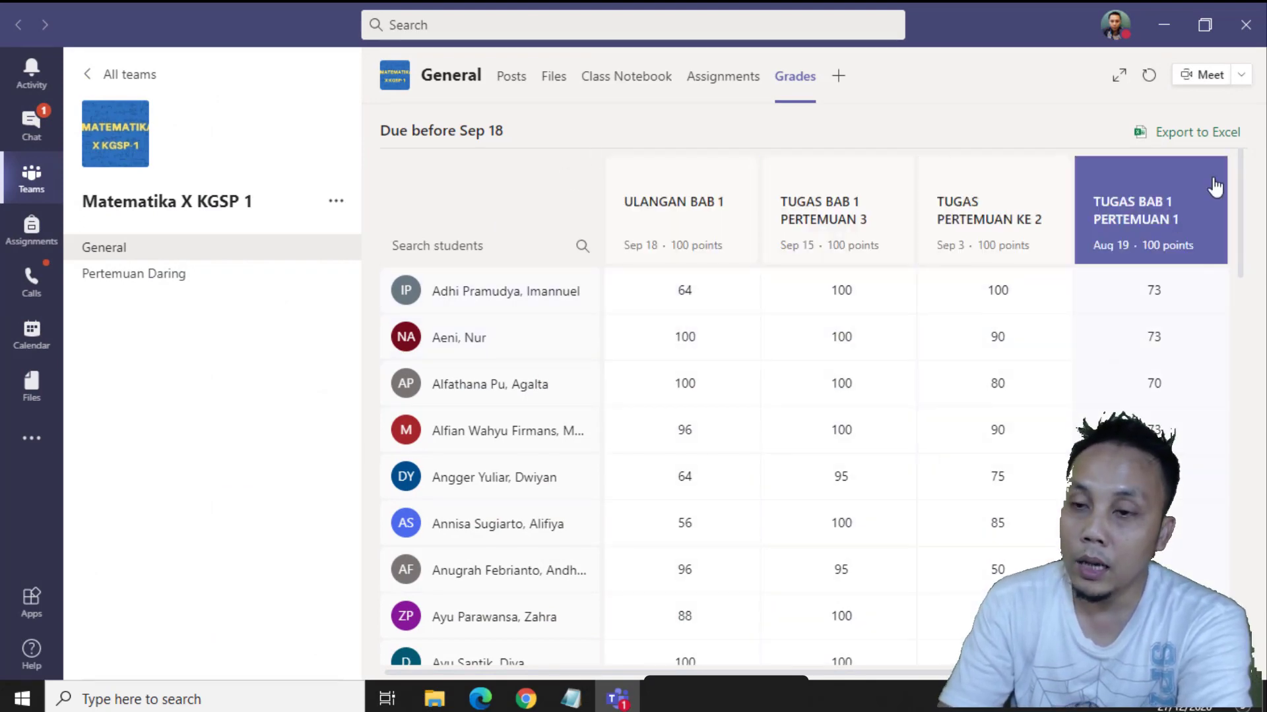
left_click(1189, 137)
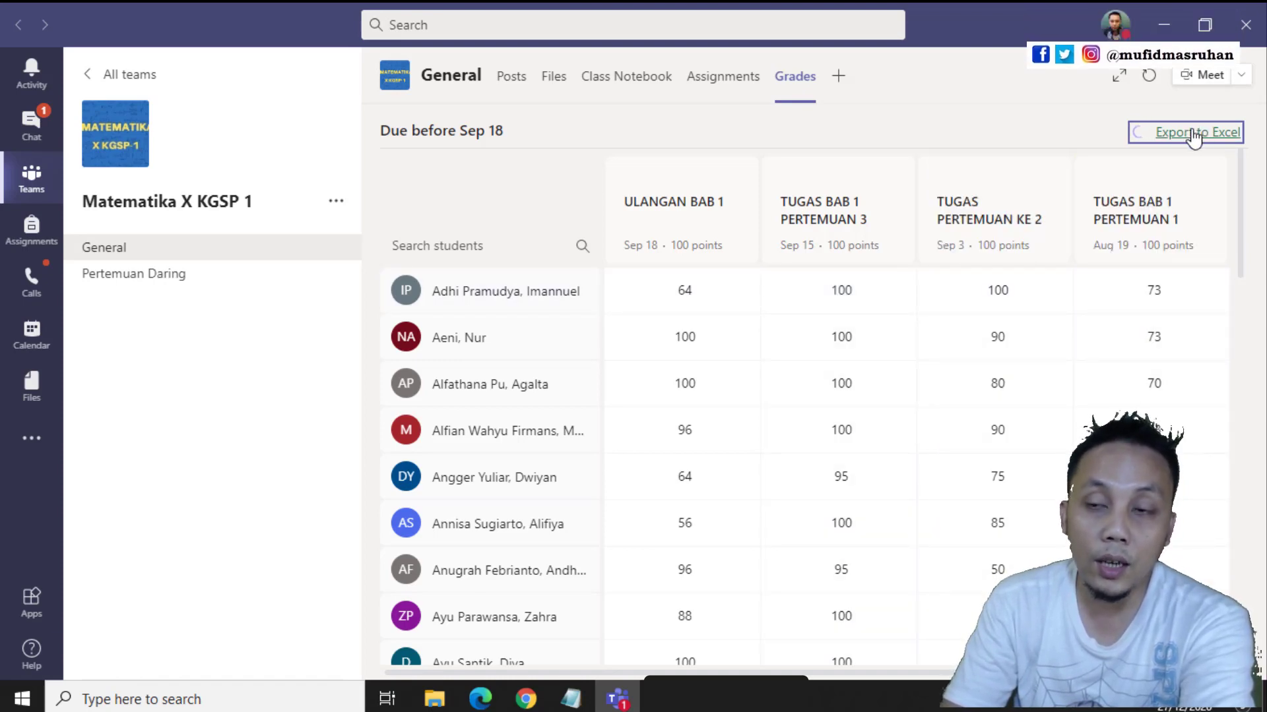
left_click(1163, 31)
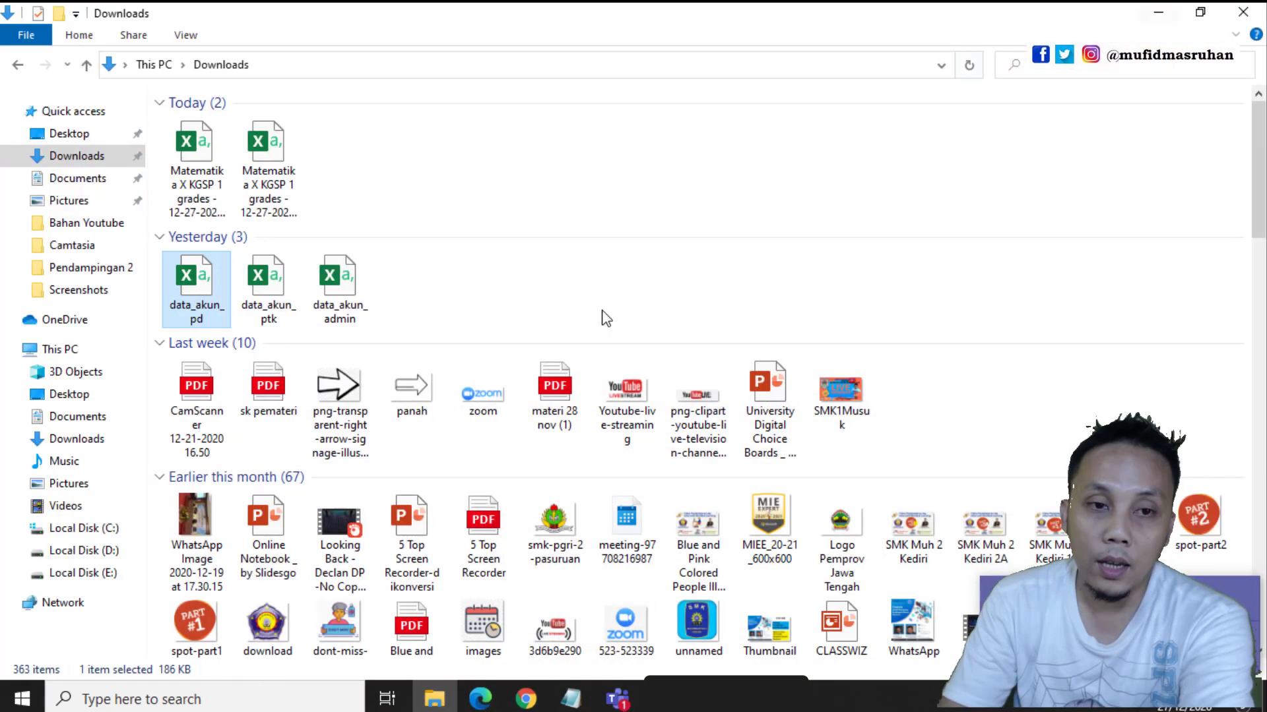
- Open the "Matematika X KGSP 1 grades" CSV file in Excel and save it in Downloads as an Excel Workbook under the same name
double_click(192, 158)
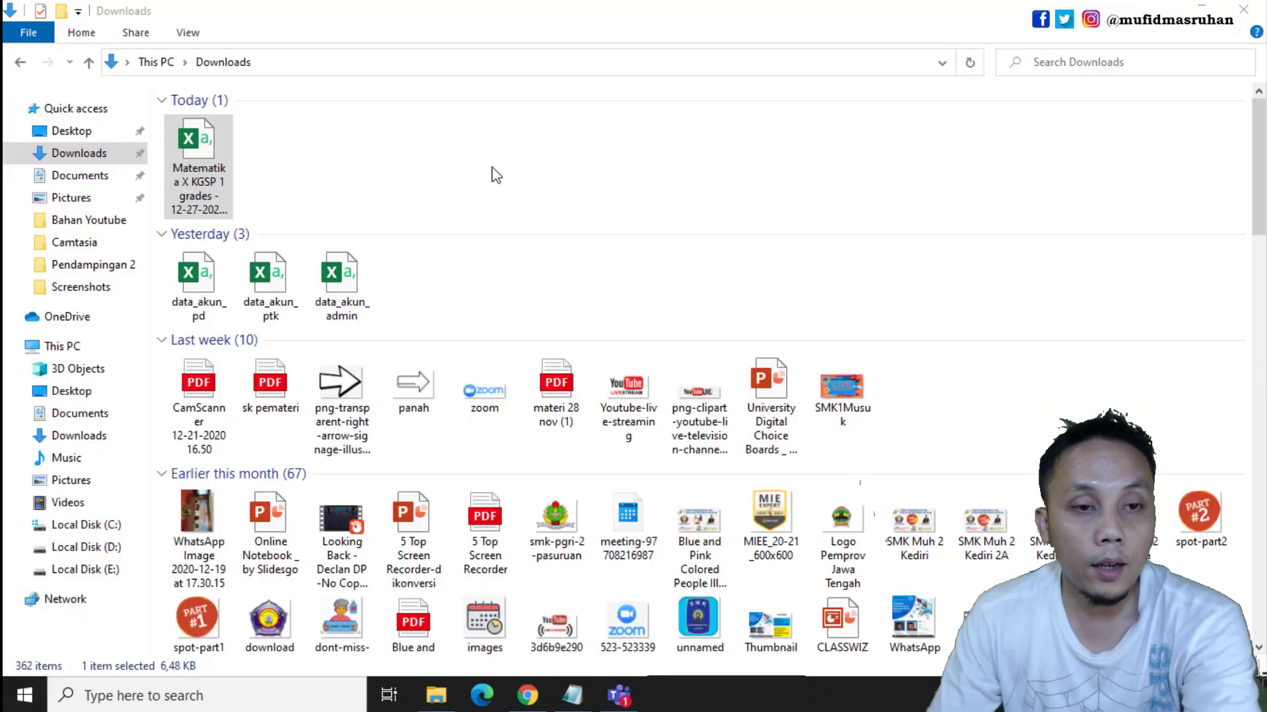
double_click(197, 149)
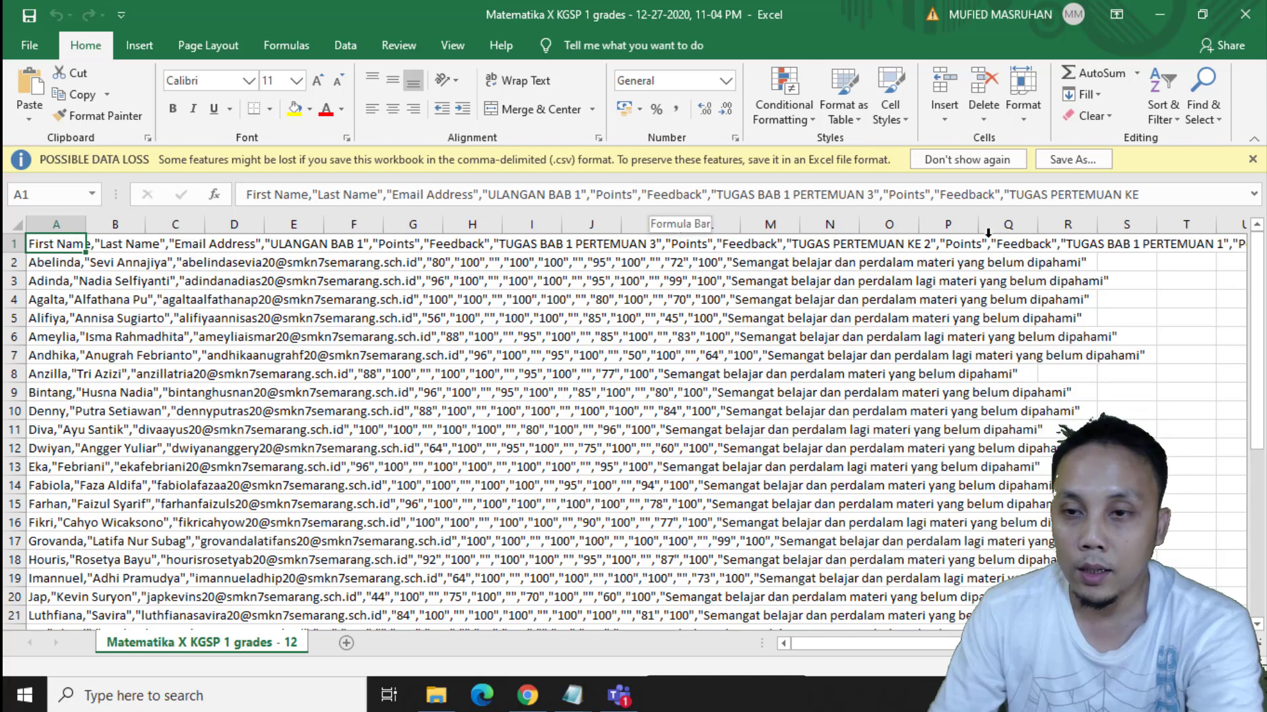
left_click(1079, 163)
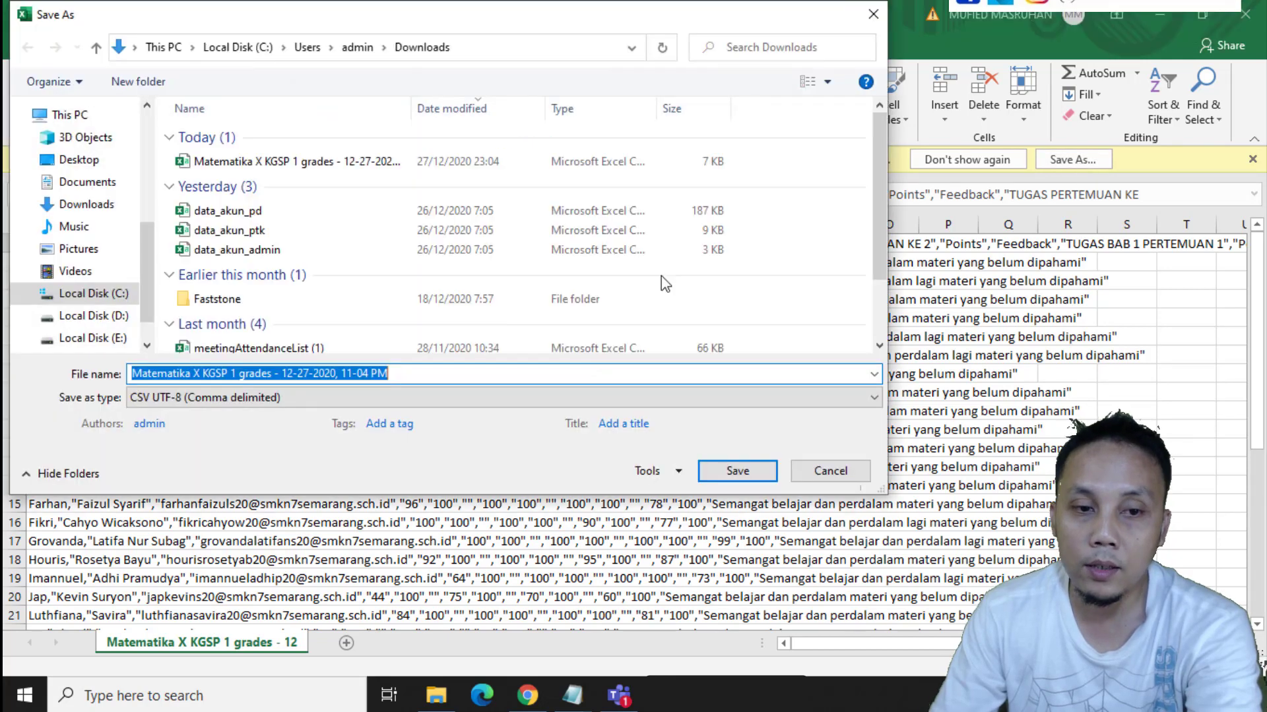
left_click(198, 398)
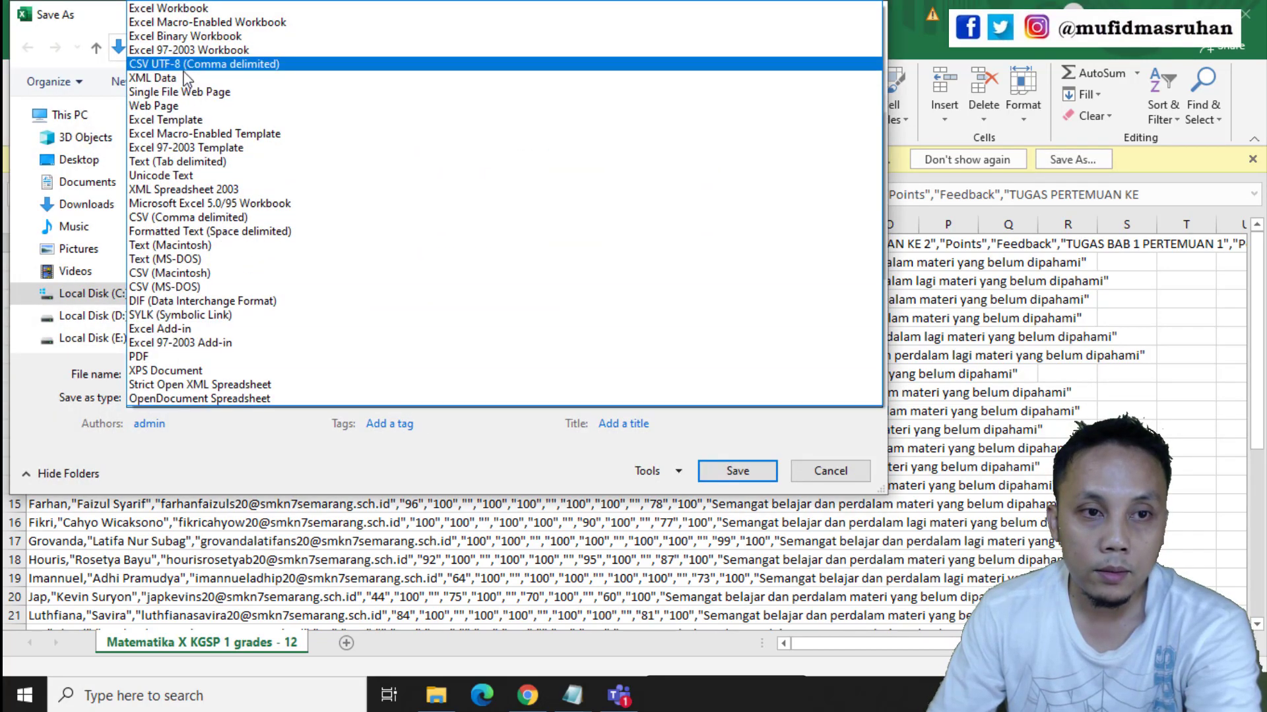
left_click(182, 10)
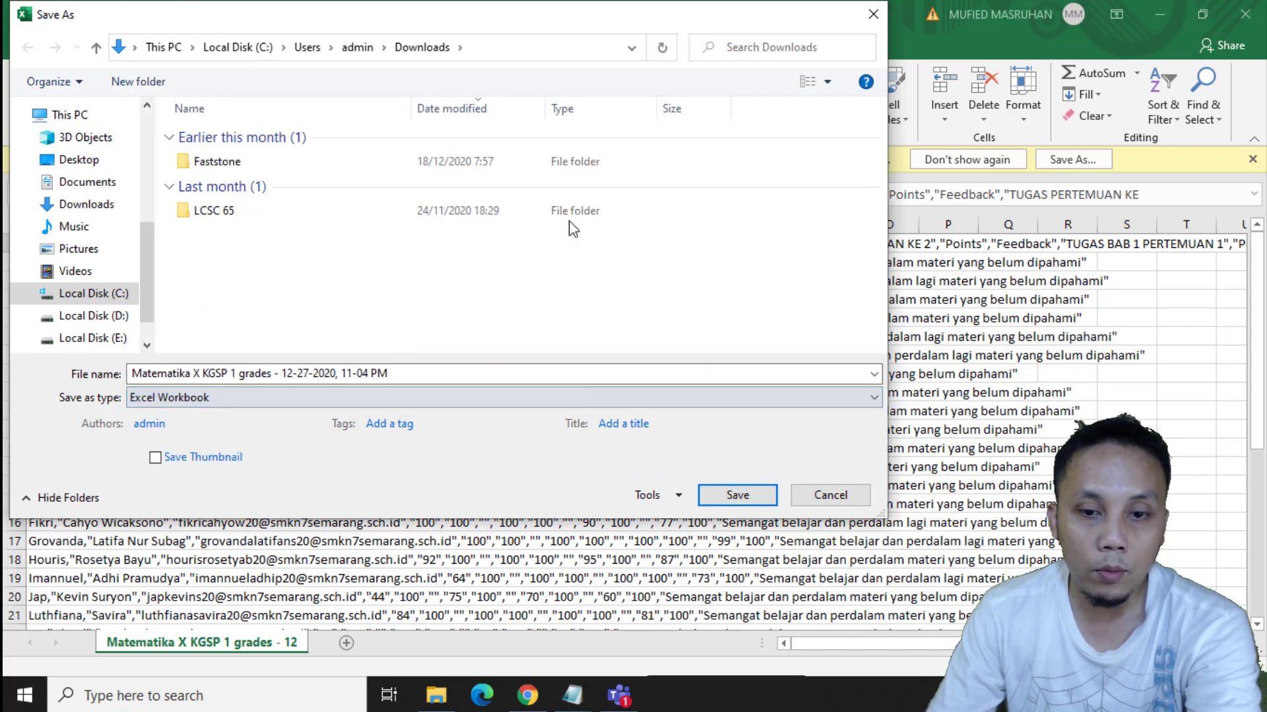
left_click(737, 495)
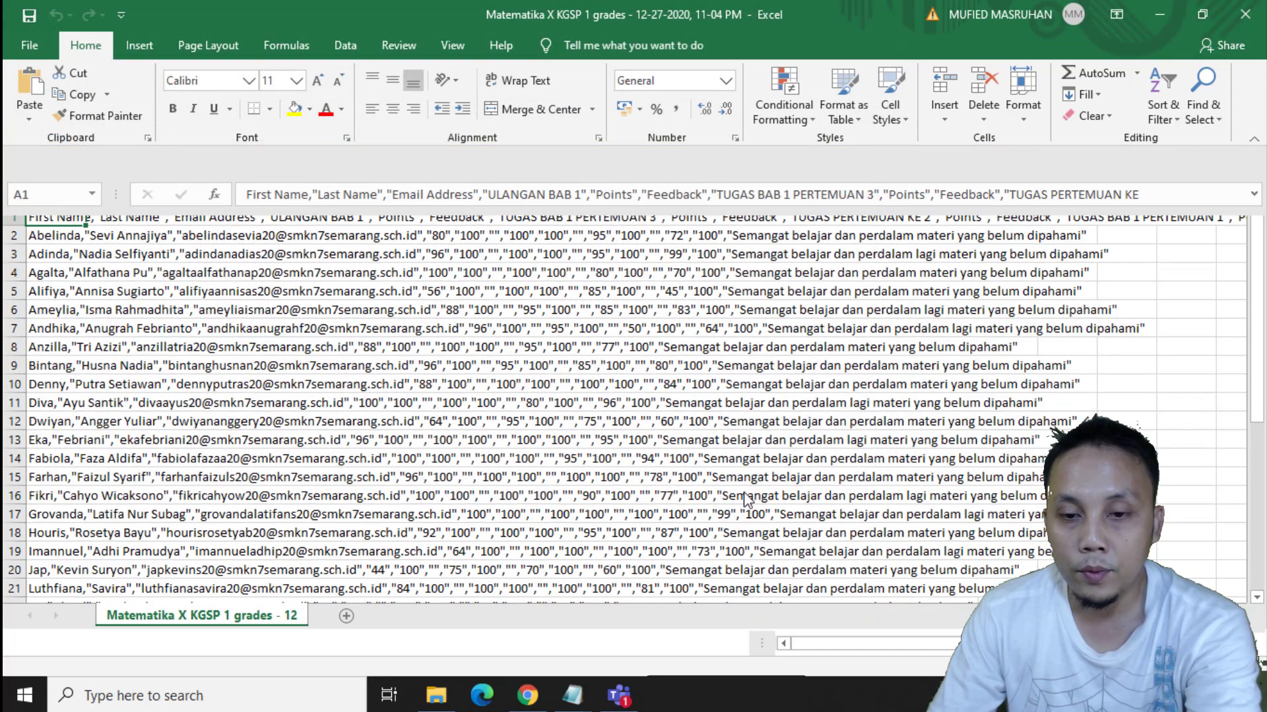
- Close the workbook, check the saved Excel copy of the Matematika X KGSP 1 grades, and delete that copy from Downloads
left_click(1245, 15)
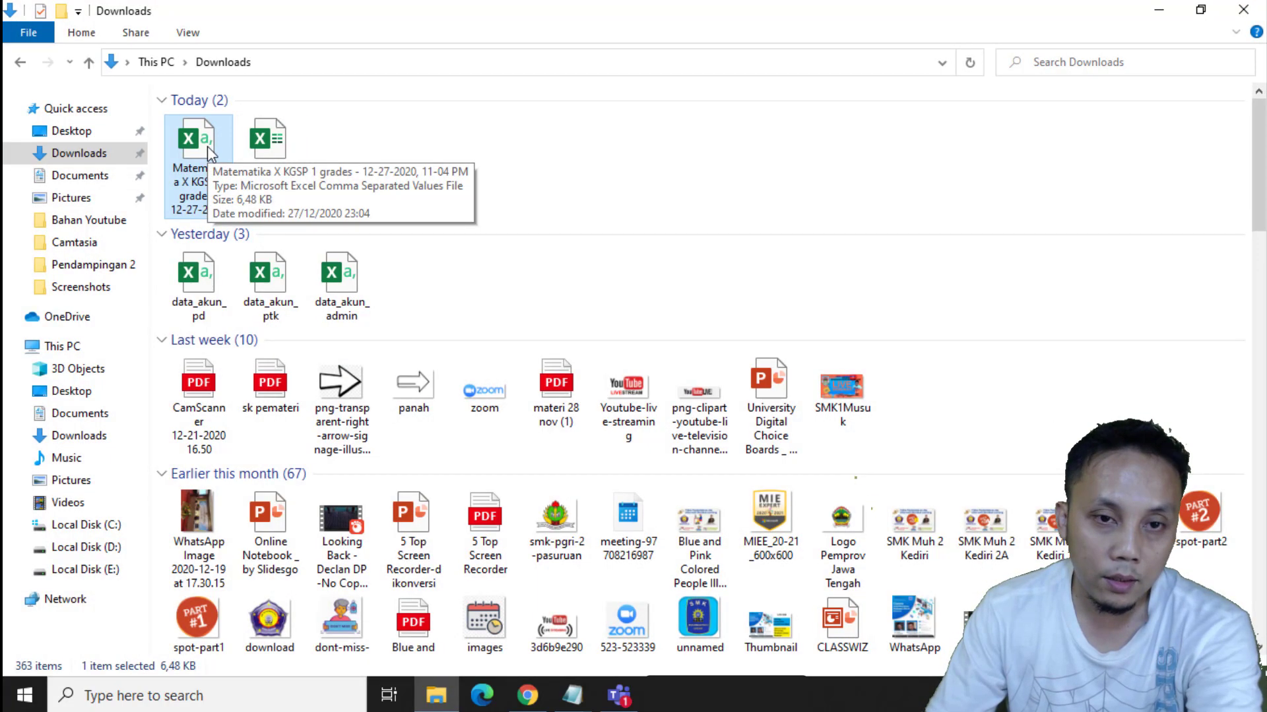
double_click(273, 146)
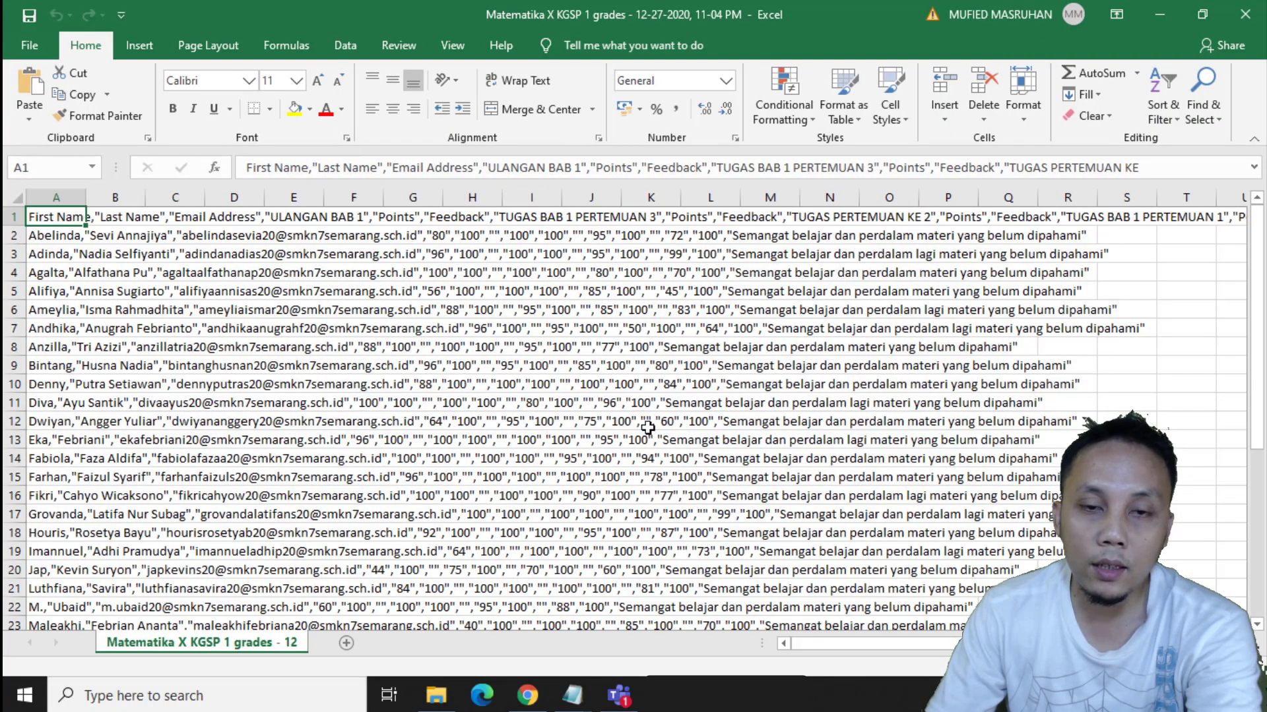
left_click(1245, 14)
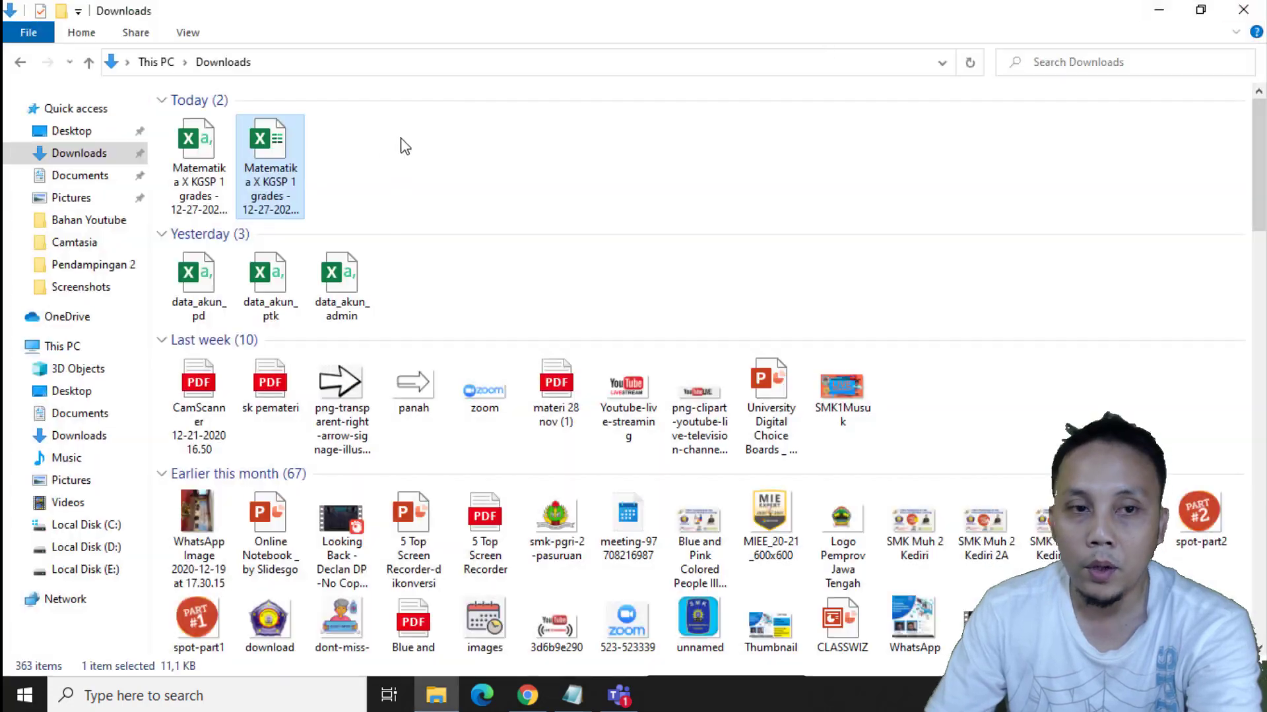
right_click(257, 148)
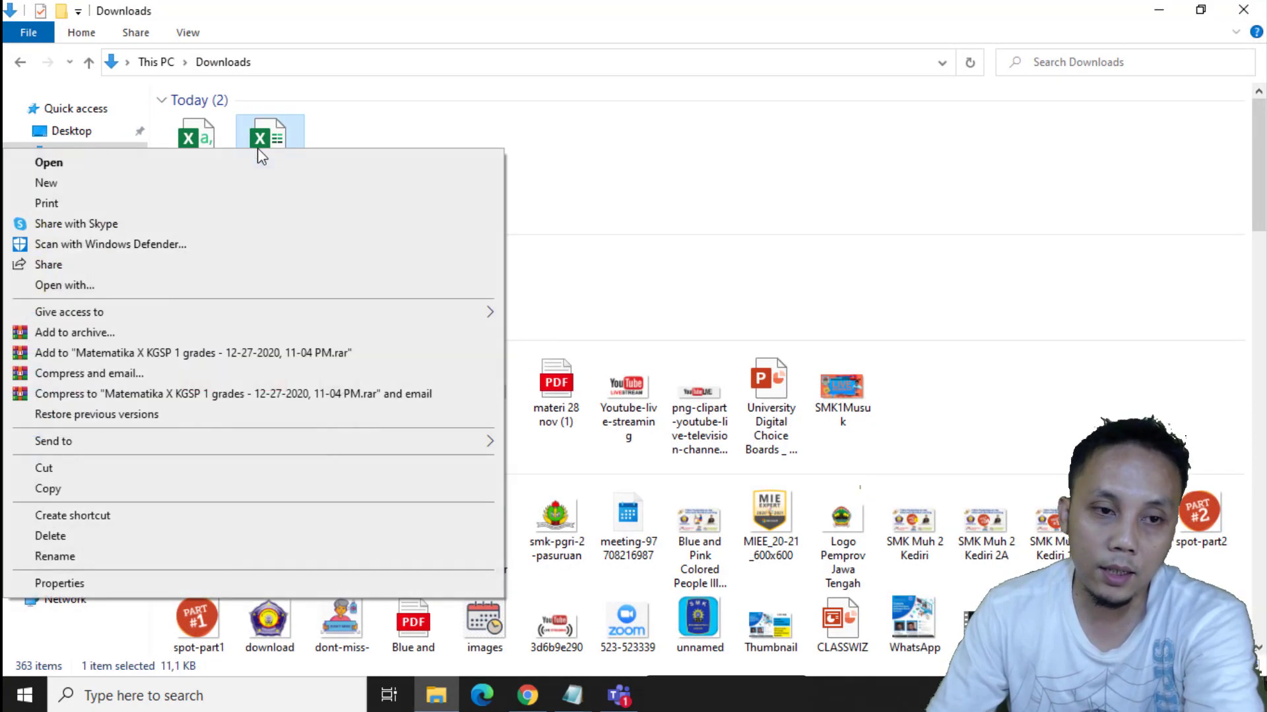
left_click(66, 535)
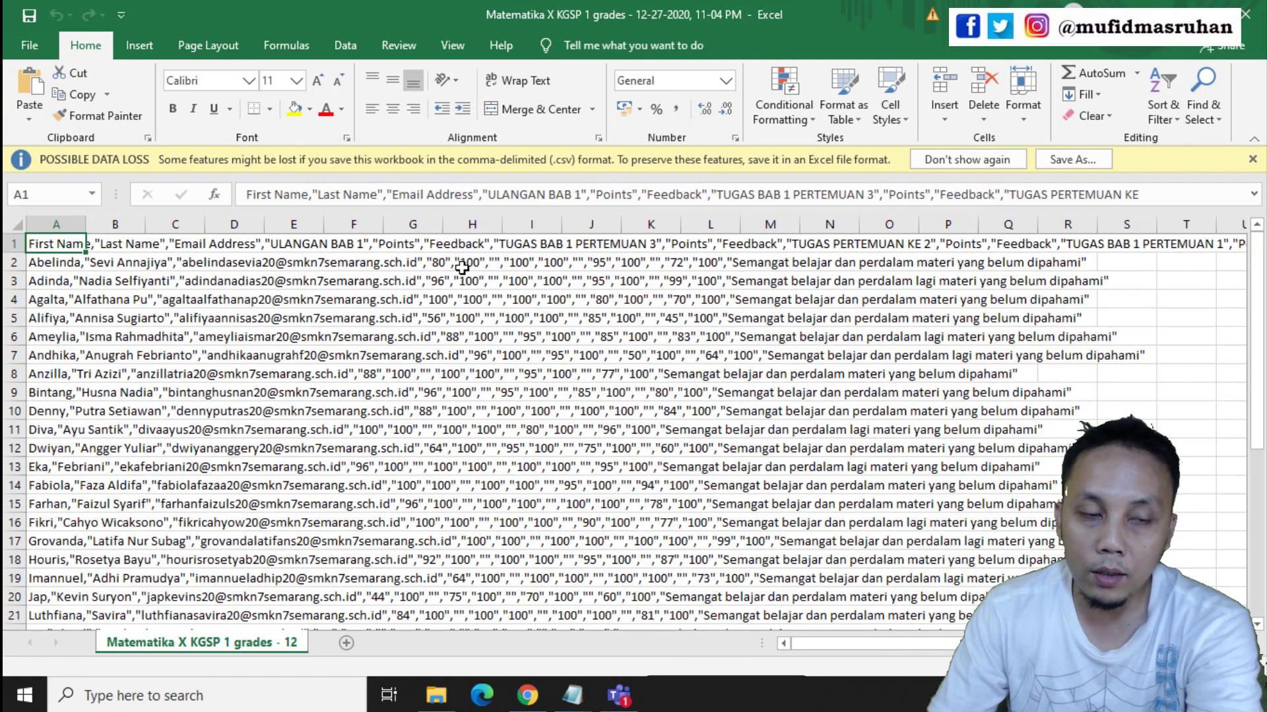
- Select column A of the grades CSV and start Text to Columns with Delimited as the data type
left_click(719, 374)
left_click(57, 246)
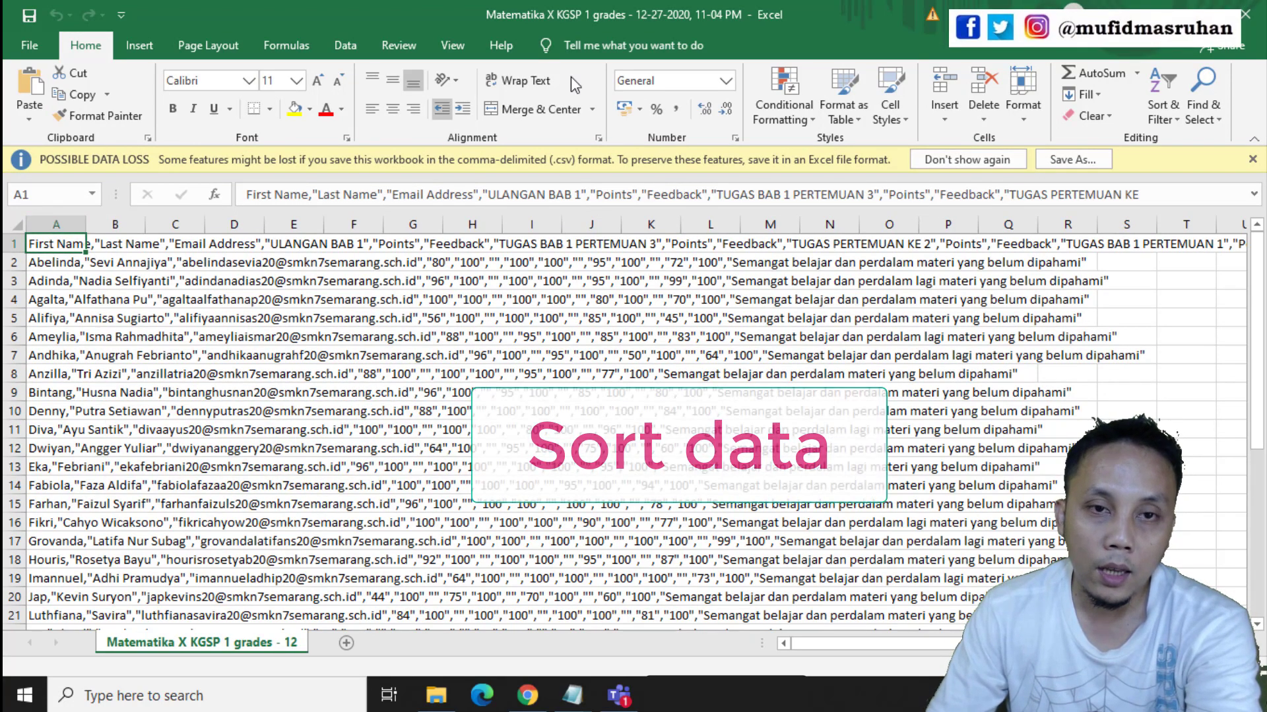
left_click(345, 45)
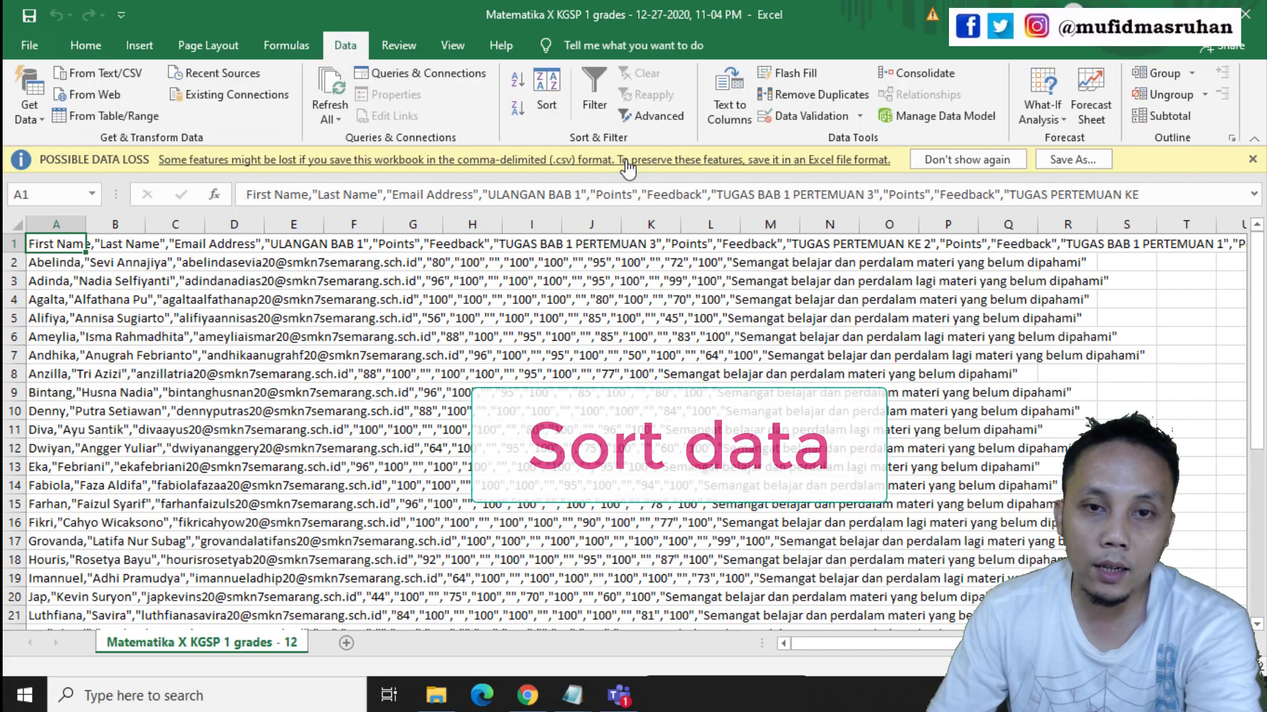
left_click(546, 87)
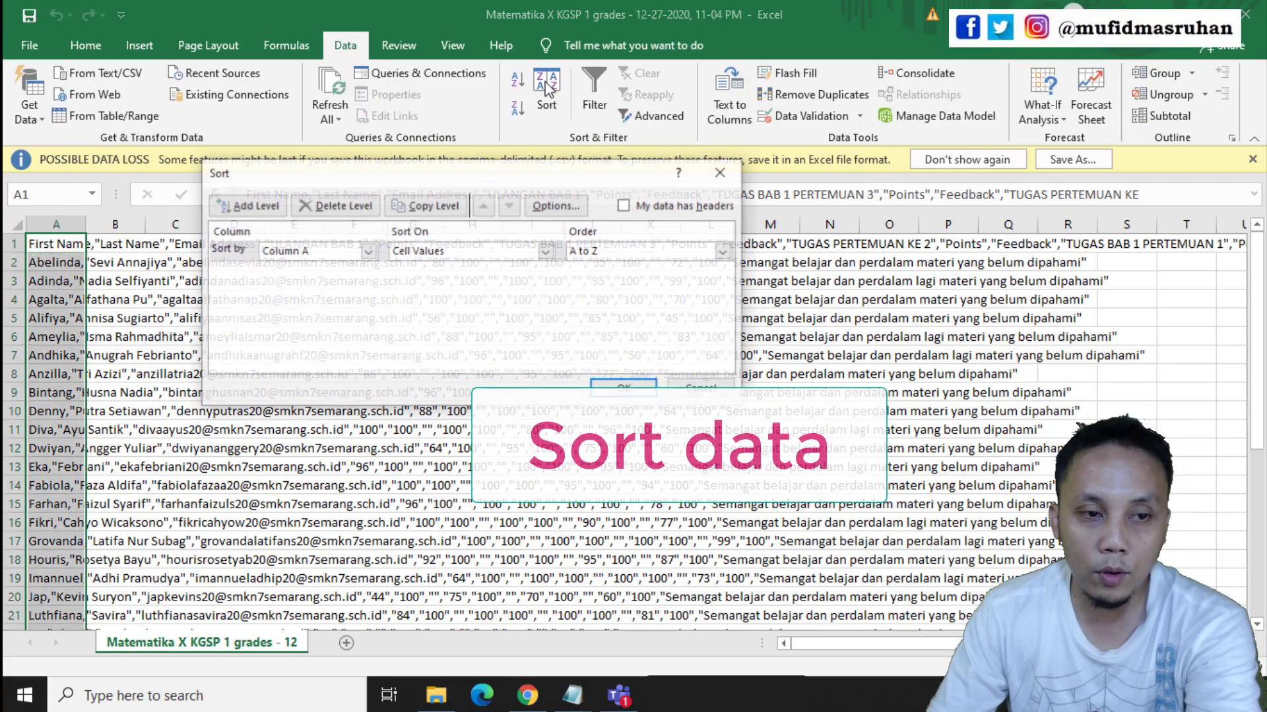
left_click(720, 172)
left_click(64, 217)
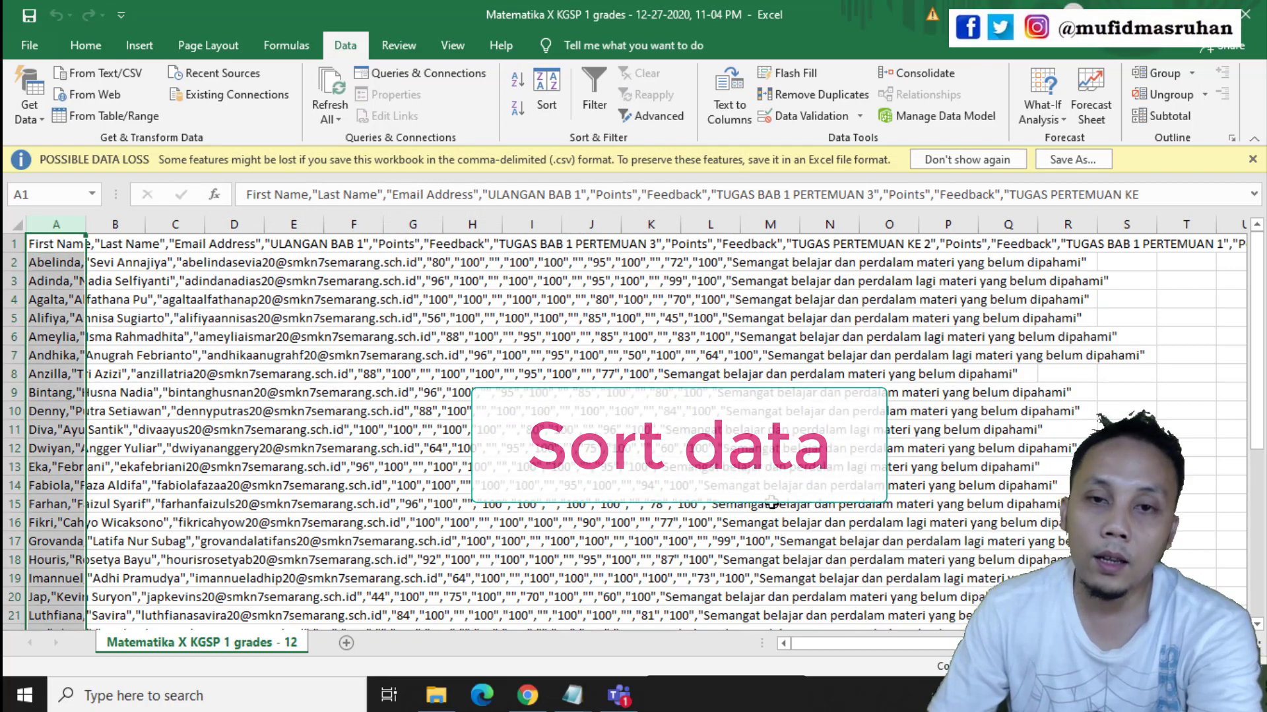
left_click(737, 91)
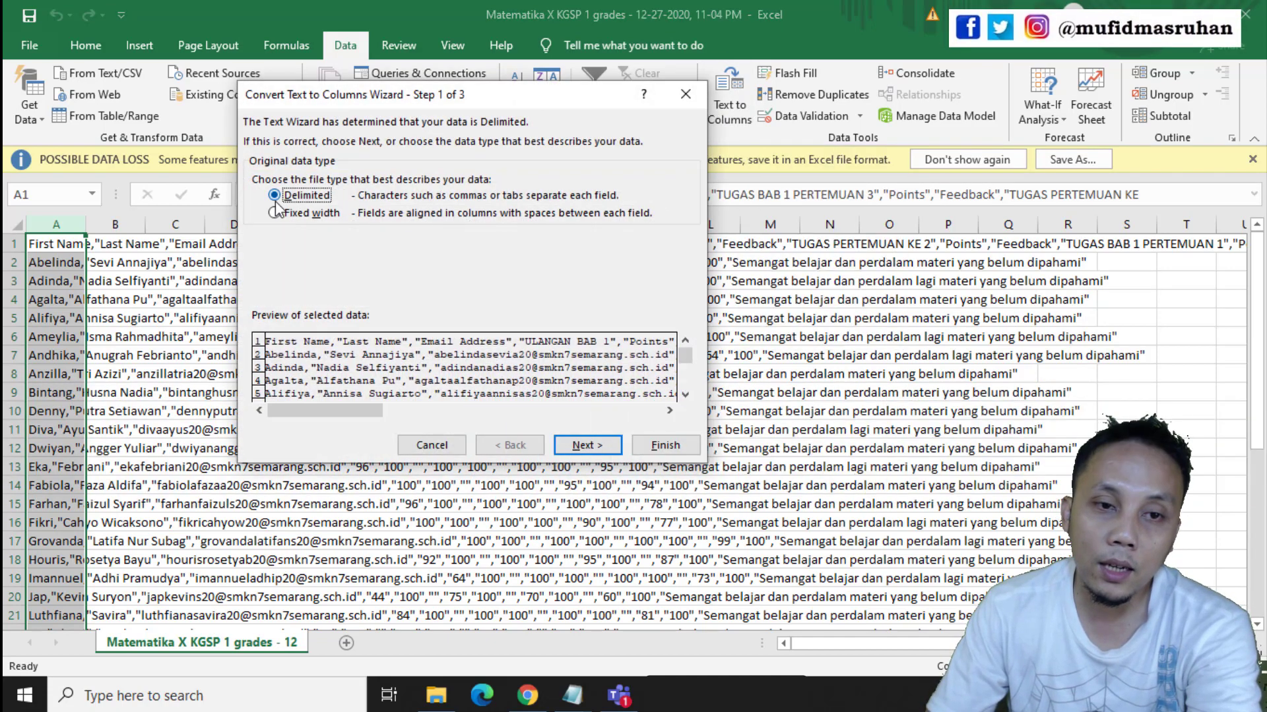
left_click(586, 446)
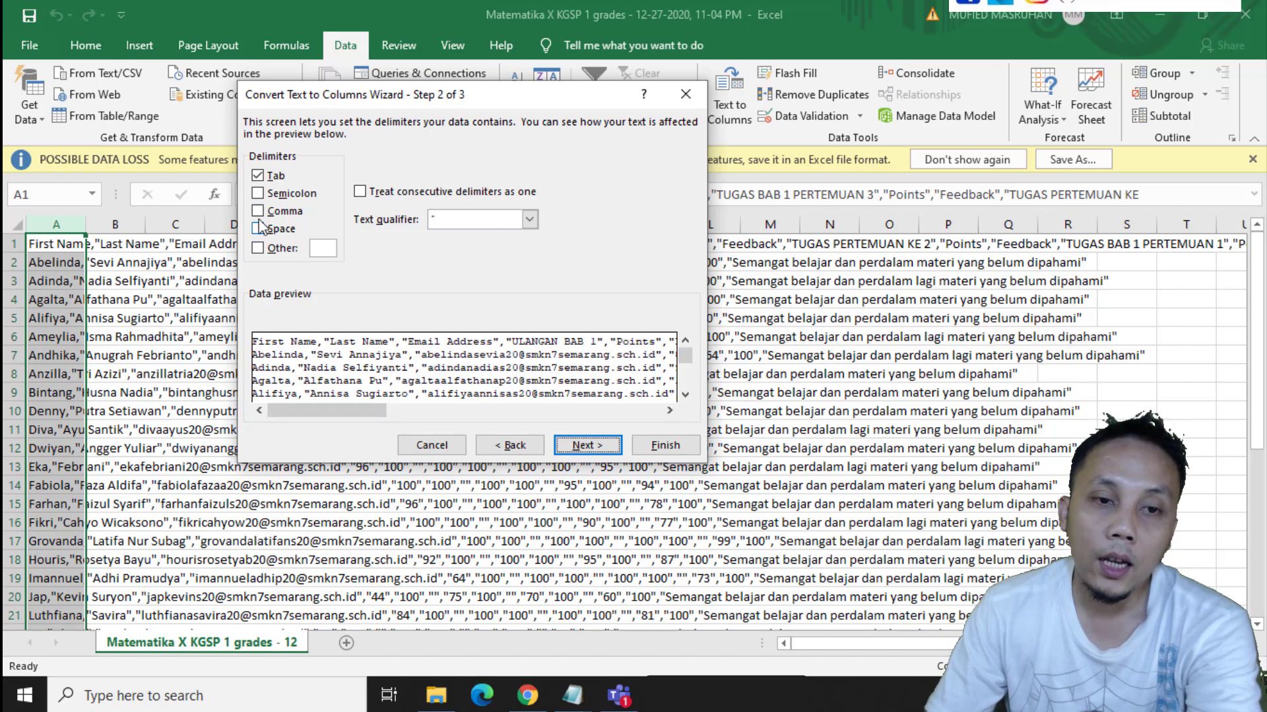
- Split column A using Tab and Comma as delimiters, keeping the General column format and destination $A$1
left_click(258, 211)
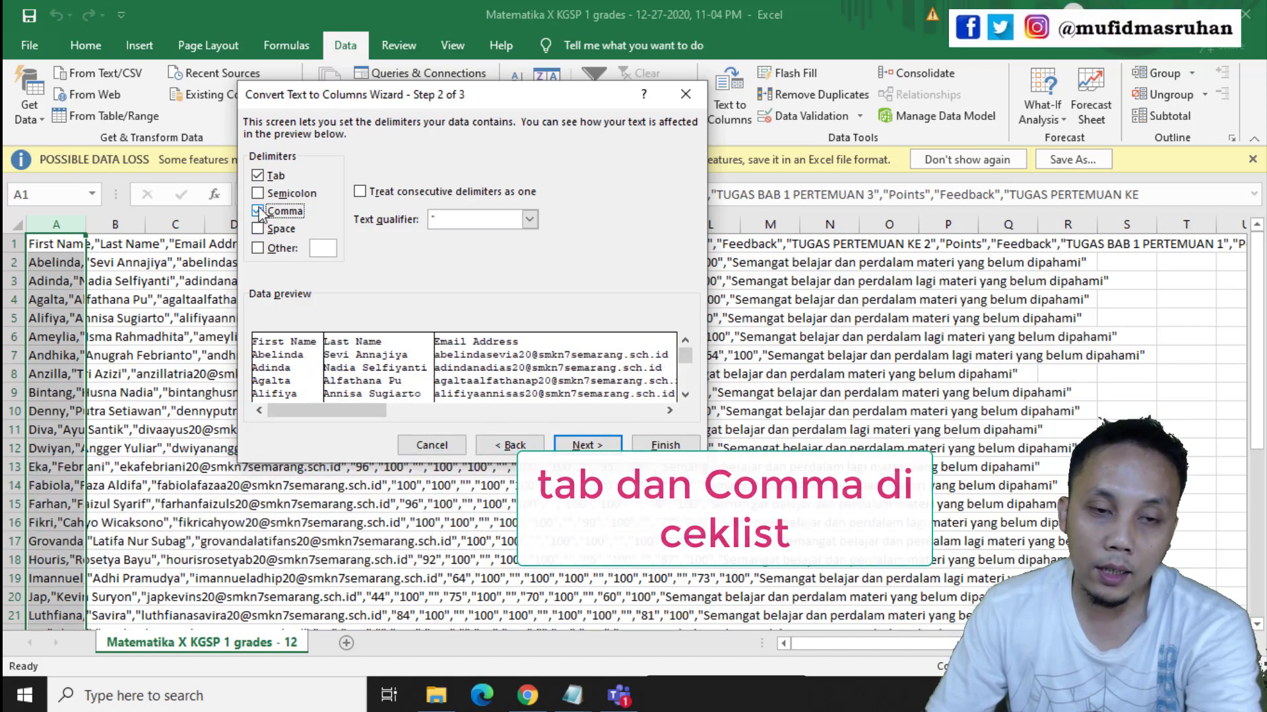
left_click(260, 213)
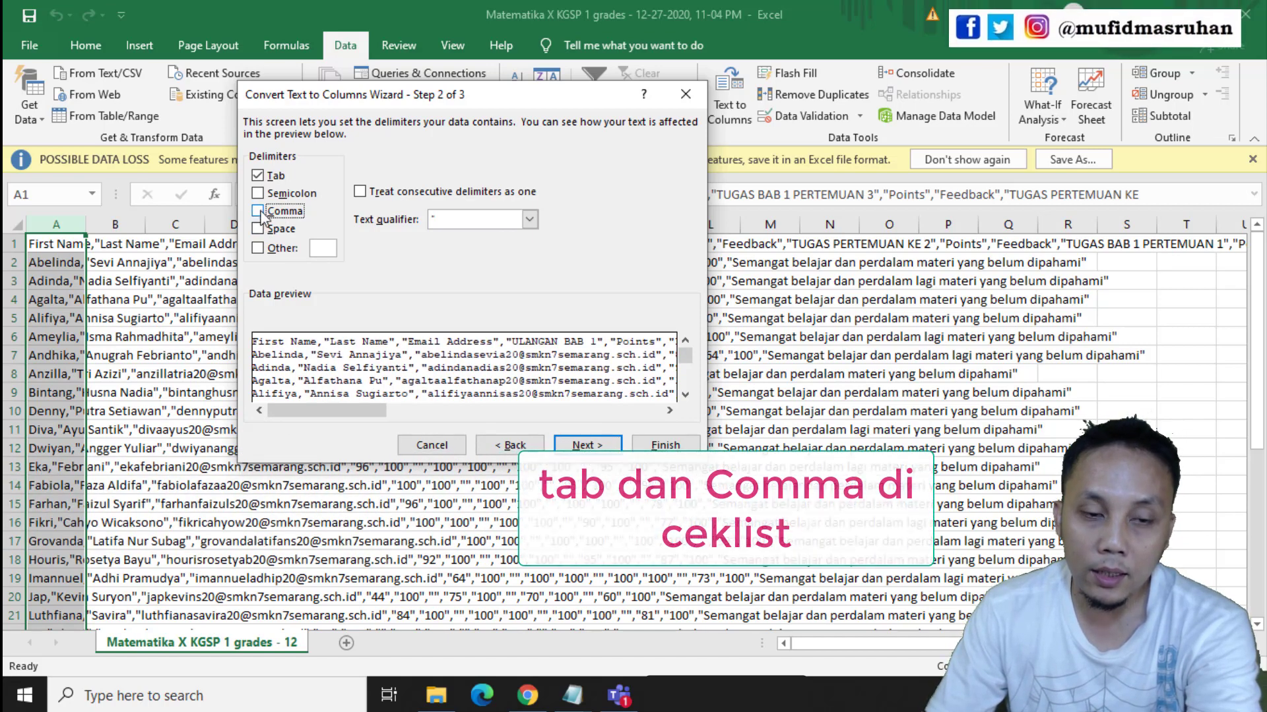
left_click(259, 210)
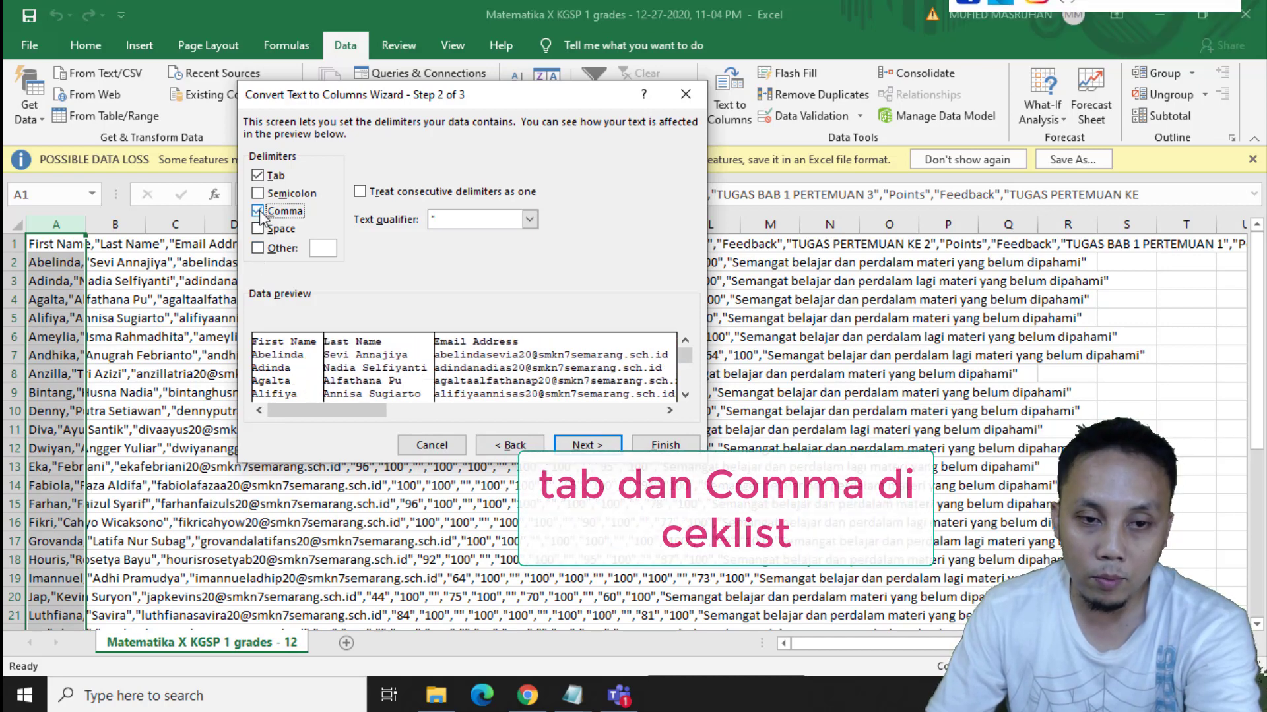
left_click(260, 210)
left_click(259, 211)
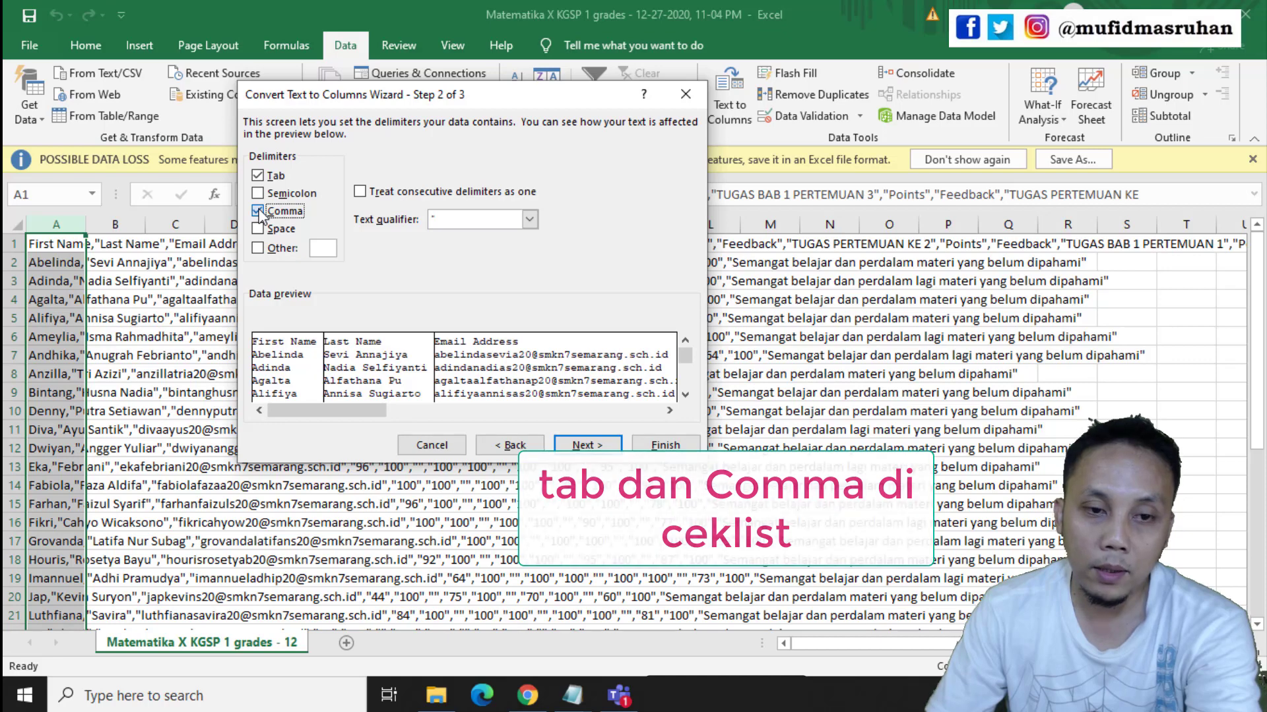
left_click(258, 211)
left_click(258, 211)
left_click(258, 211)
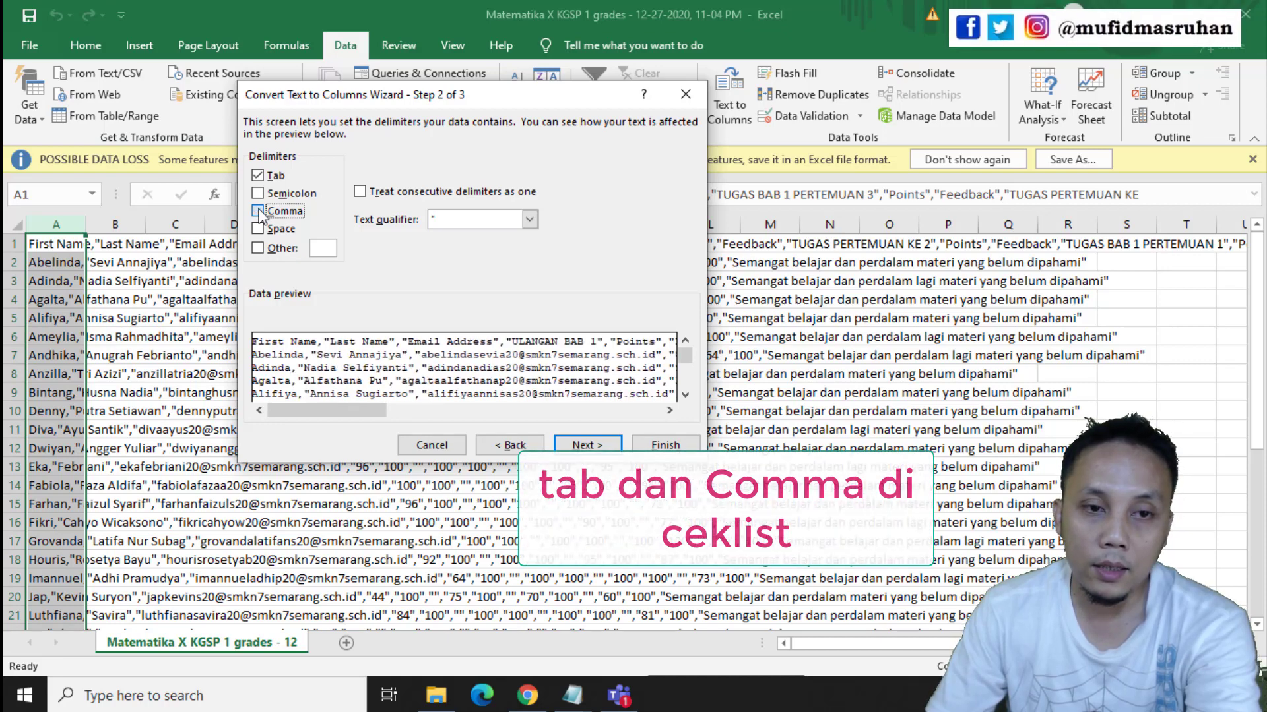
left_click(258, 211)
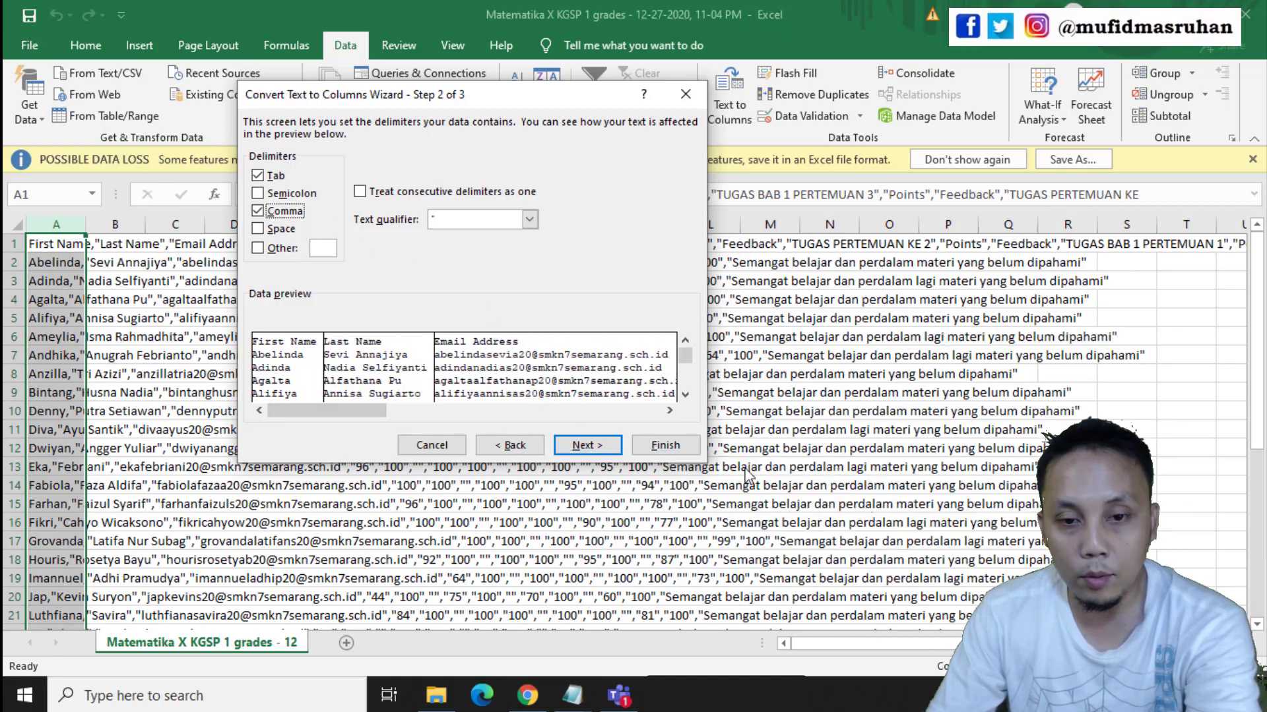
left_click(586, 445)
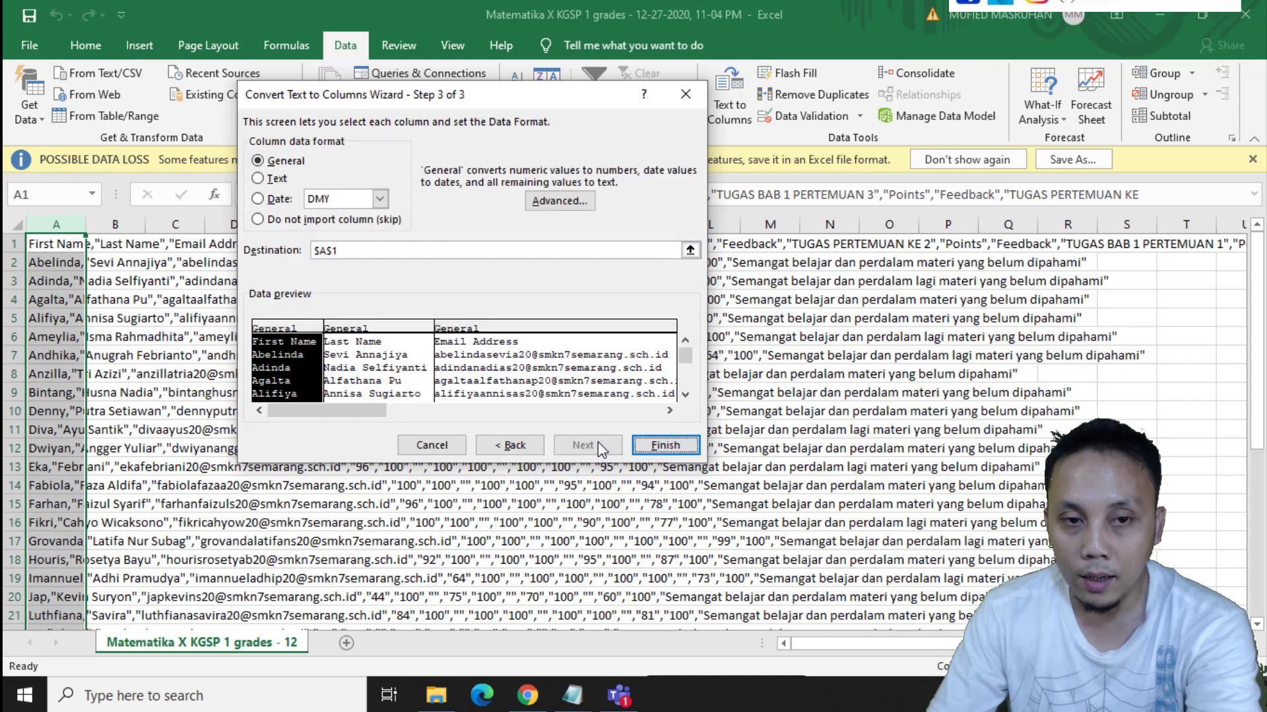
left_click(665, 446)
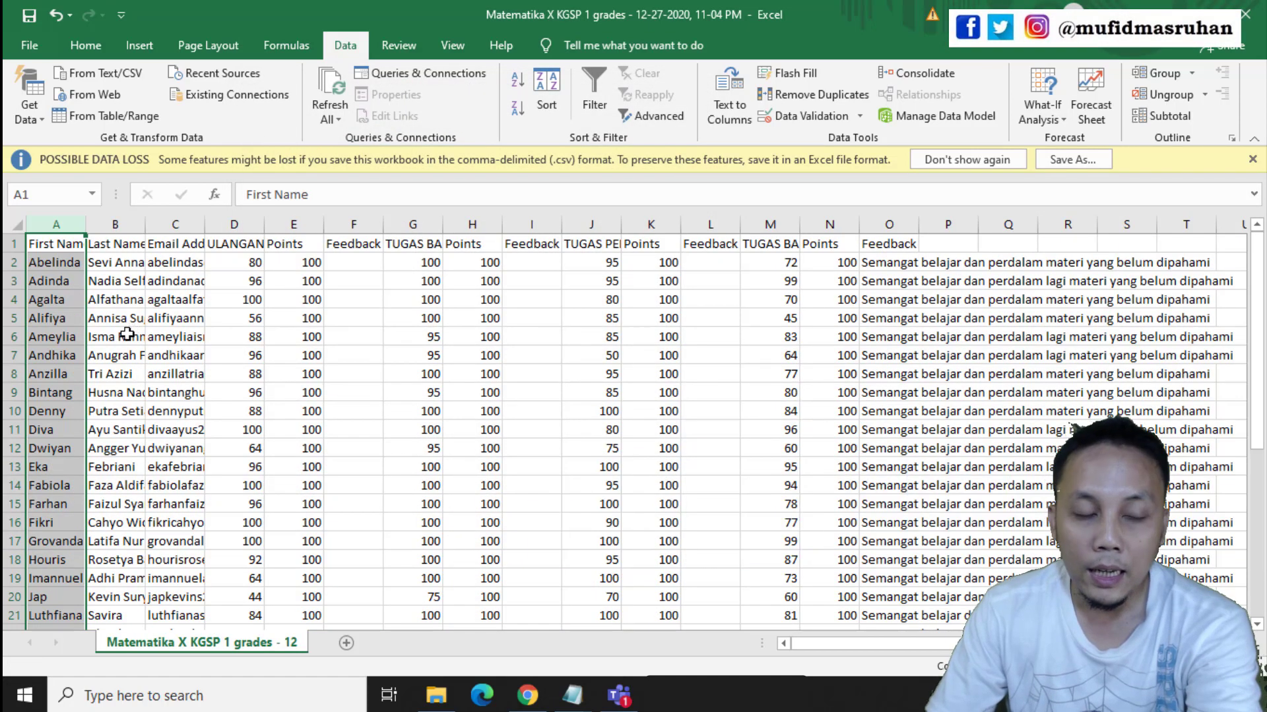
- Undo and redo the column split twice to compare the grades sheet before and after
left_click(54, 20)
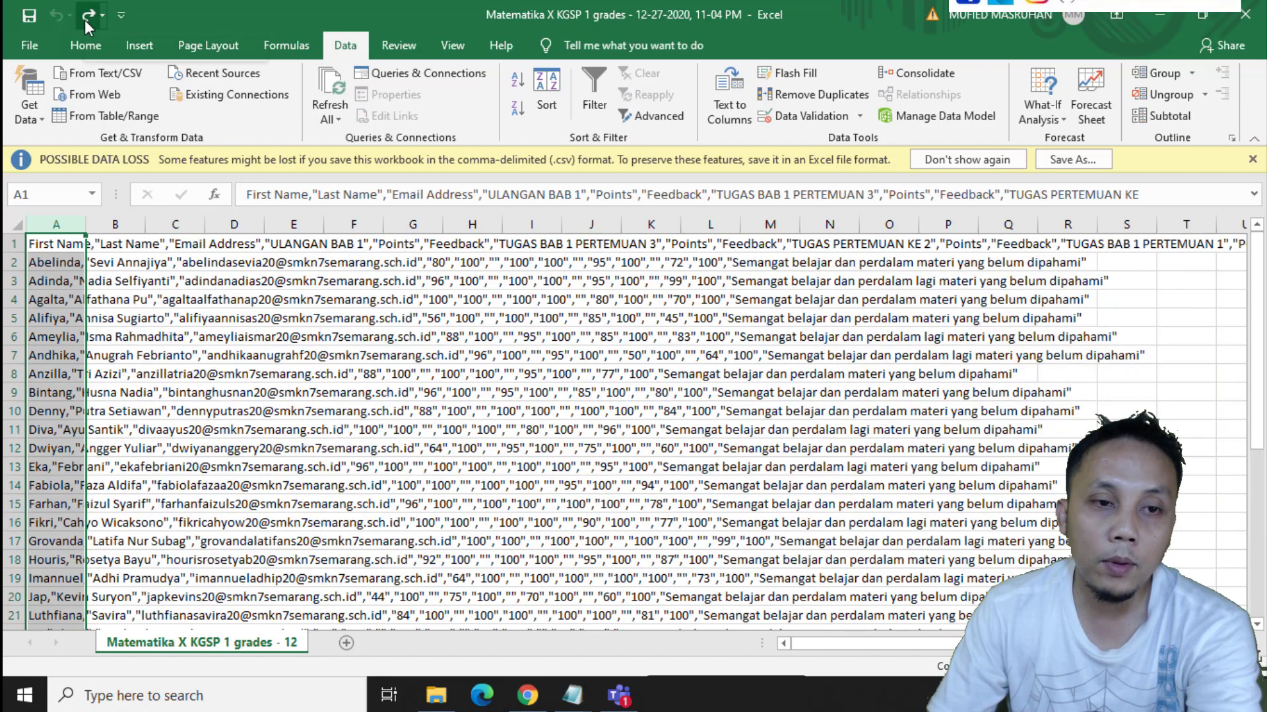
left_click(85, 20)
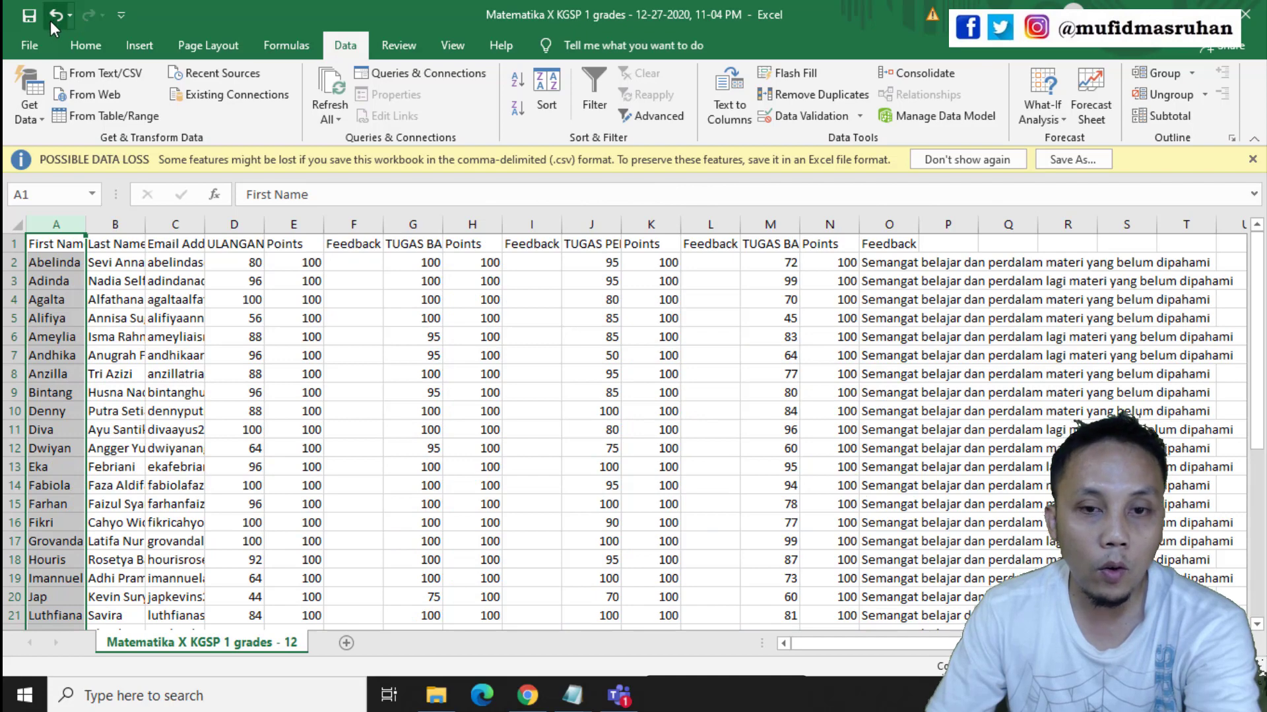
left_click(51, 21)
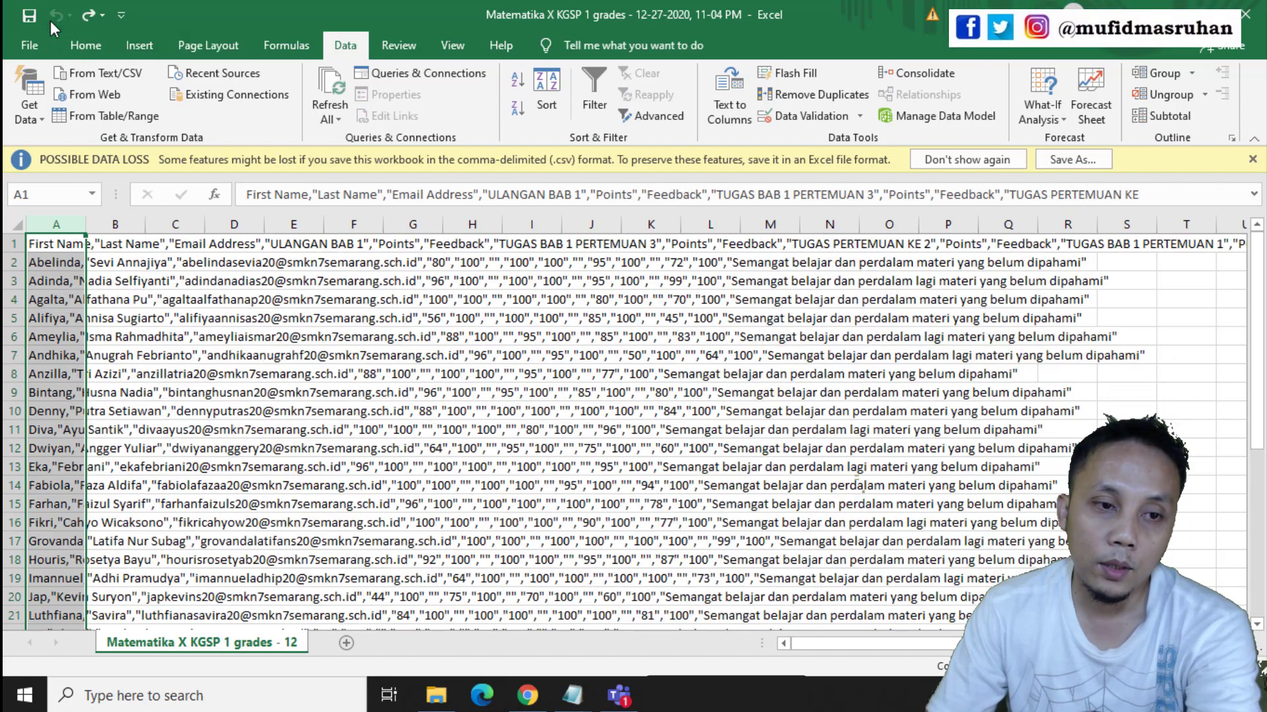
left_click(90, 17)
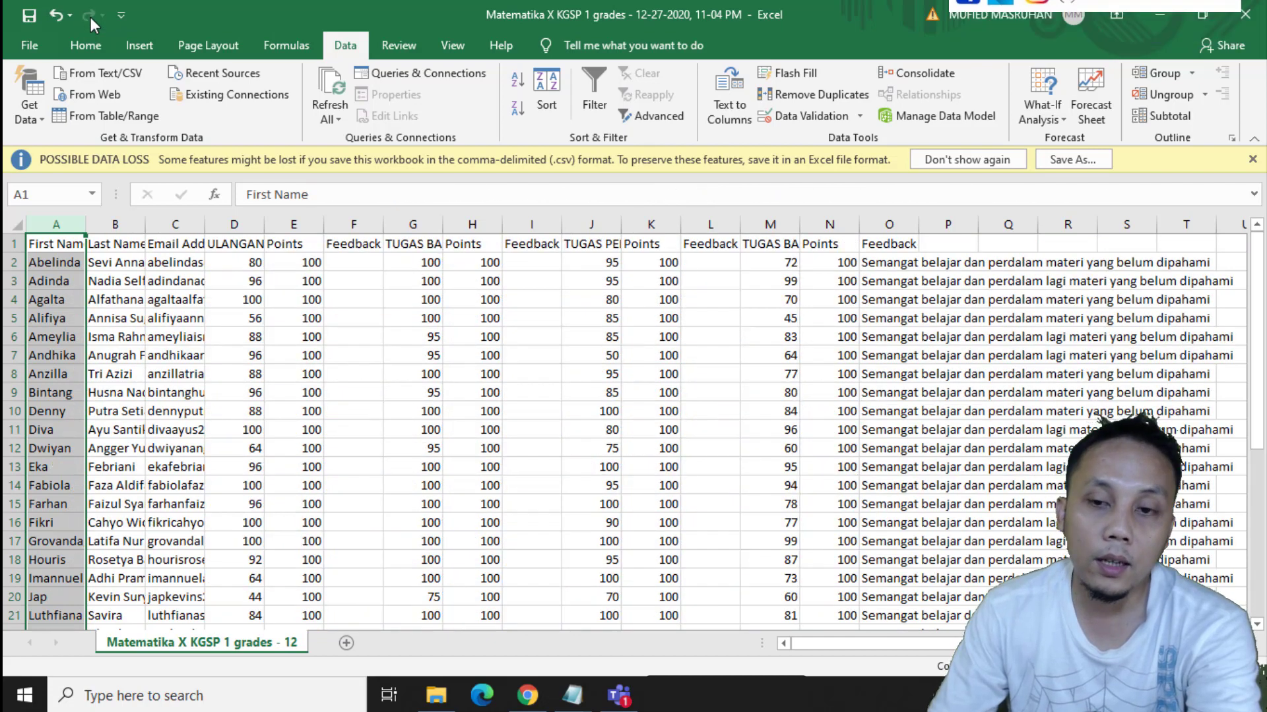
- Save the split grades sheet in Downloads as an Excel Workbook under the same file name
left_click(1068, 161)
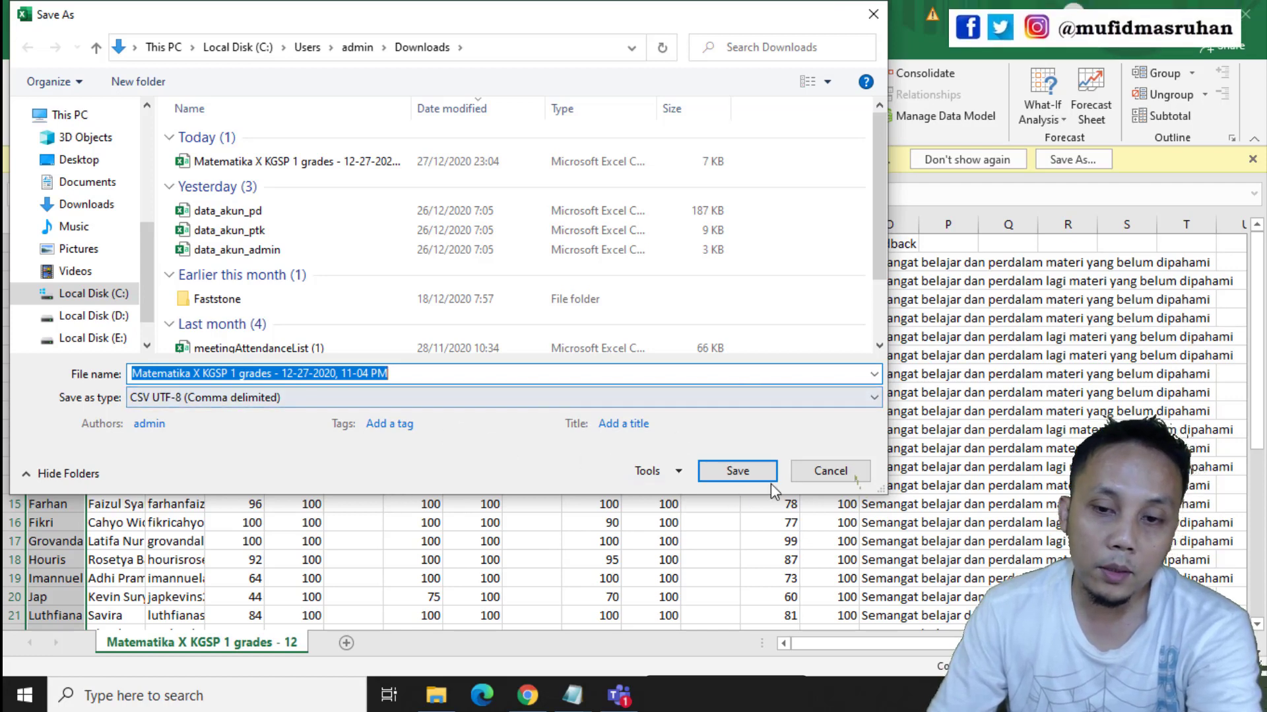
left_click(282, 397)
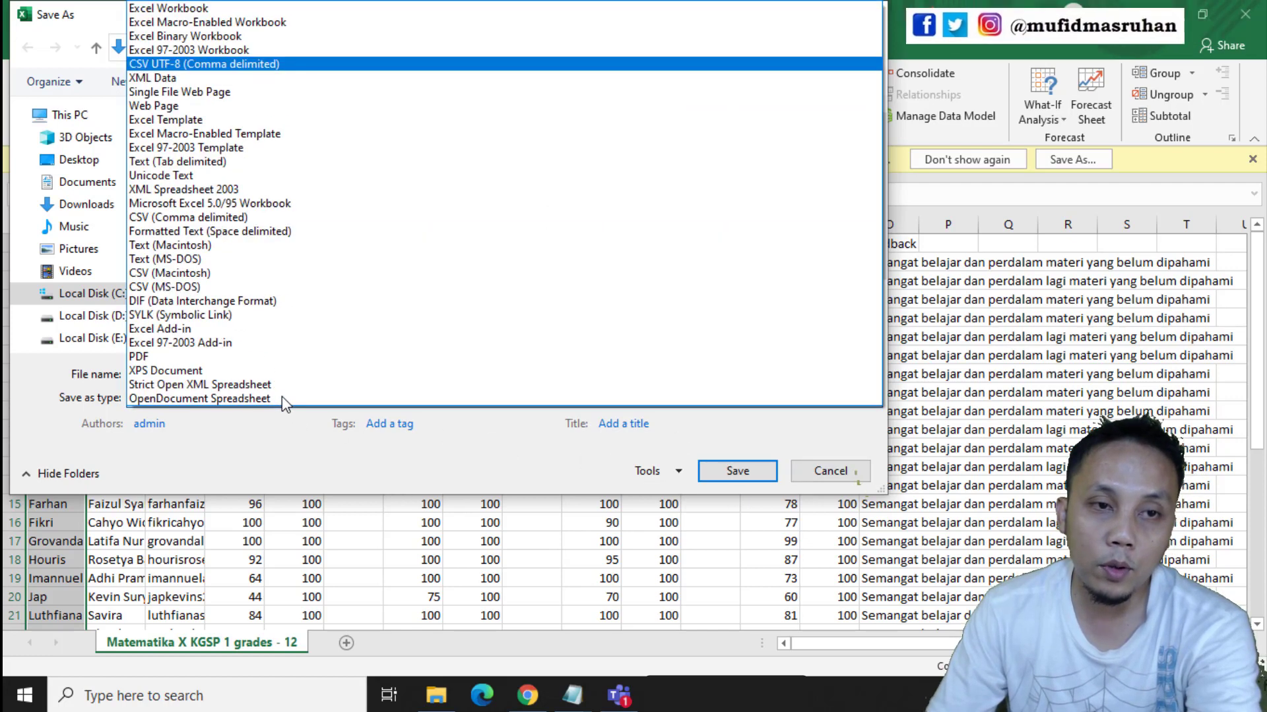
left_click(217, 14)
left_click(734, 496)
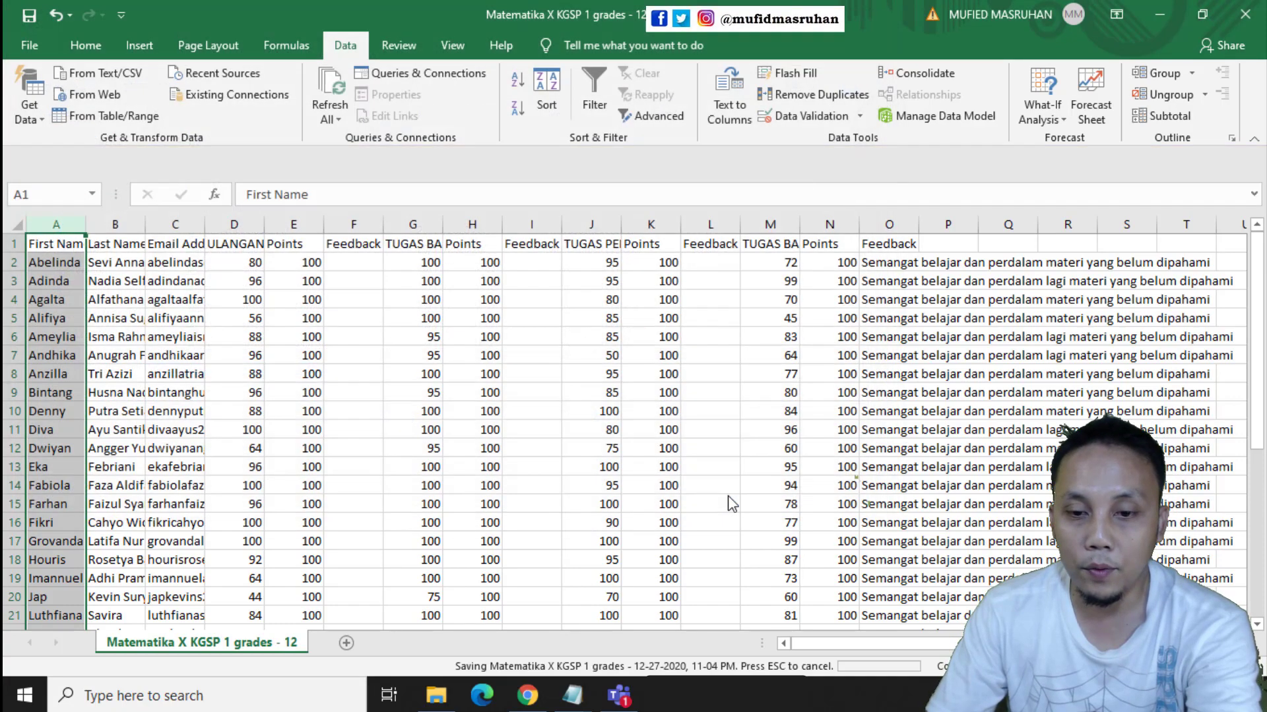
- Reopen the saved grades workbook from Downloads, check its separate email, test score and points columns, and close it
left_click(1246, 14)
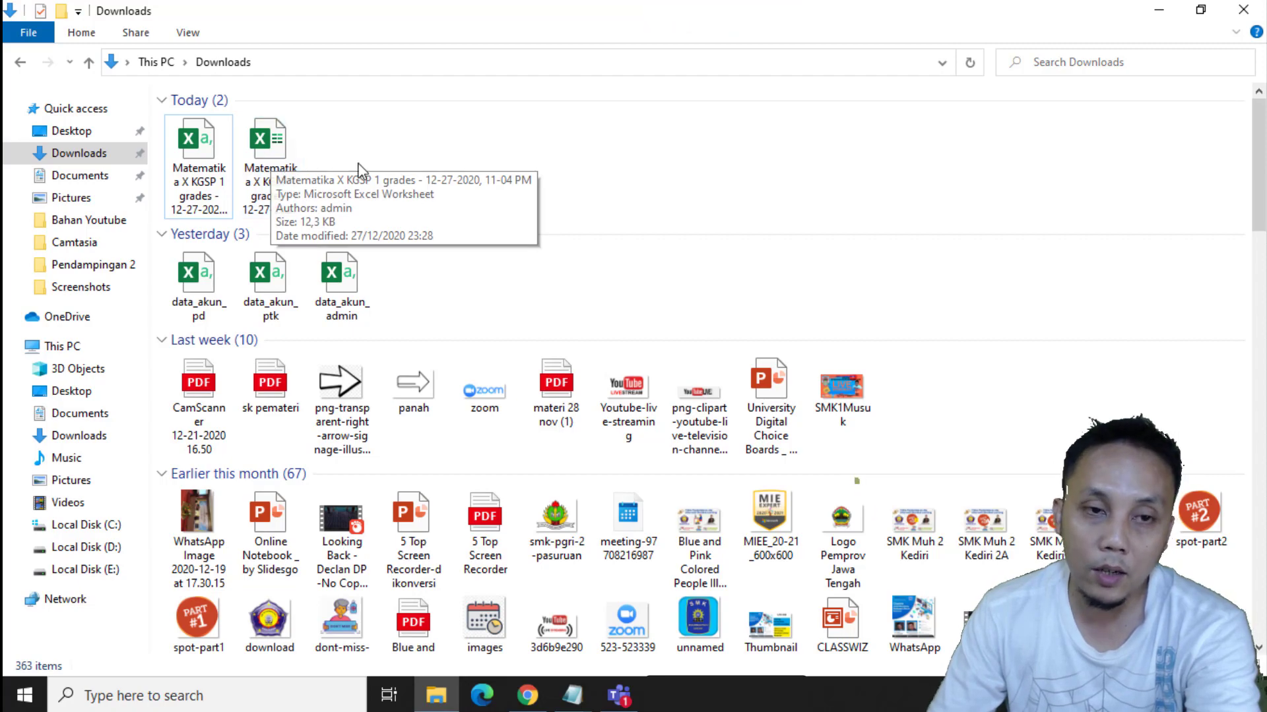
double_click(280, 161)
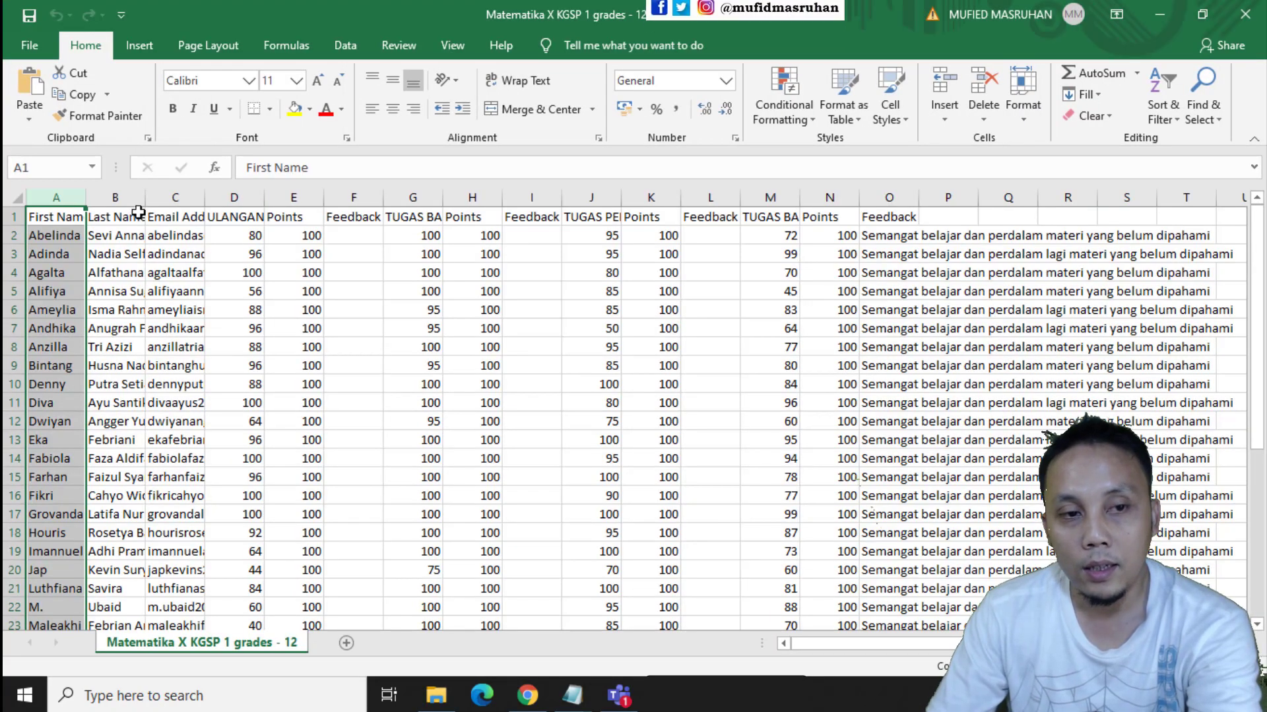
left_click(132, 215)
left_click(177, 199)
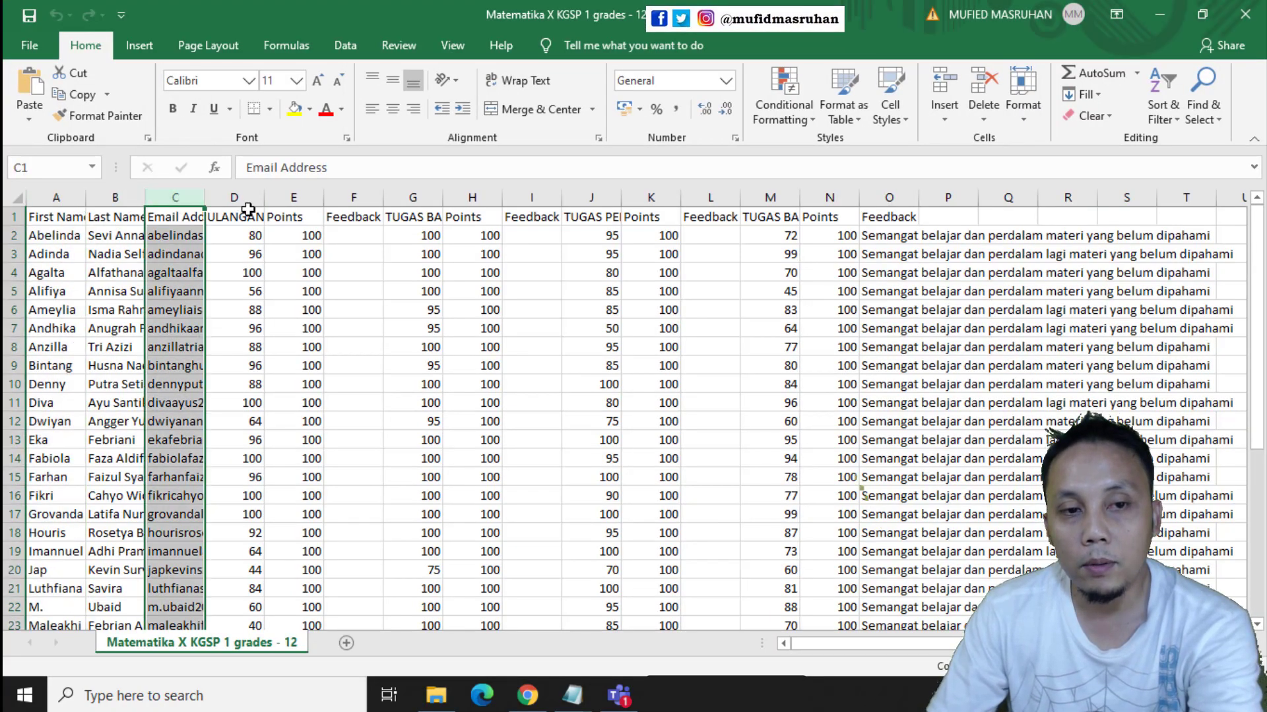
left_click(238, 198)
left_click(300, 198)
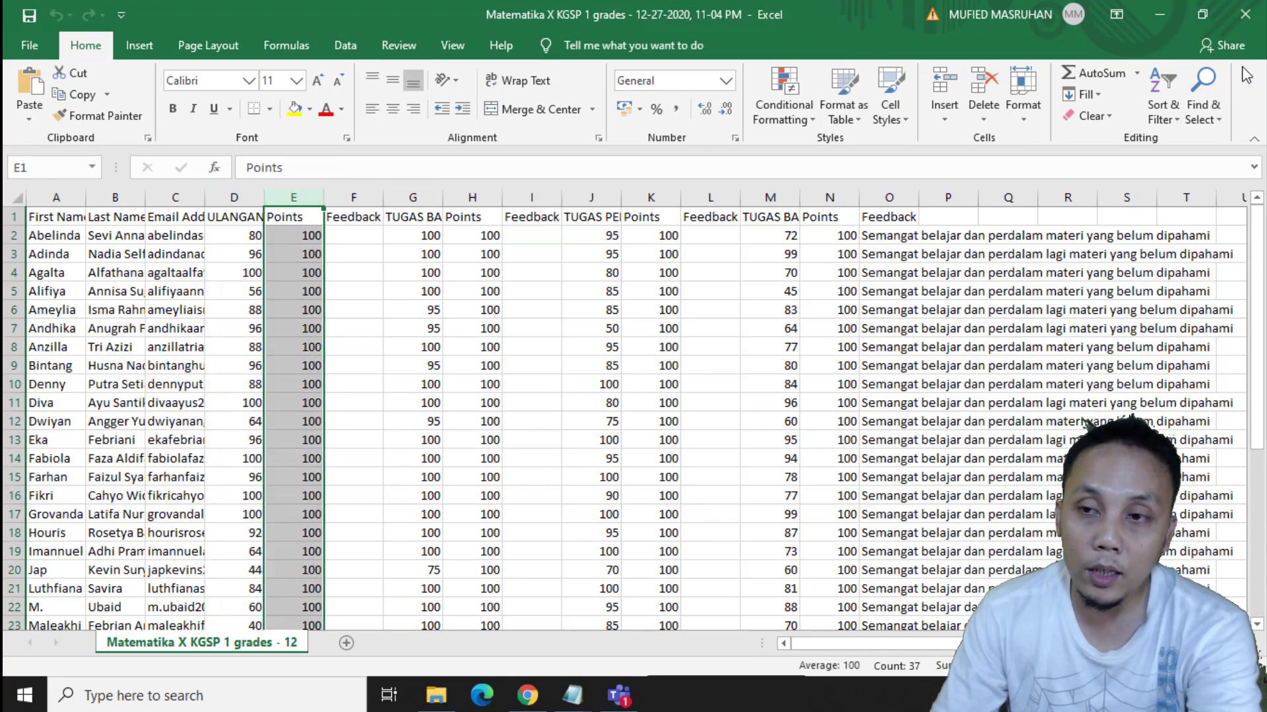
left_click(1239, 14)
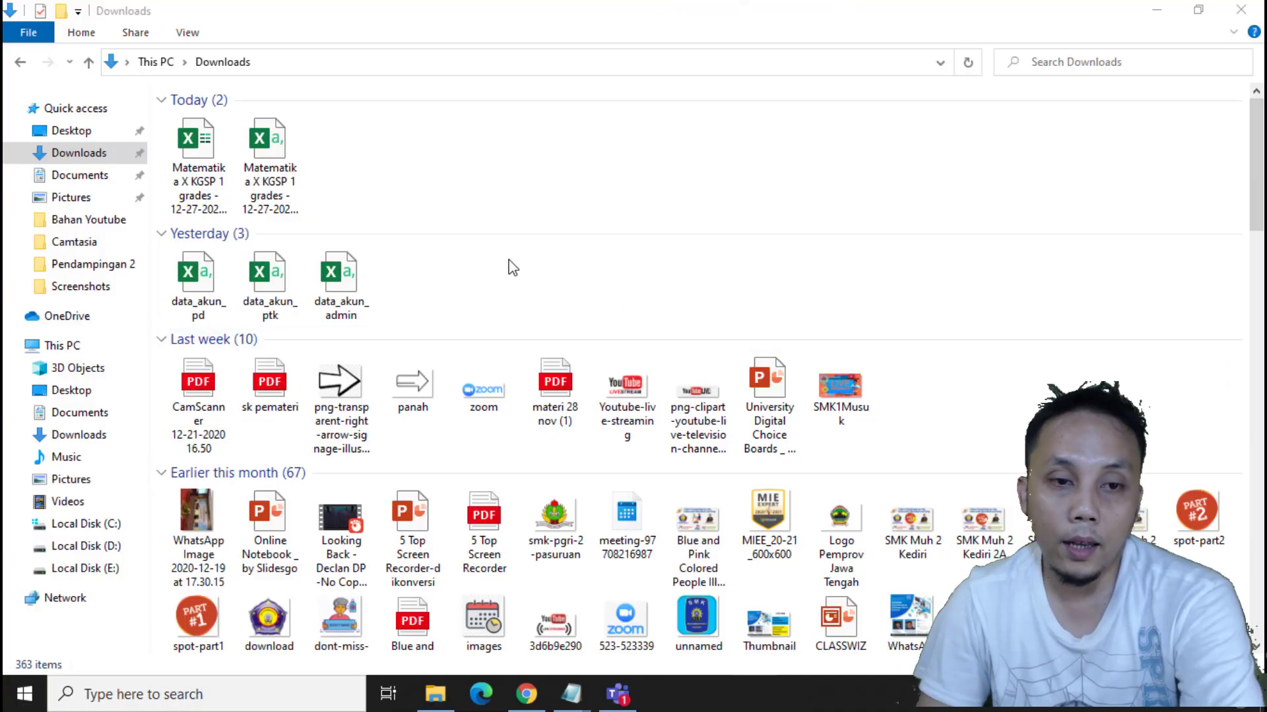
- Open data_akun_pd from Downloads and split column A with Text to Columns as Delimited, using Tab and Comma delimiters and the General format
left_click(198, 284)
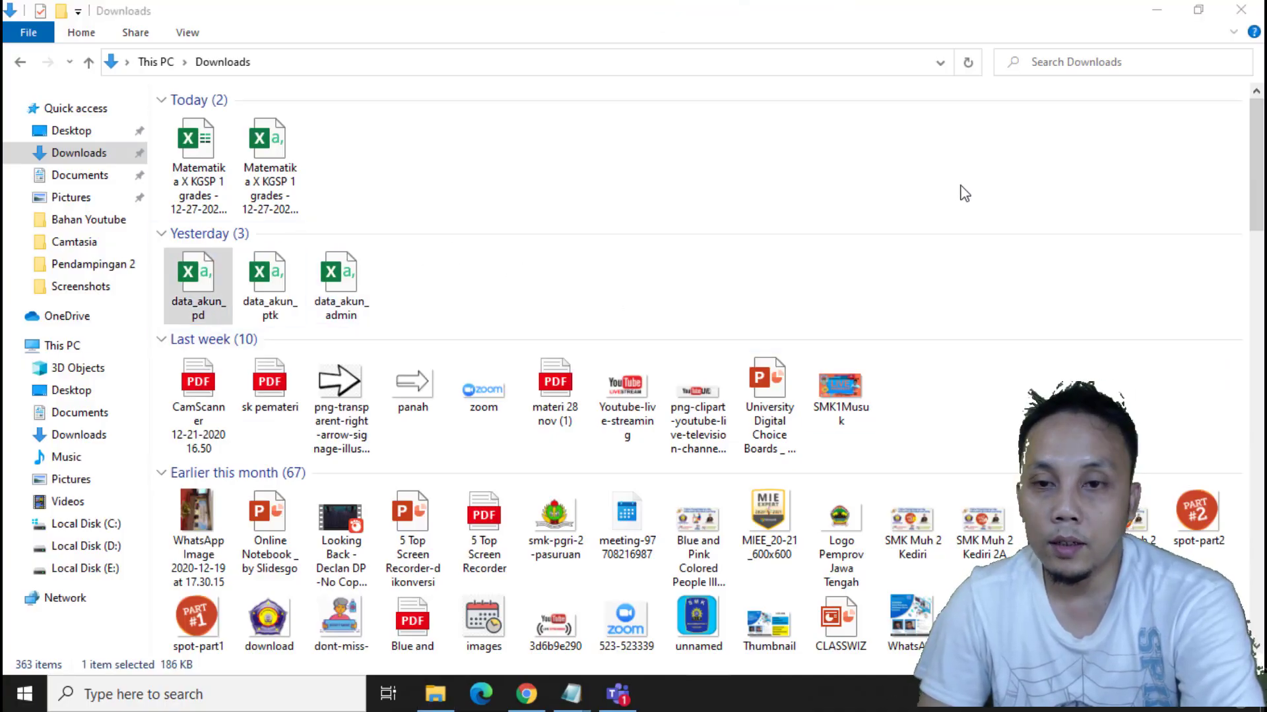
key("Return")
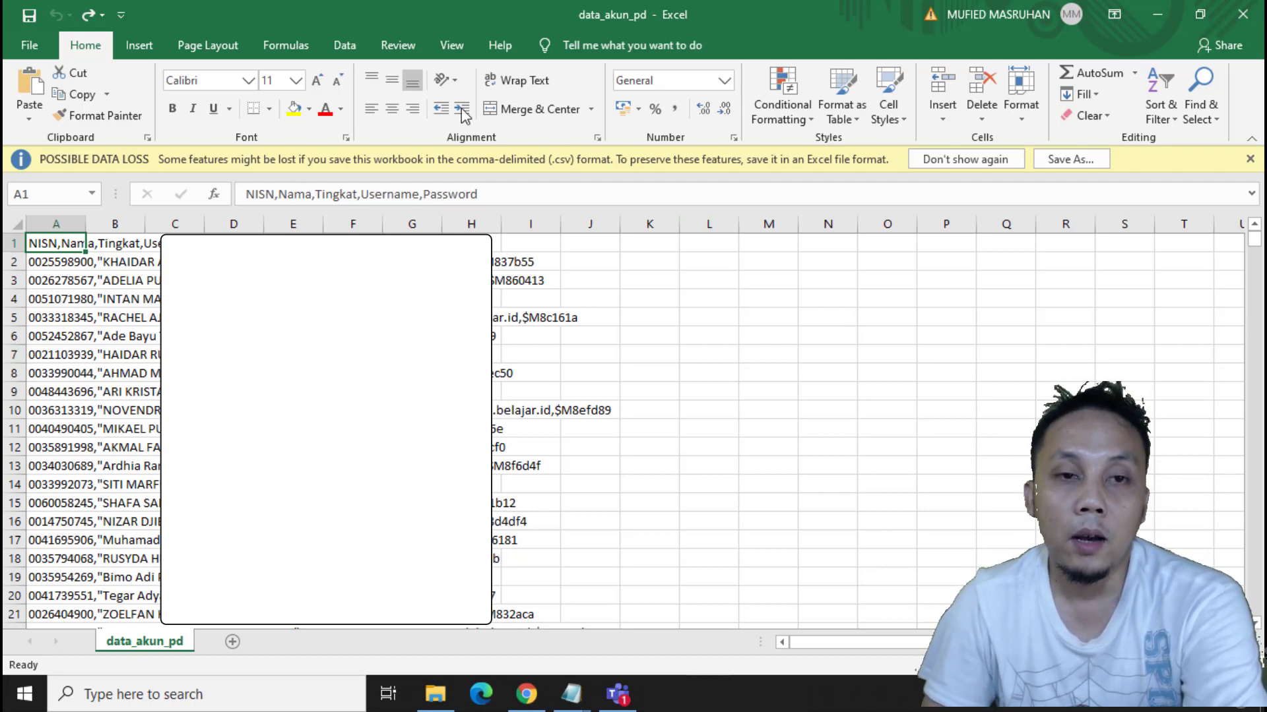
left_click(345, 46)
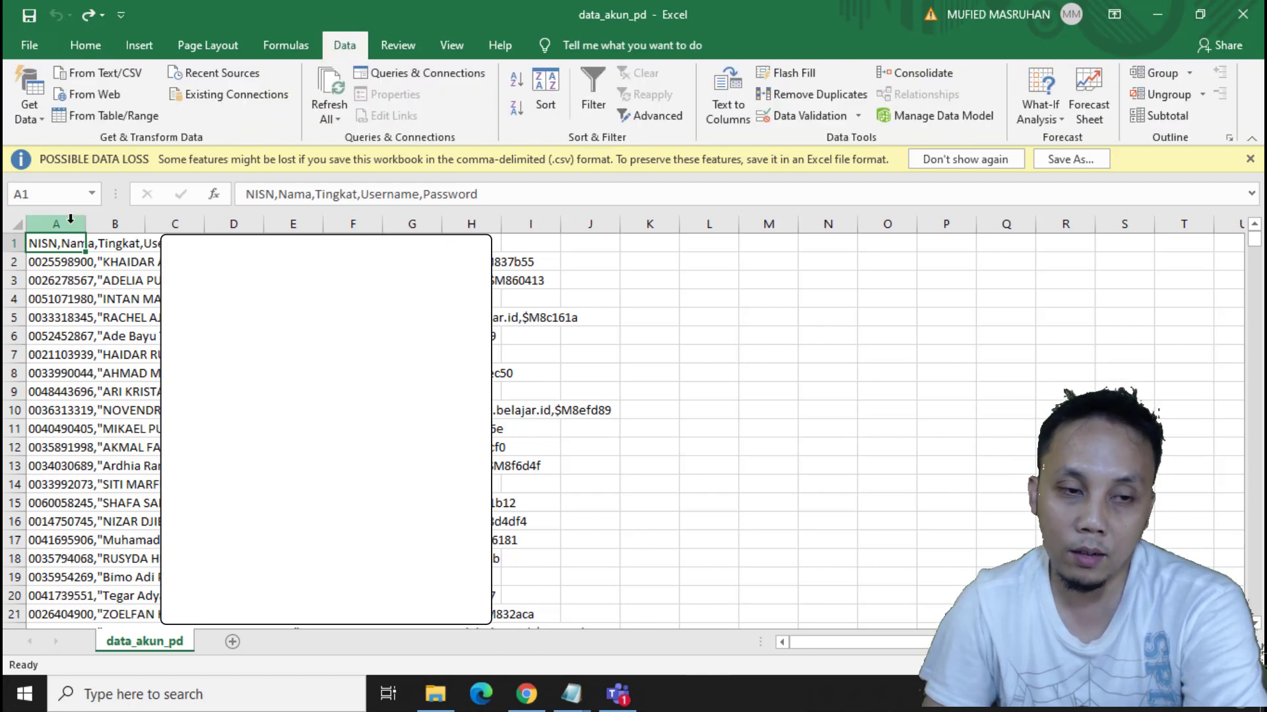
left_click(70, 221)
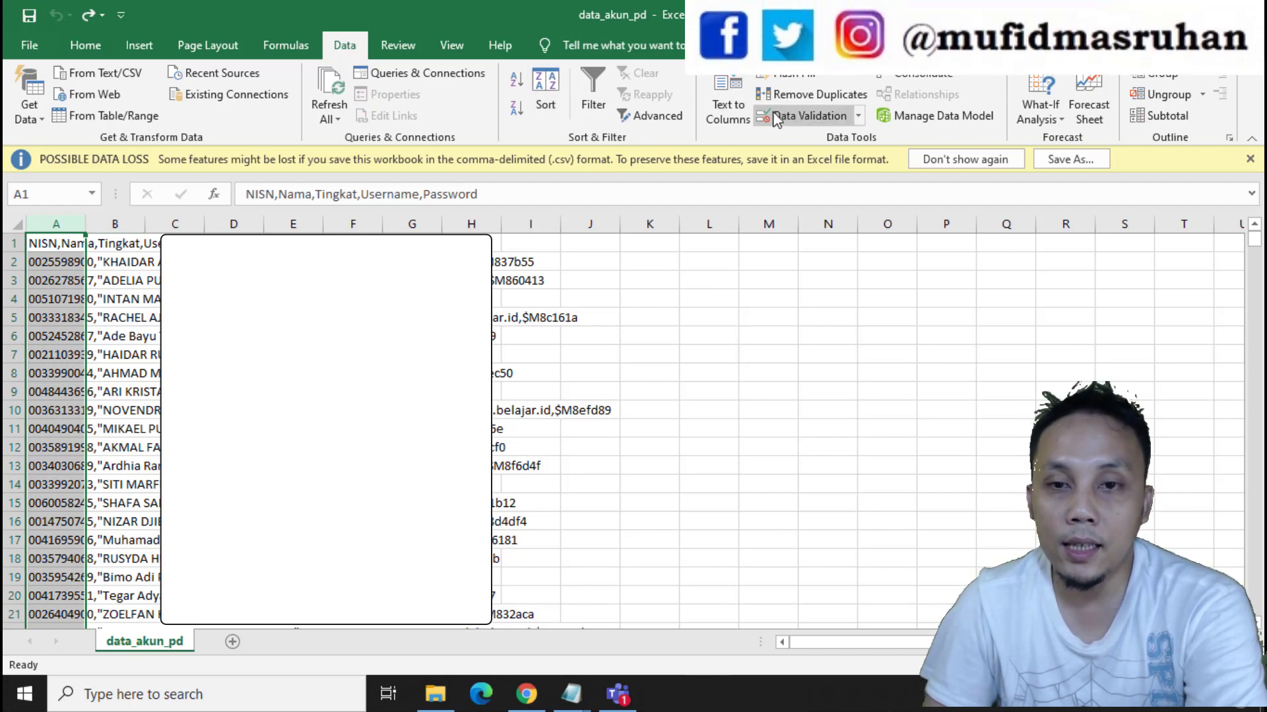
left_click(739, 99)
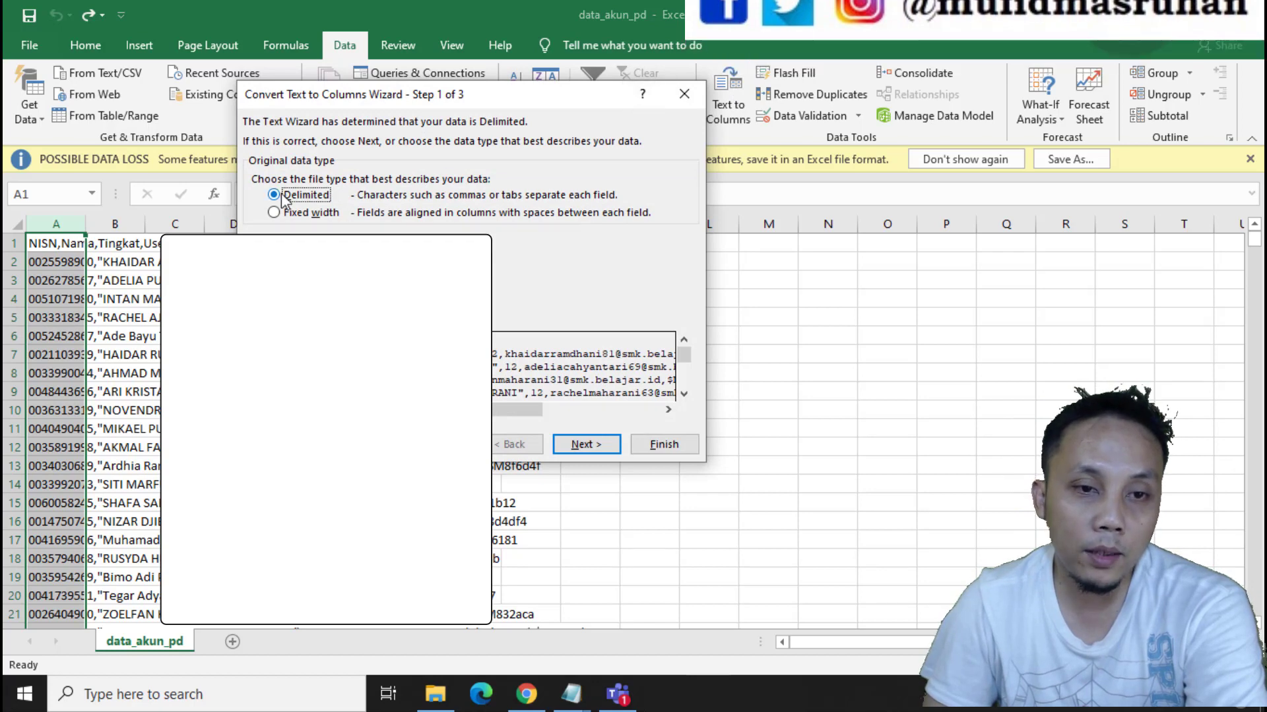
left_click(585, 444)
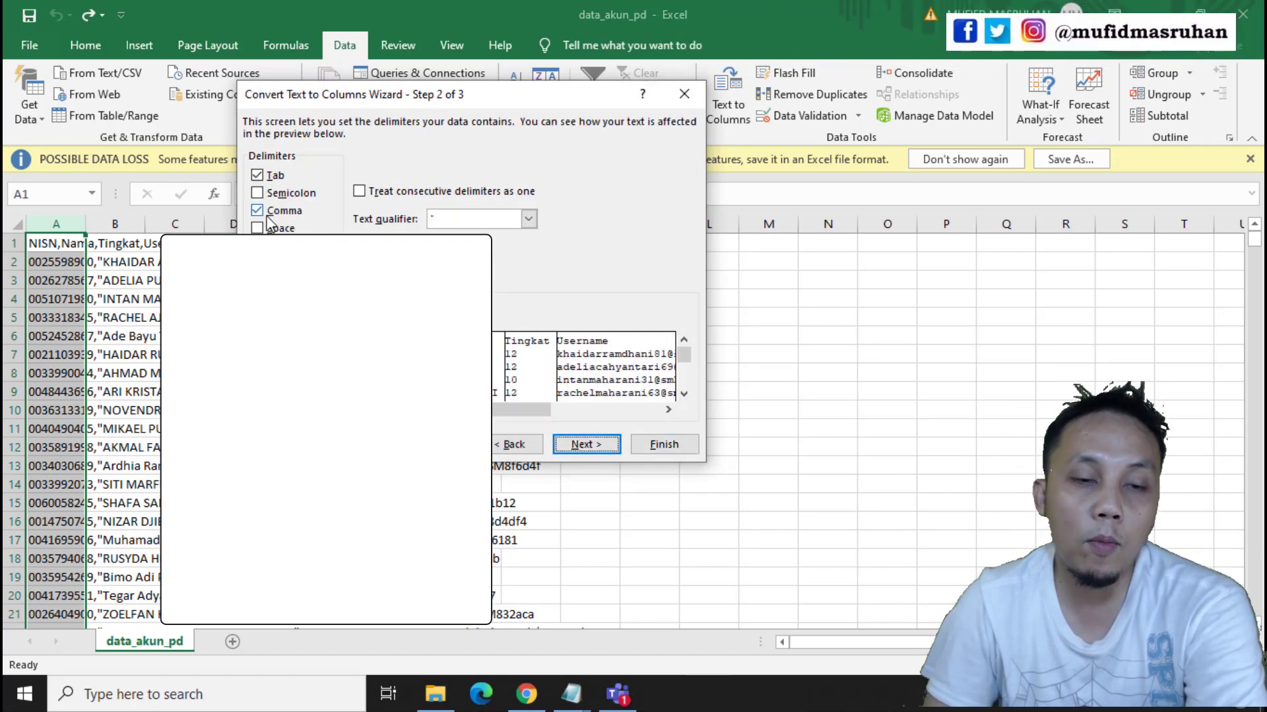
left_click(262, 212)
left_click(263, 212)
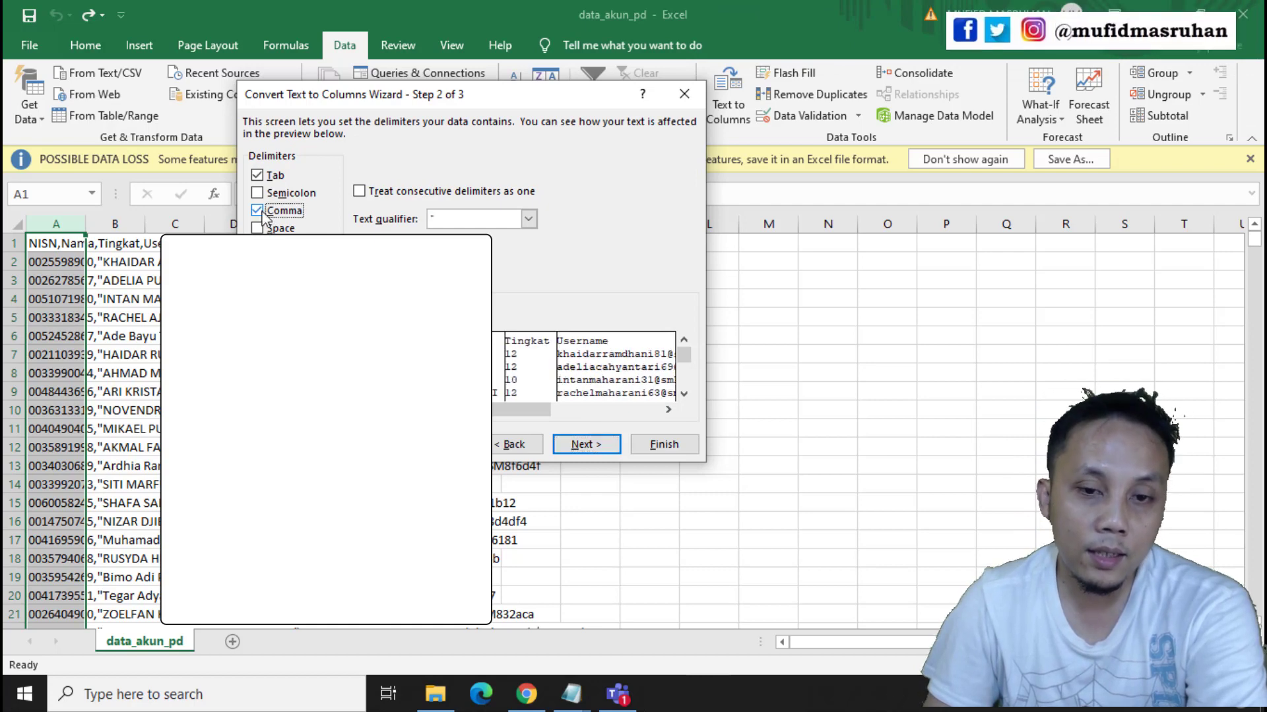
left_click(588, 446)
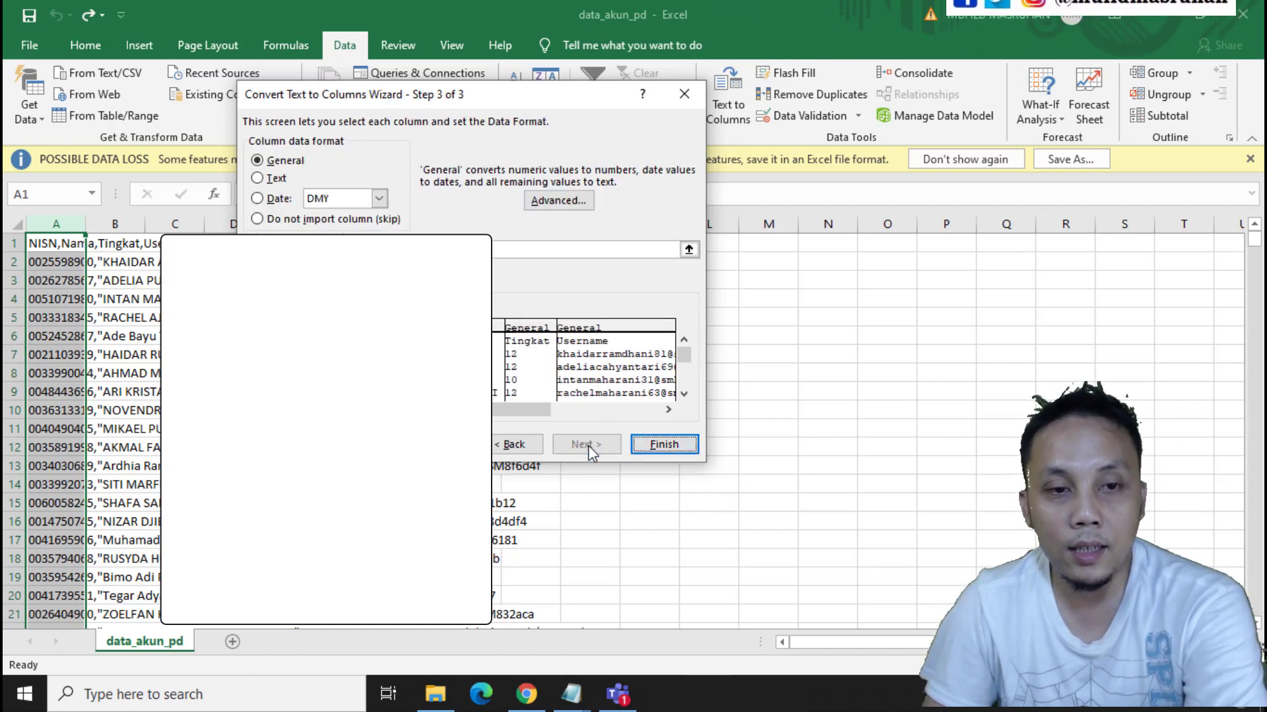
left_click(680, 448)
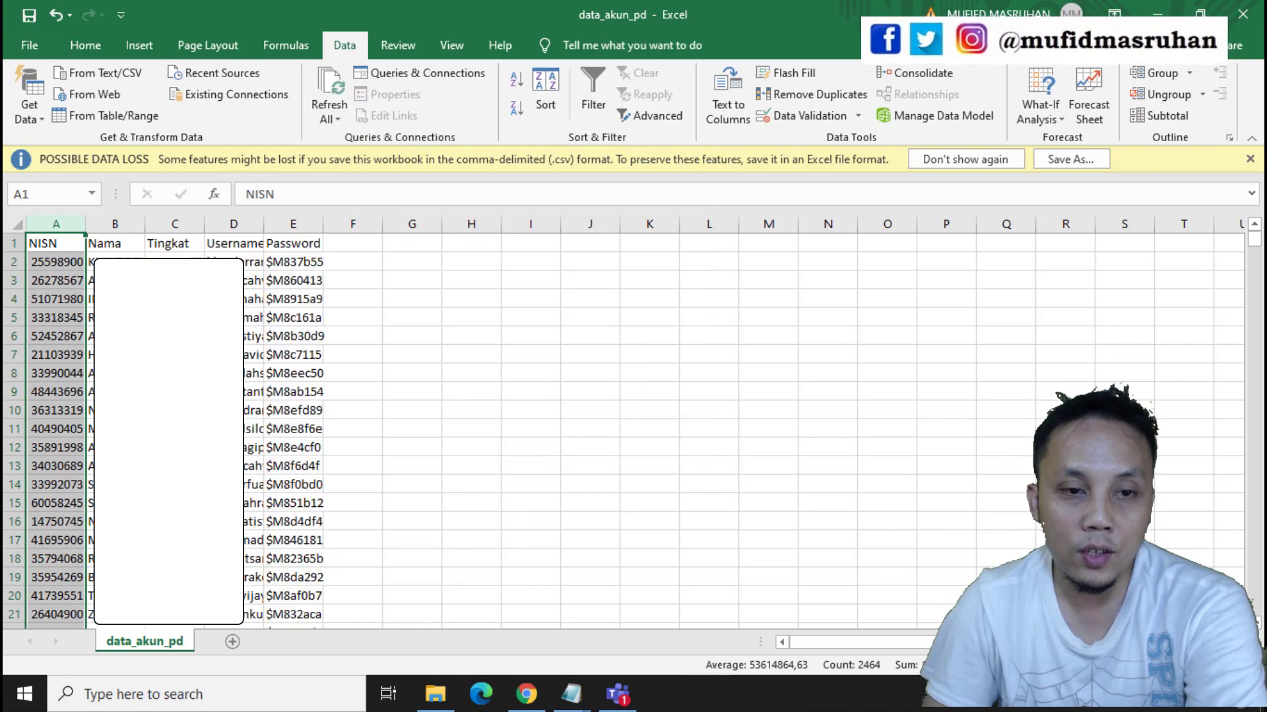
- Center the contents of the Tingkat column
left_click_drag(262, 220, 262, 249)
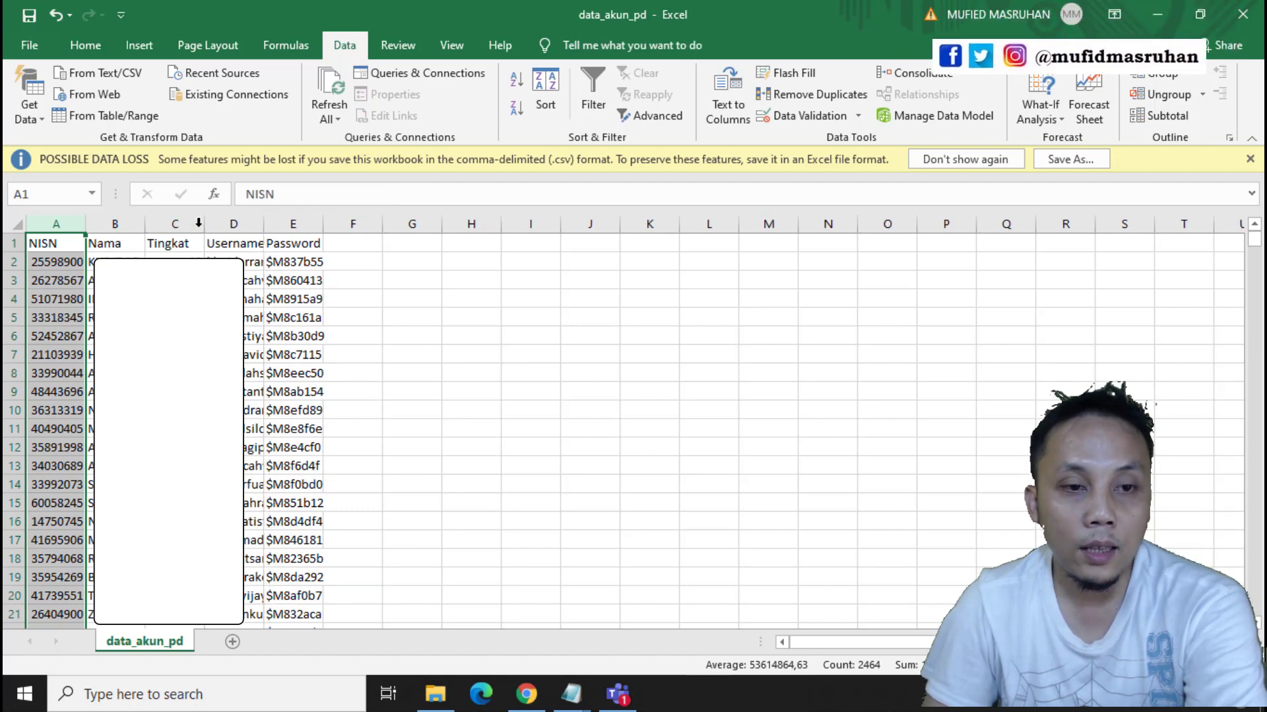
left_click(192, 223)
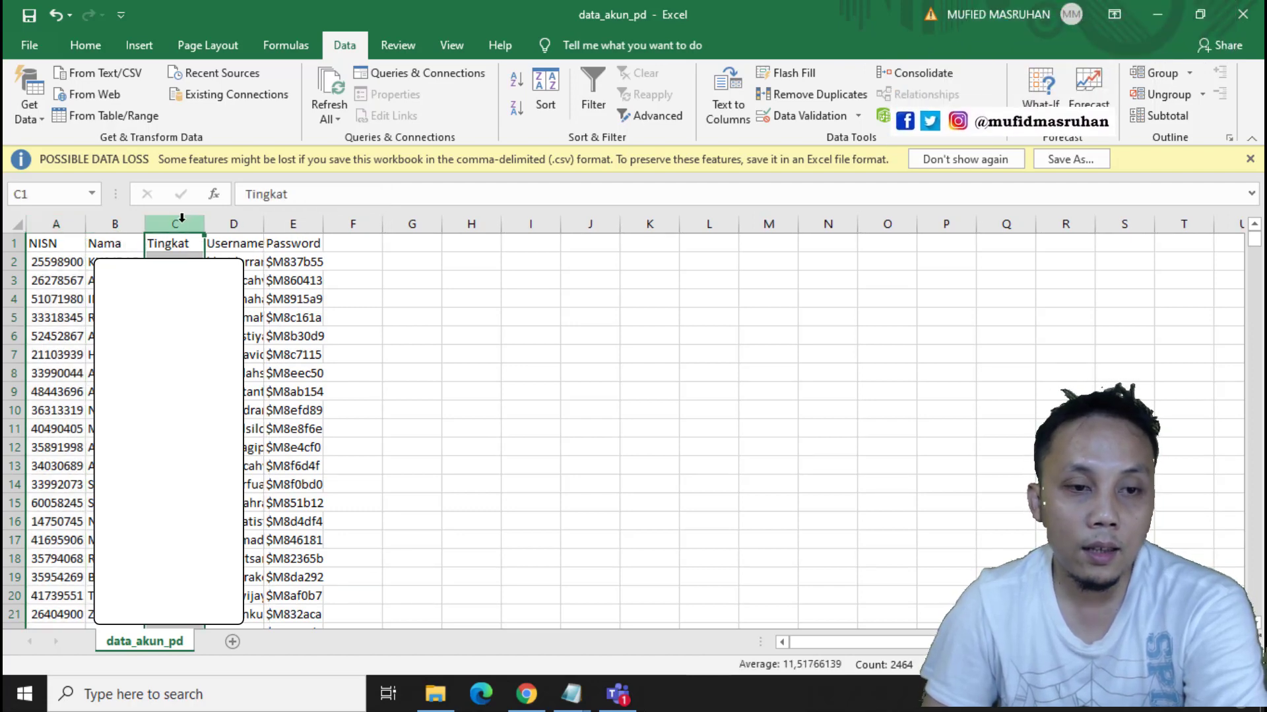
left_click(80, 45)
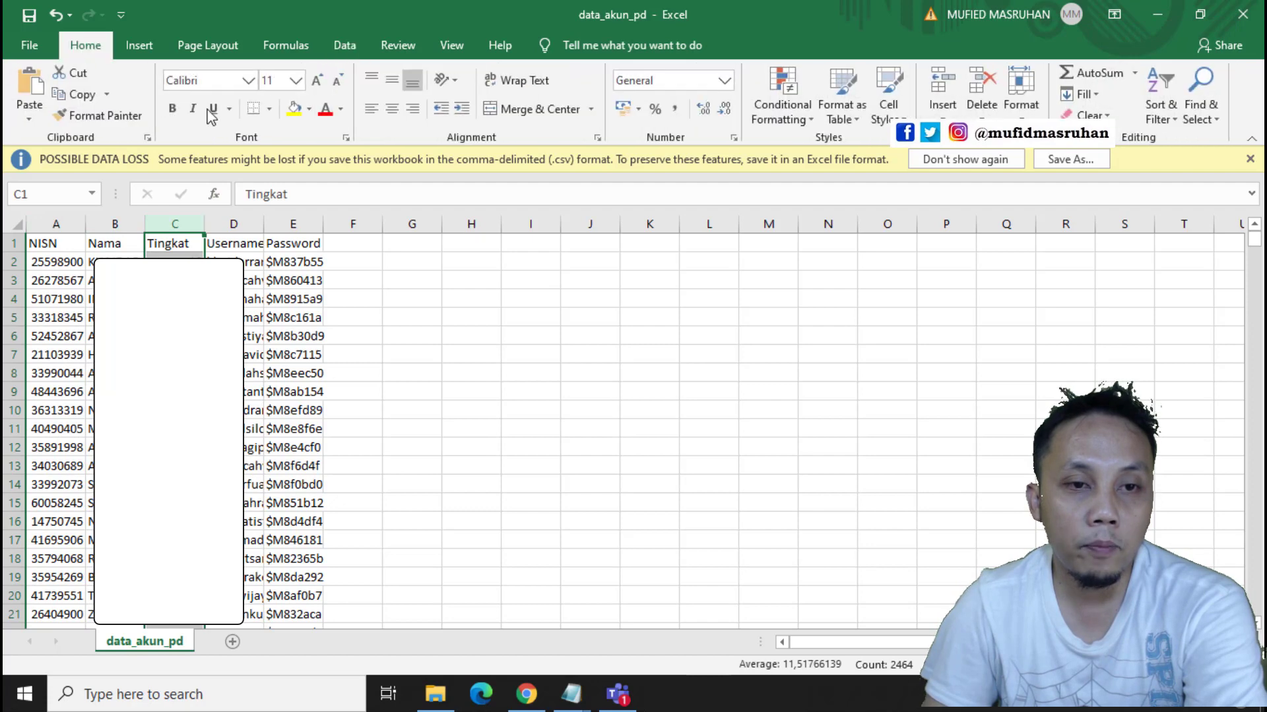
left_click(392, 109)
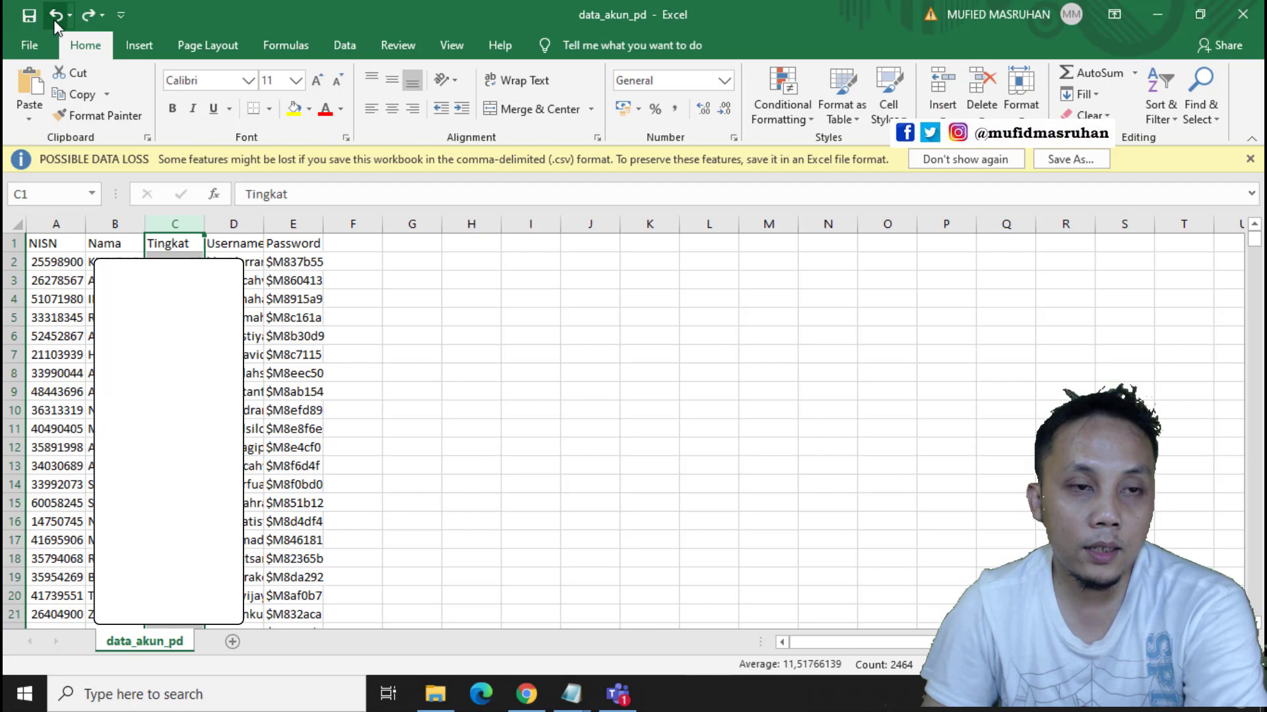
- Undo the centering, and undo and redo the column split twice to compare the account data before and after
double_click(56, 18)
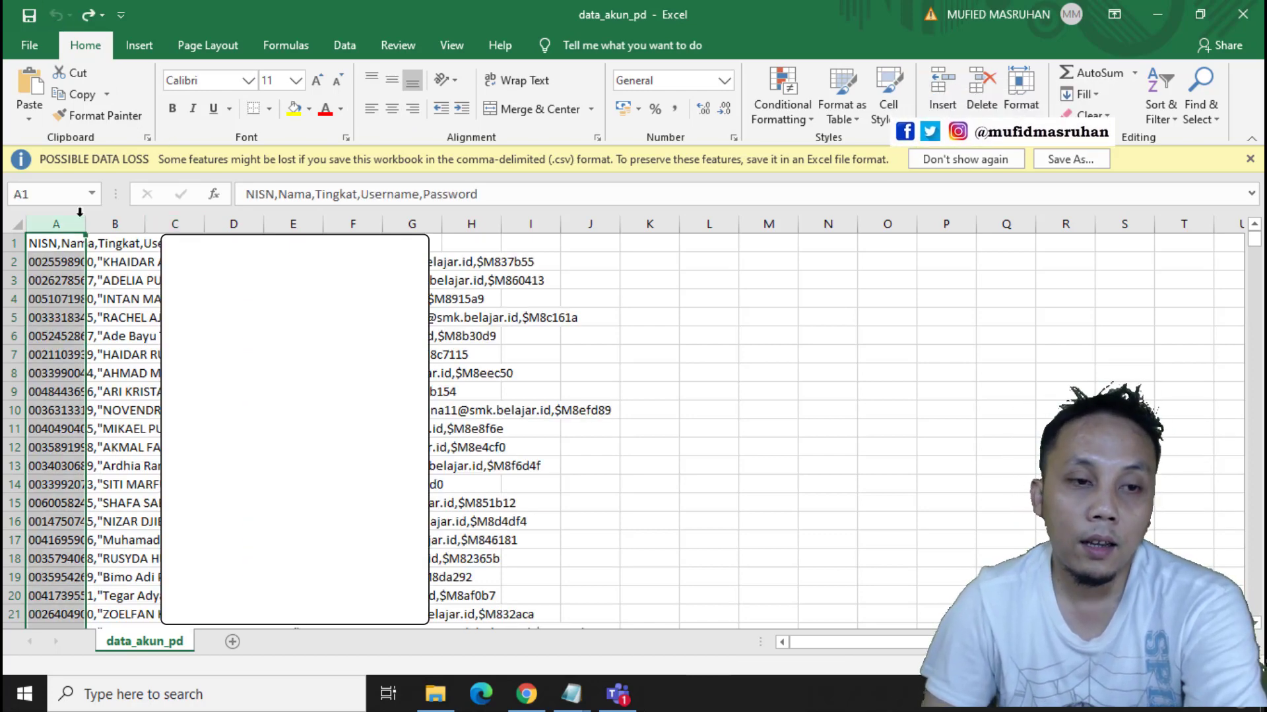
left_click(86, 16)
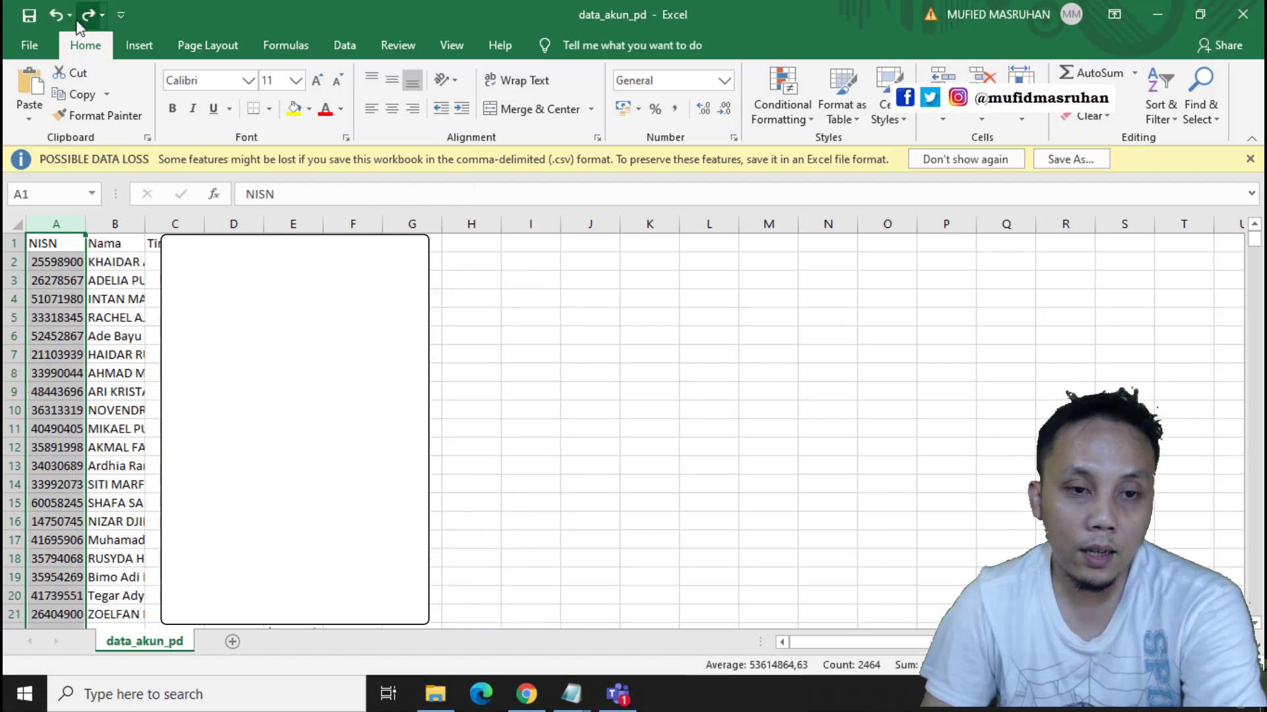
left_click(55, 18)
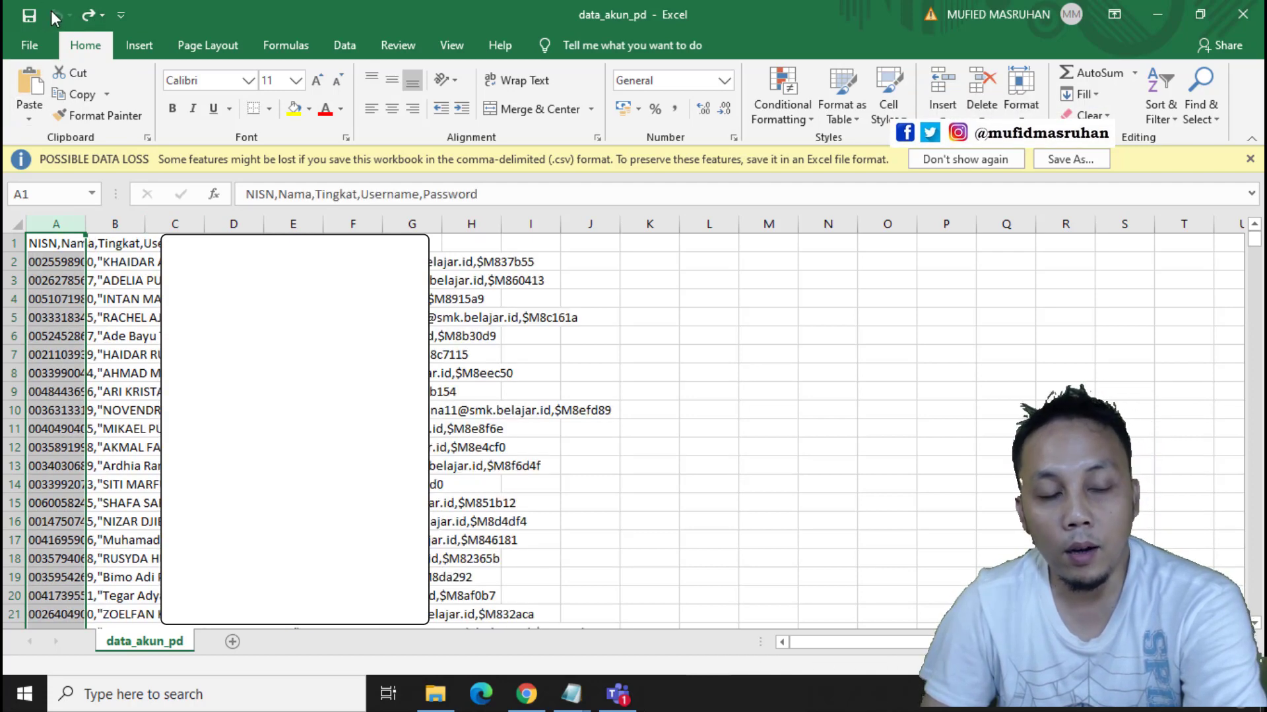
left_click(85, 15)
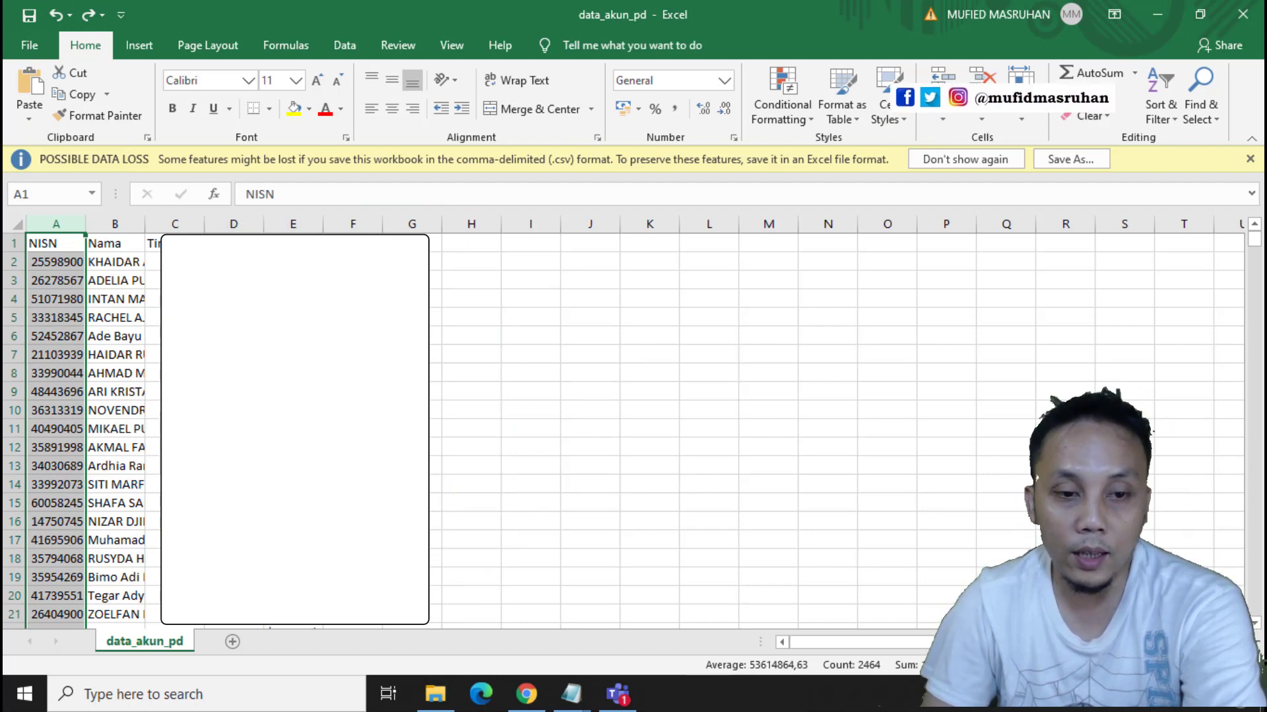
- Auto-fit the width of the Username column to its contents
scroll(129, 272, "down", 2)
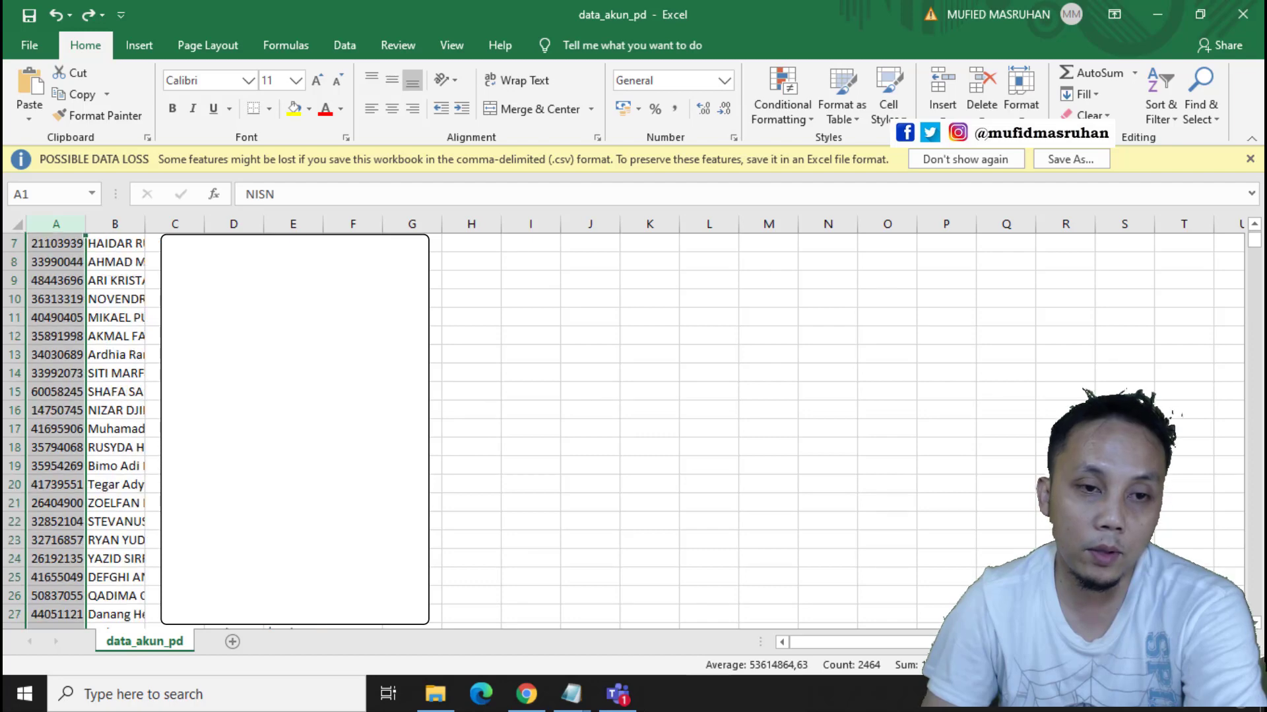
scroll(129, 271, "up", 2)
left_click(252, 224)
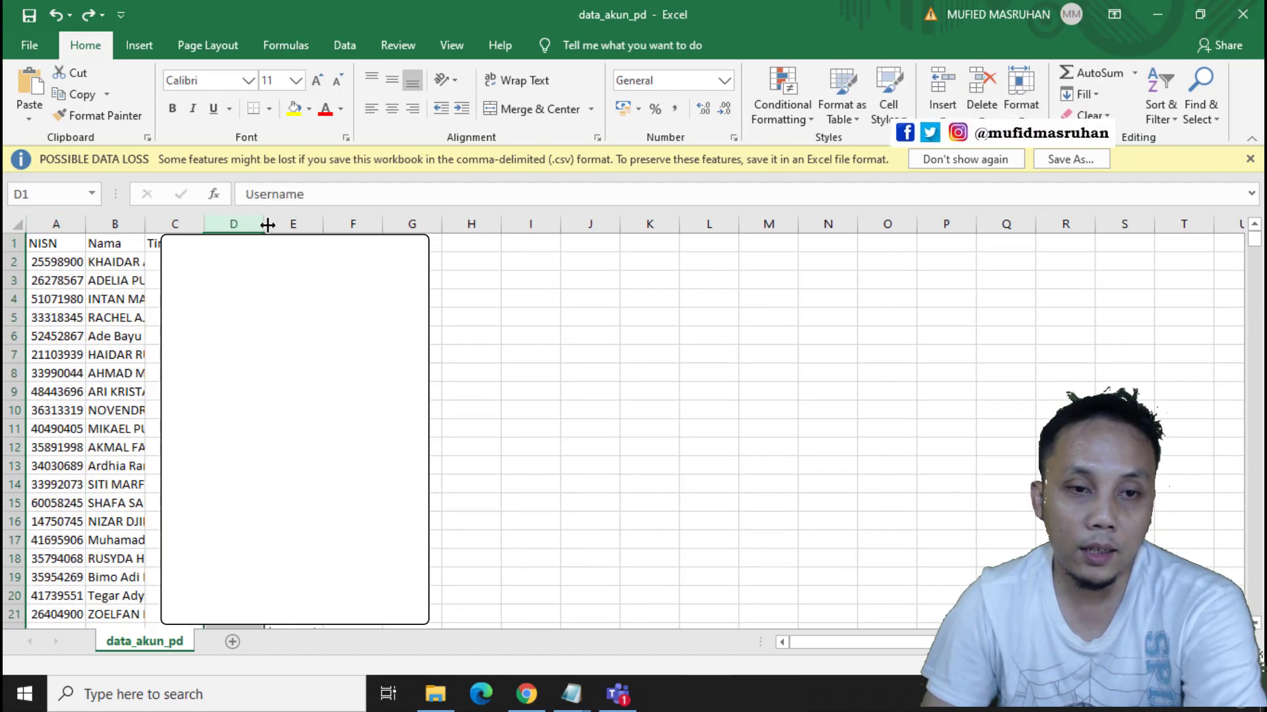
double_click(262, 222)
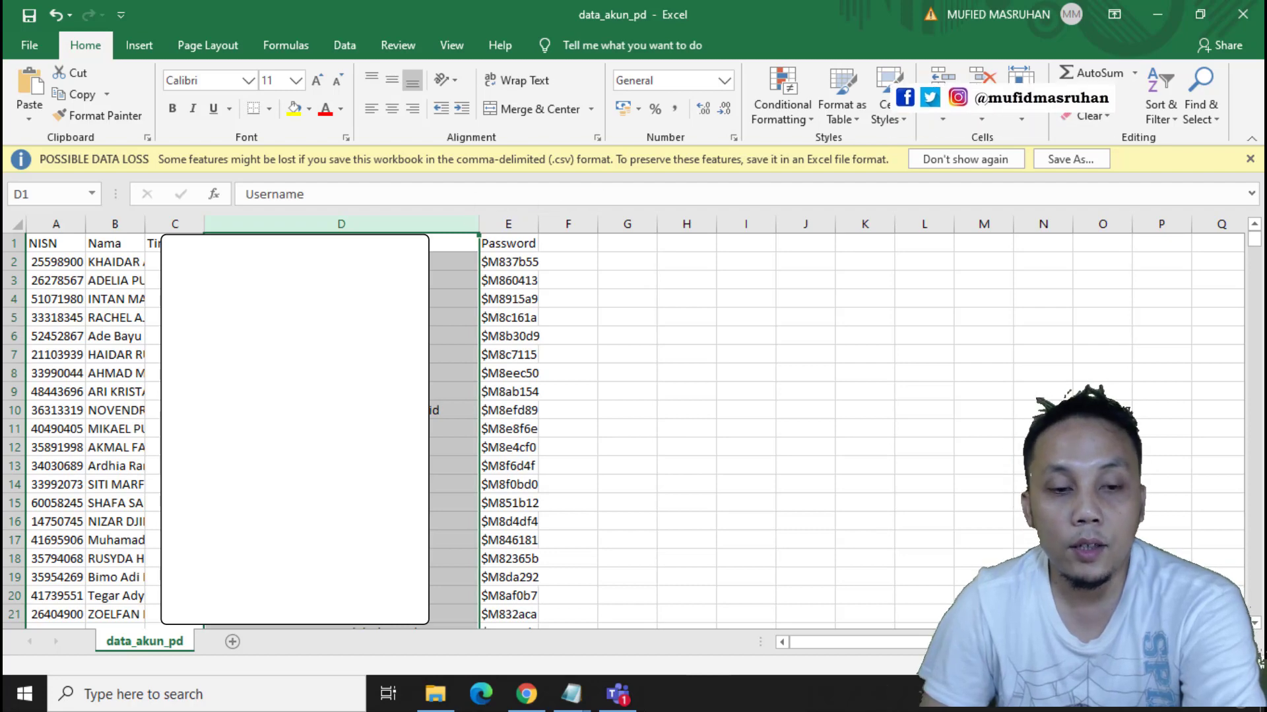
- Look through the split account rows toward the end of the list and return to the first row
scroll(330, 429, "down", 5)
scroll(633, 429, "down", 15)
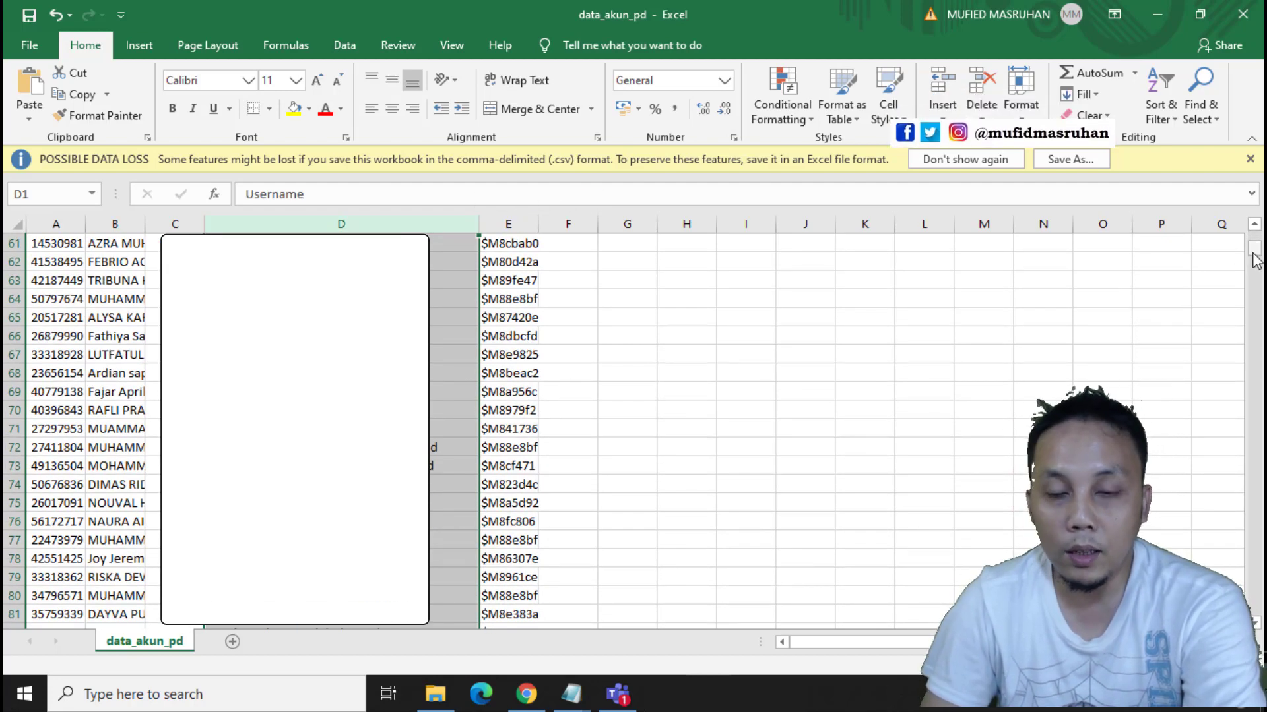
scroll(1258, 349, "down", 2)
scroll(1258, 350, "down", 20)
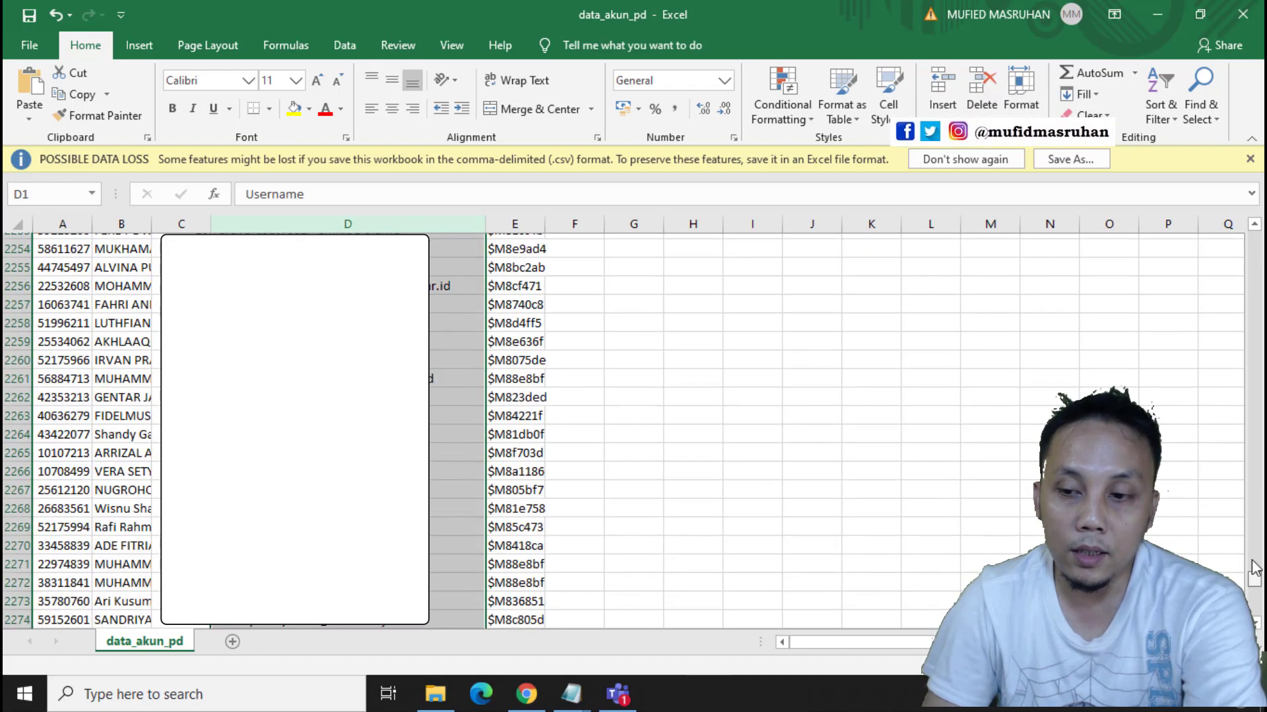
left_click_drag(1256, 279, 1253, 237)
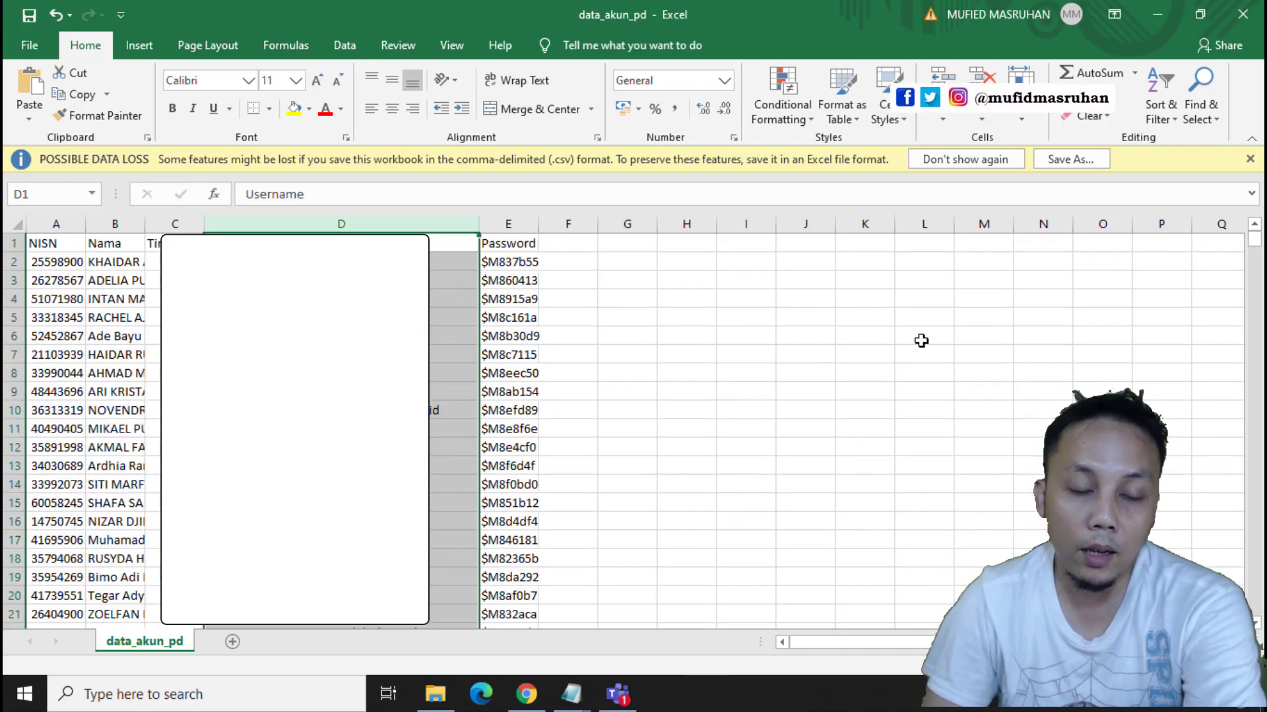
left_click(857, 353)
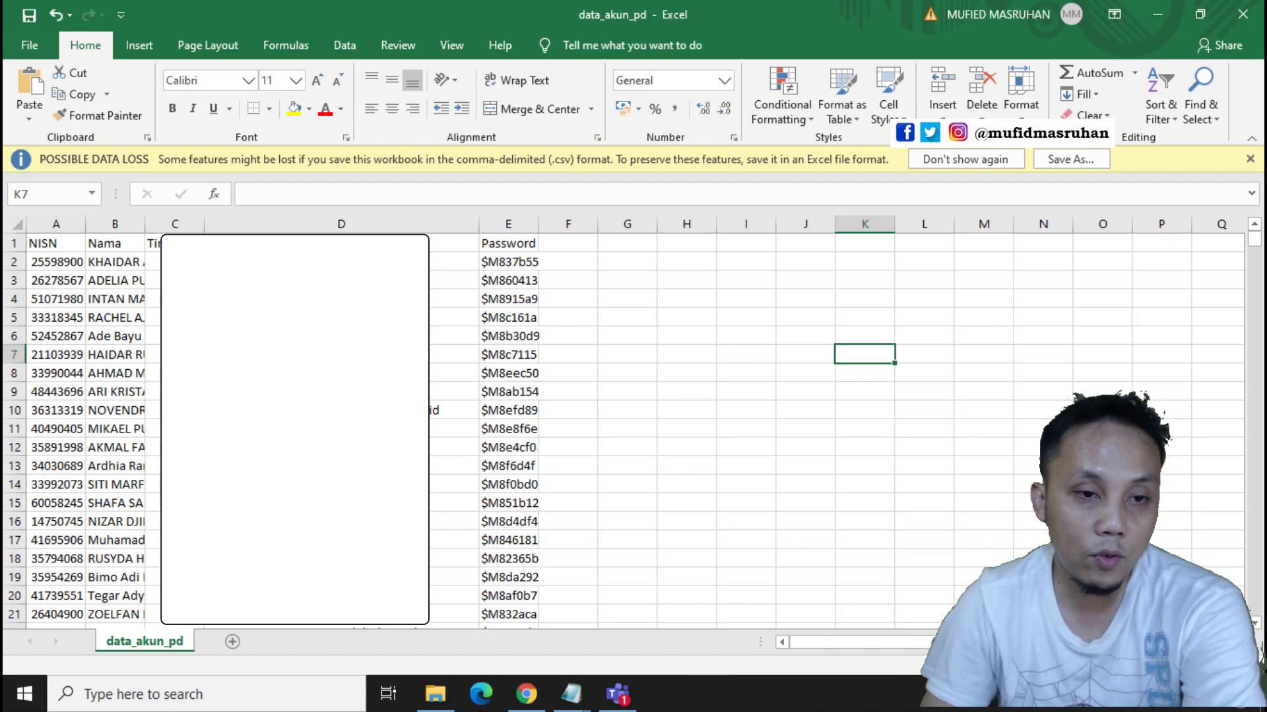
left_click(352, 49)
left_click(546, 107)
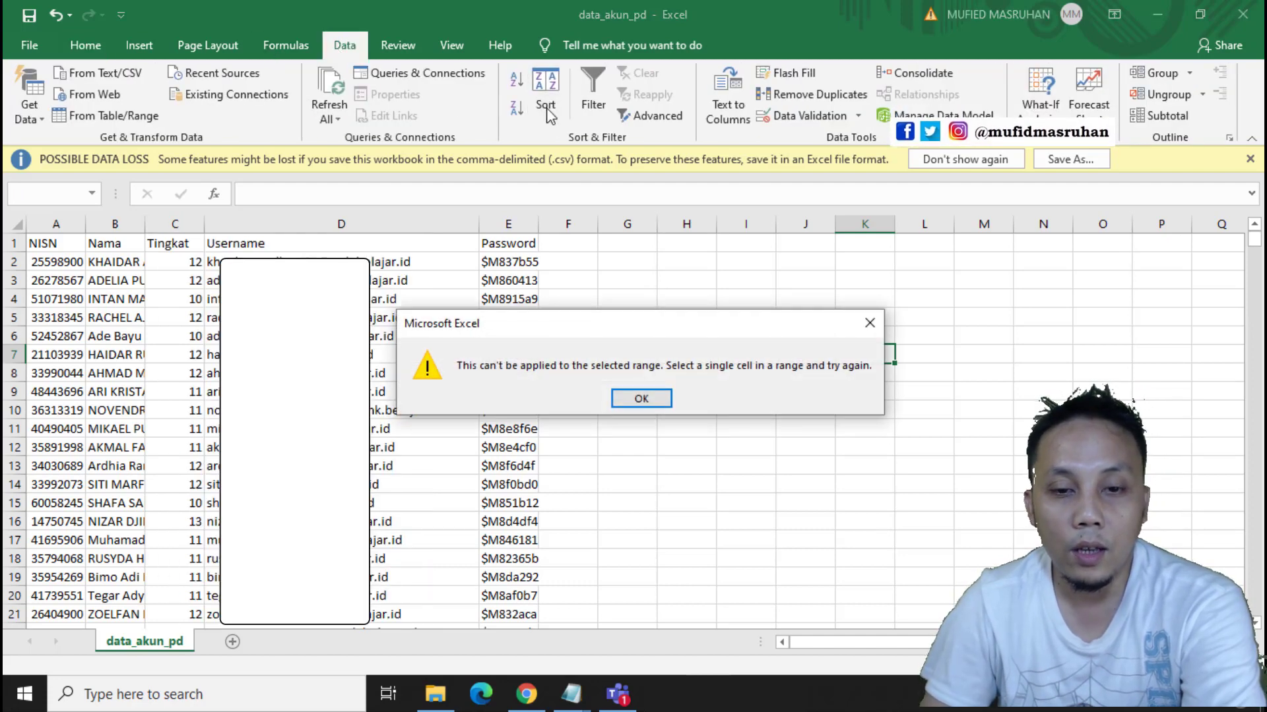
left_click(640, 398)
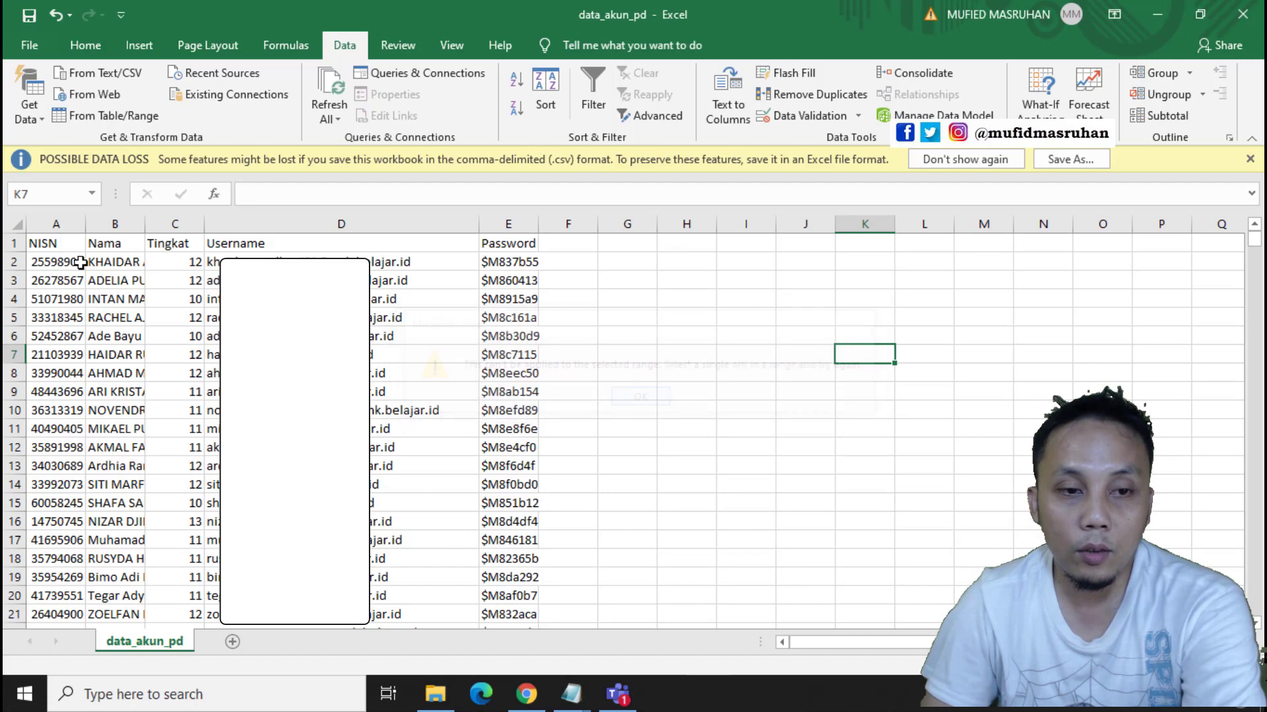
- Sort the whole account table by Tingkat on cell values, from smallest to largest, treating the first row as headers
left_click(35, 242)
key("ctrl+a")
left_click(547, 94)
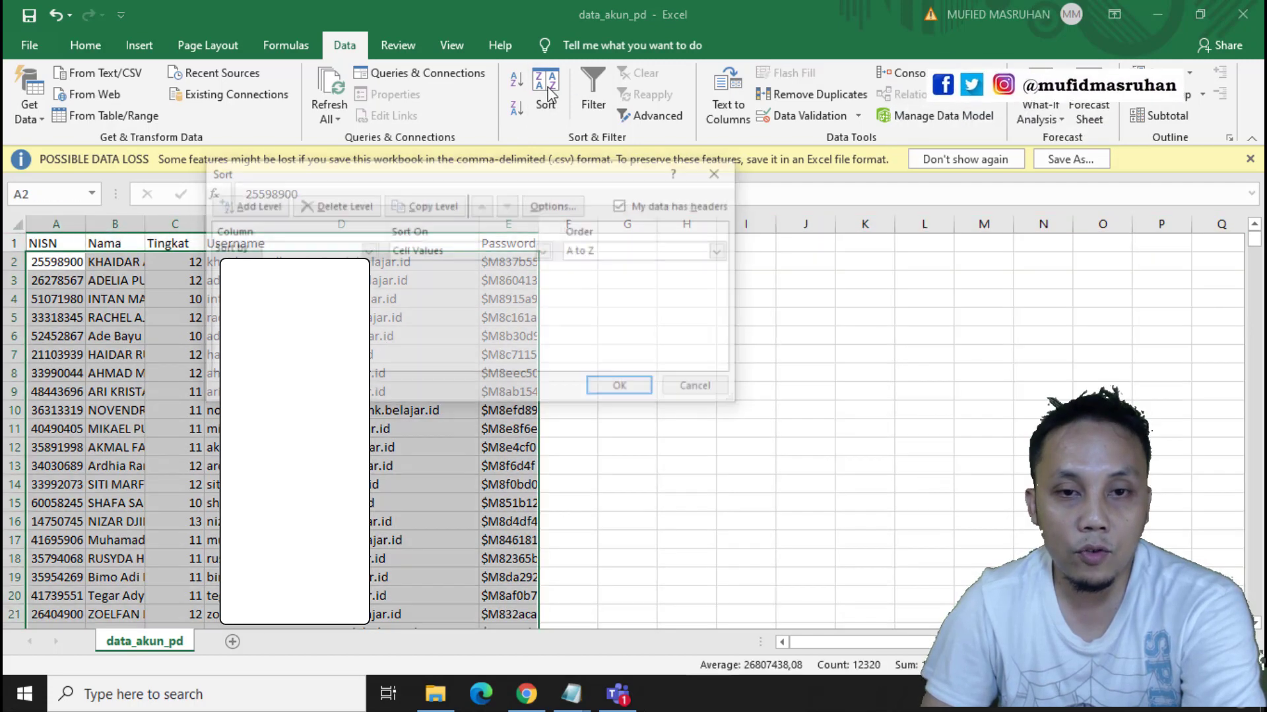
left_click(366, 250)
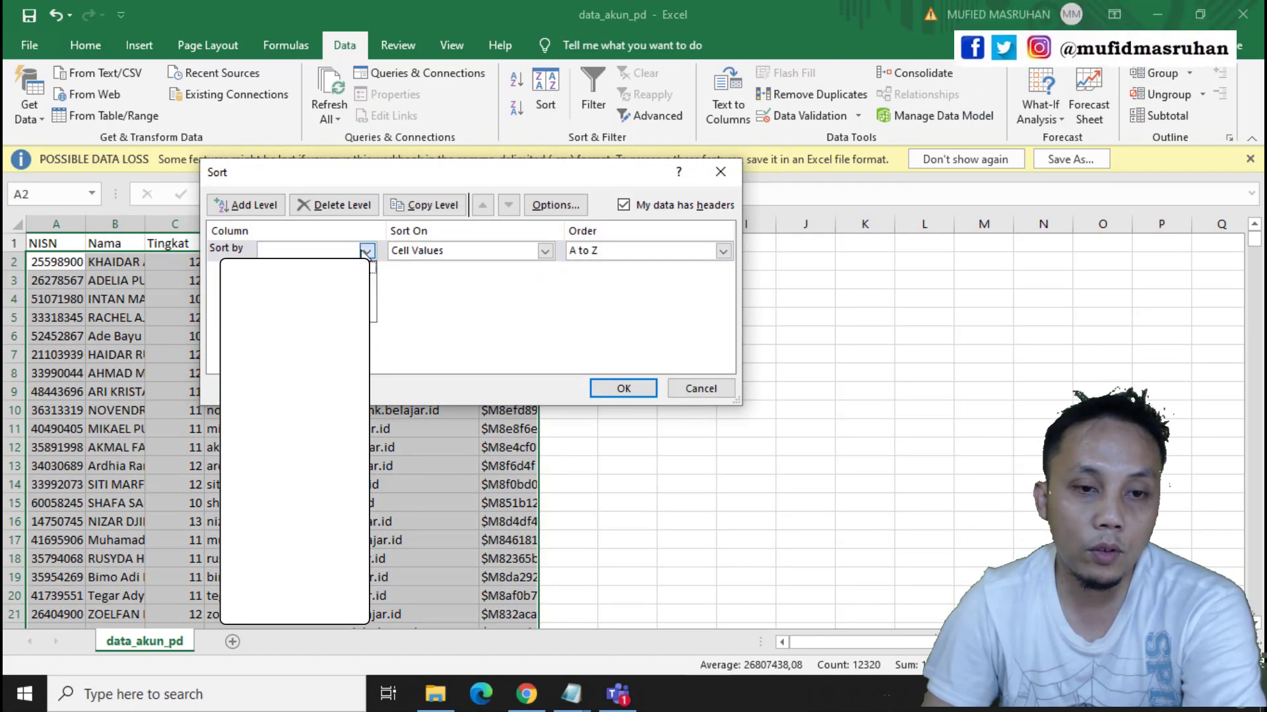
left_click(297, 291)
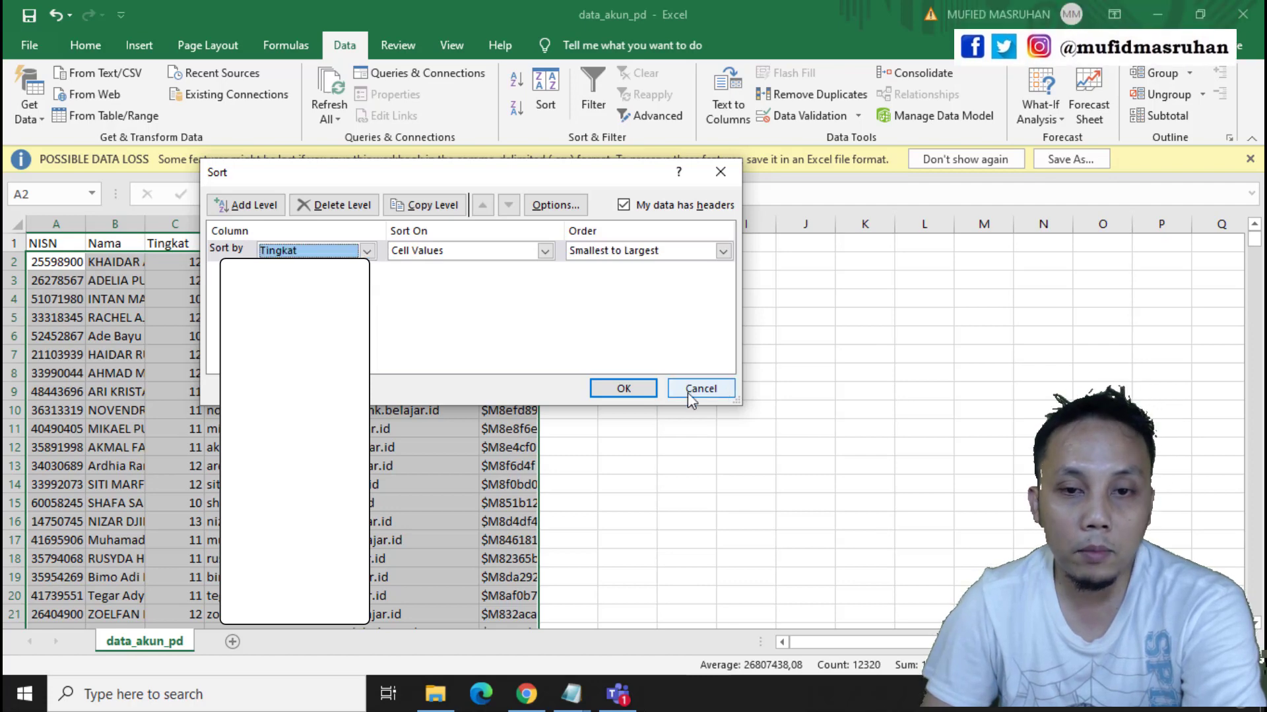
left_click(629, 396)
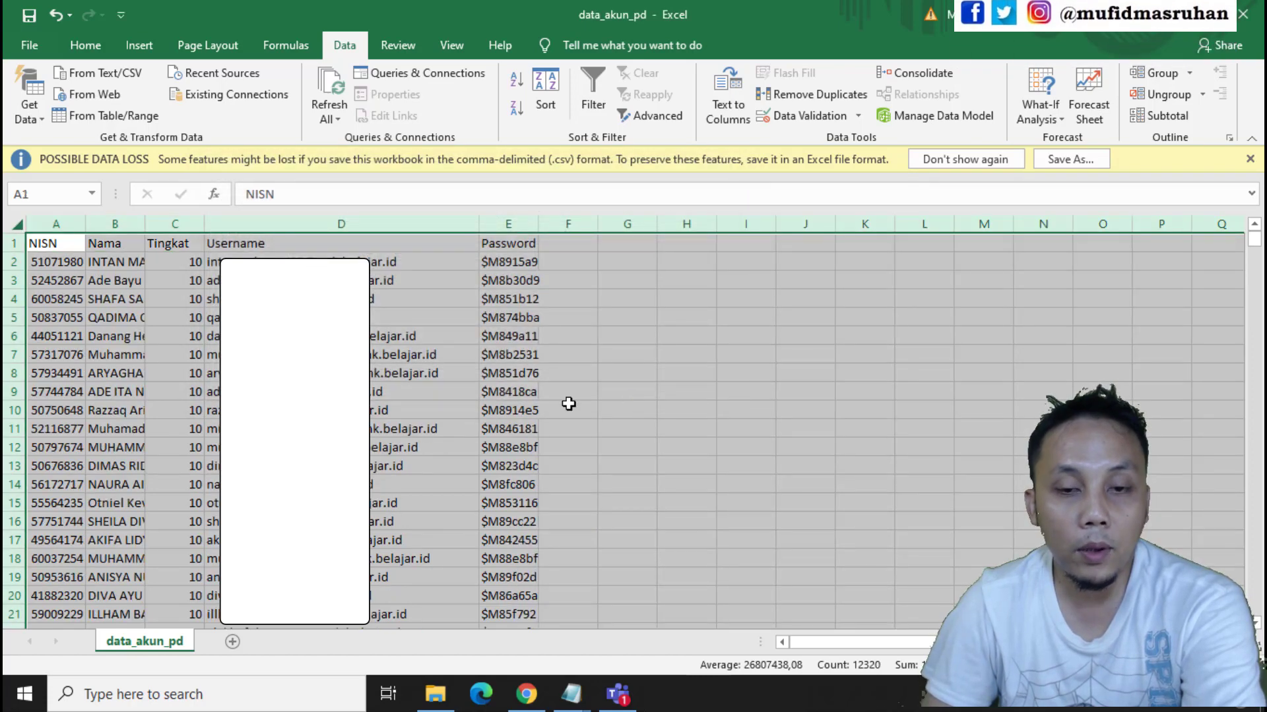
left_click(622, 381)
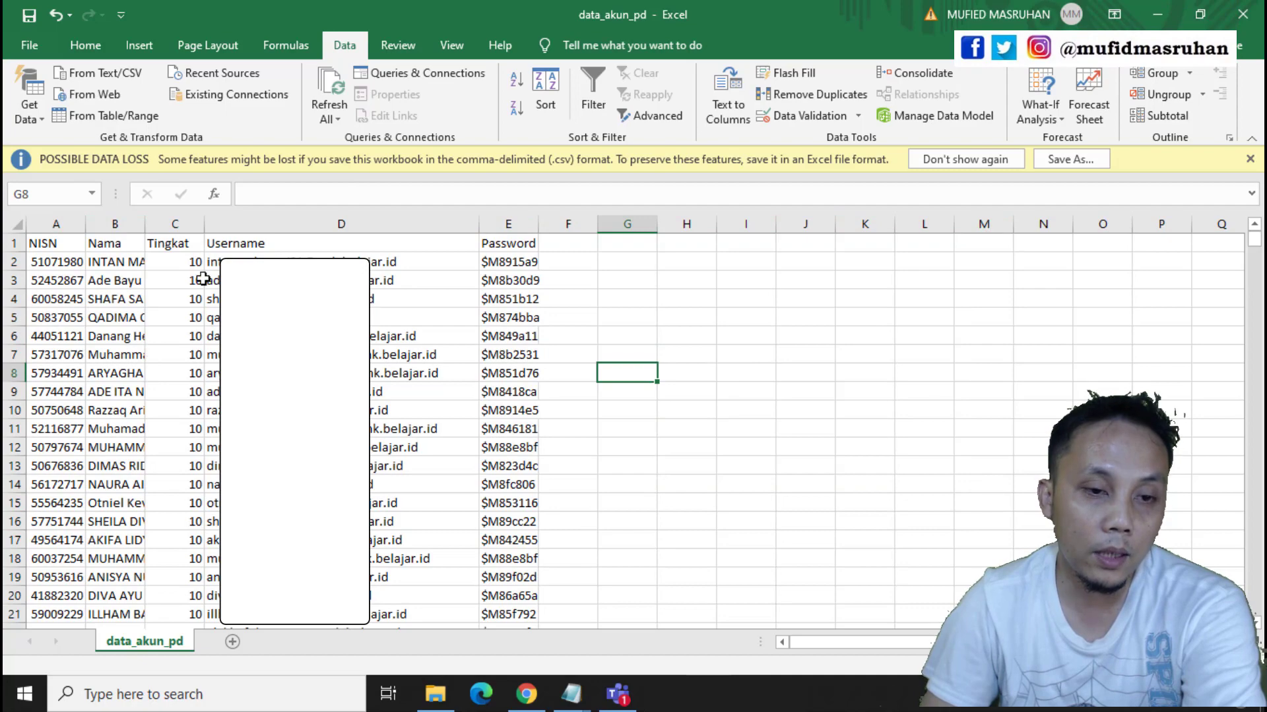
- Examine the sorted rows to check how the Tingkat values are grouped
scroll(203, 279, "down", 20)
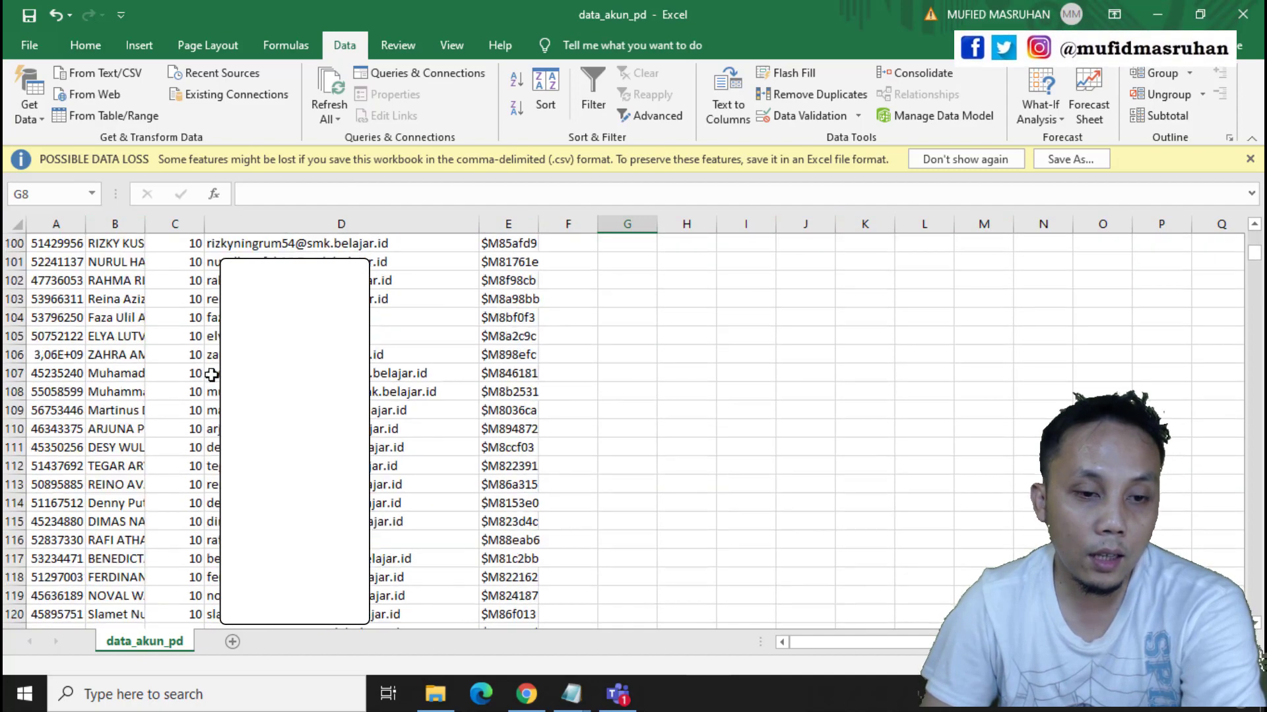
scroll(211, 374, "down", 20)
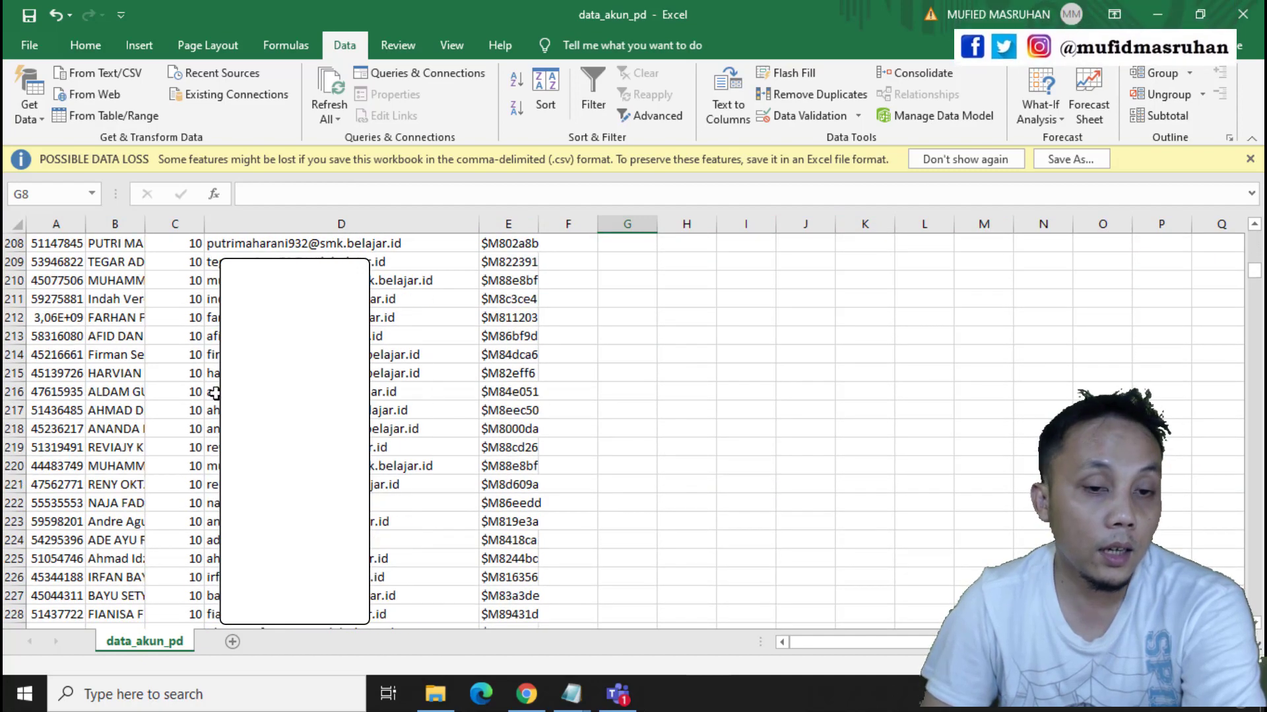
scroll(215, 393, "down", 20)
scroll(215, 393, "up", 6)
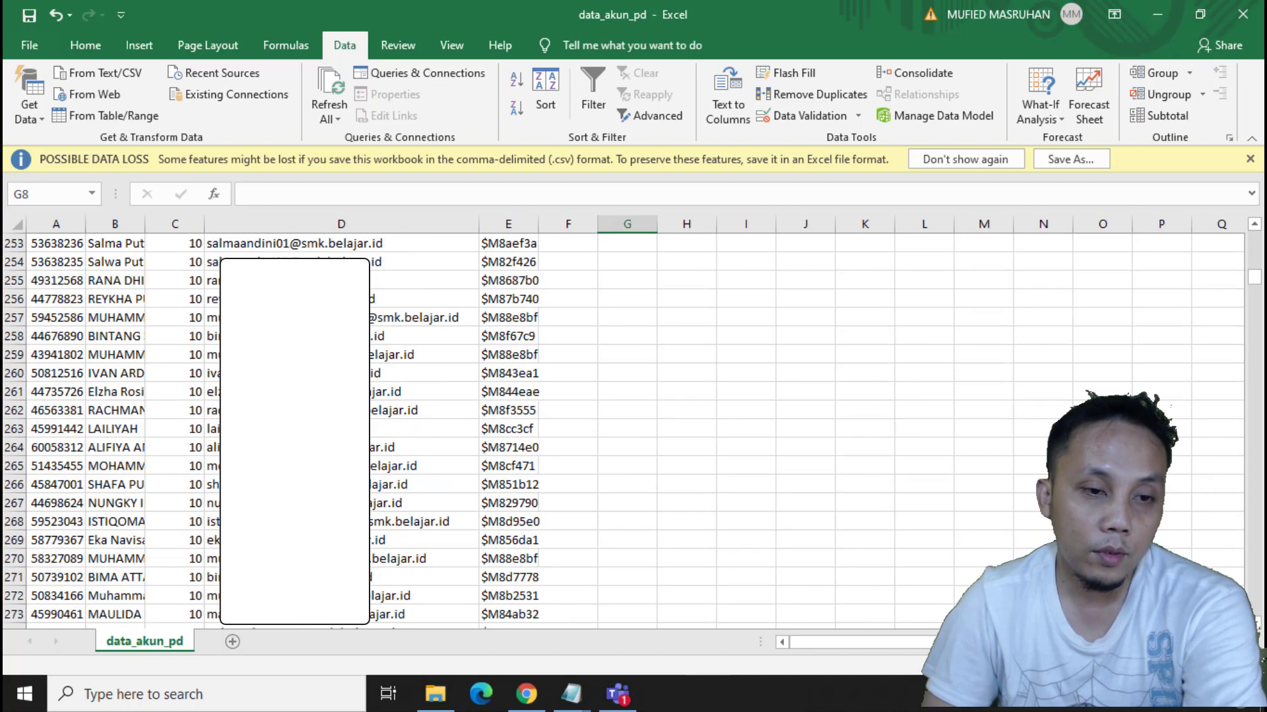
scroll(177, 284, "up", 20)
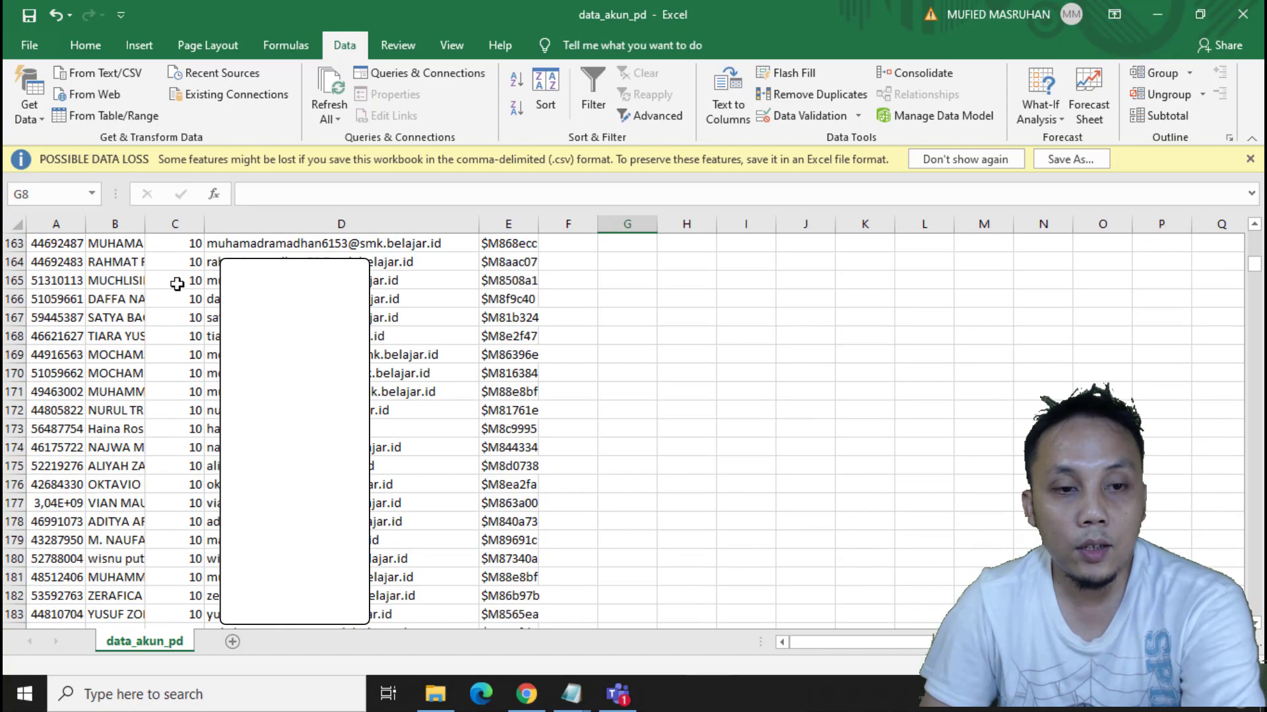
scroll(178, 287, "up", 18)
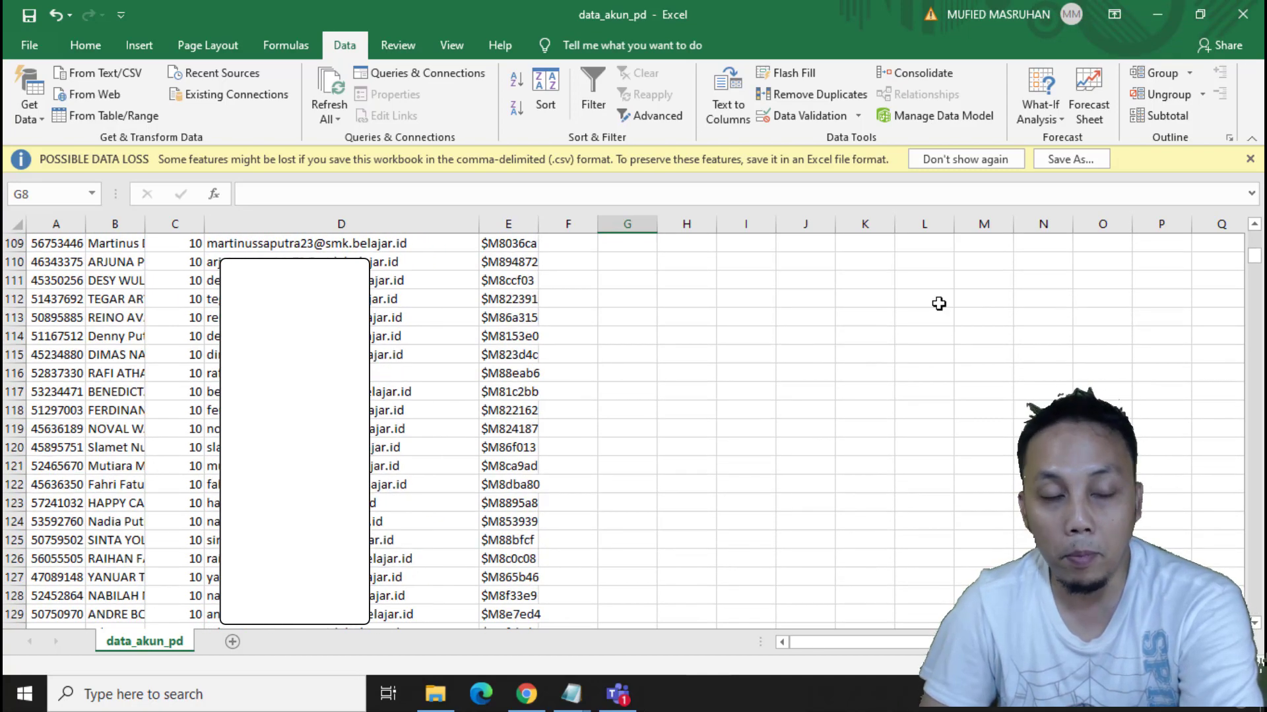
scroll(502, 340, "up", 6)
scroll(503, 340, "up", 5)
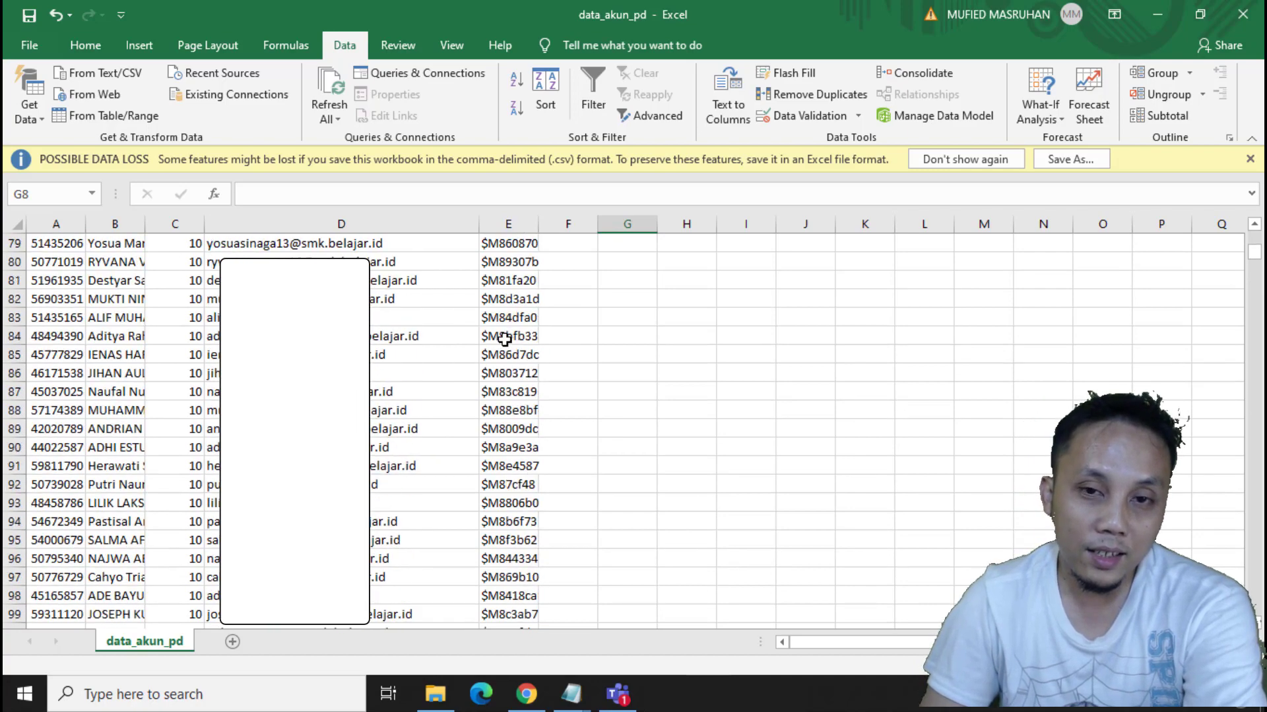
- Open the Save As dialog for data_akun_pd, cancel it, and close the workbook
left_click(1070, 160)
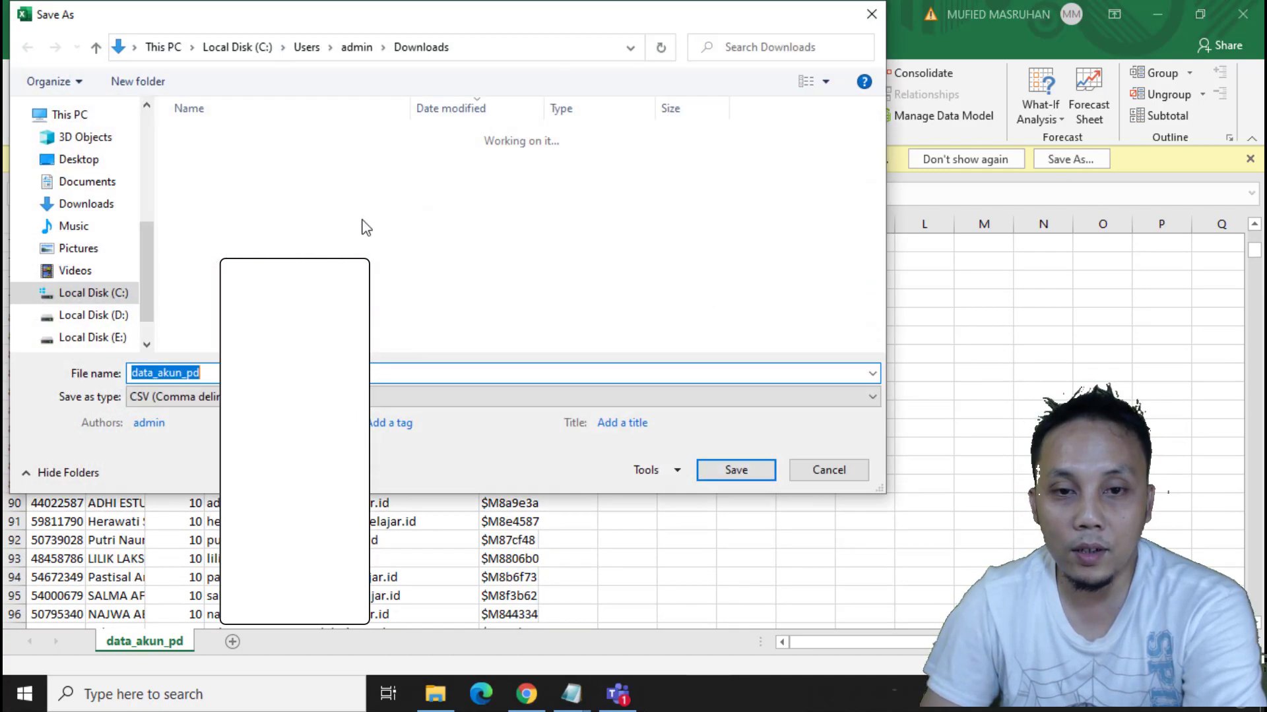
left_click(828, 470)
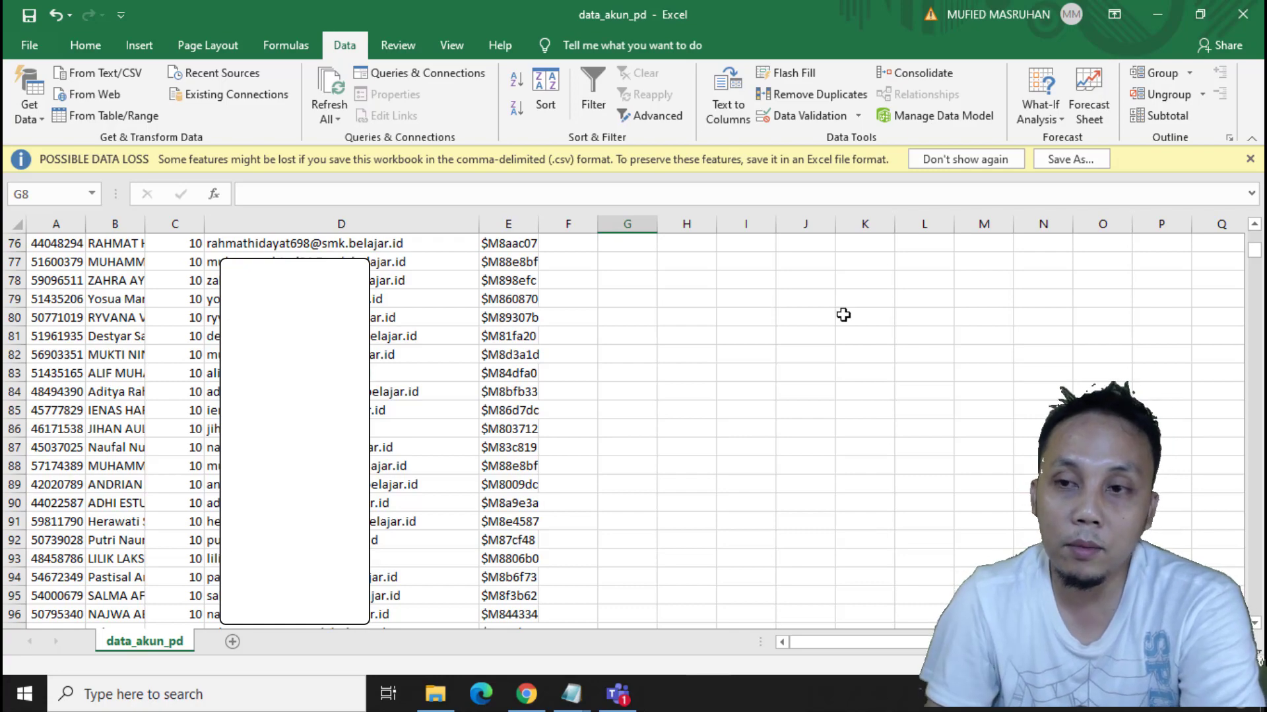
left_click(1236, 9)
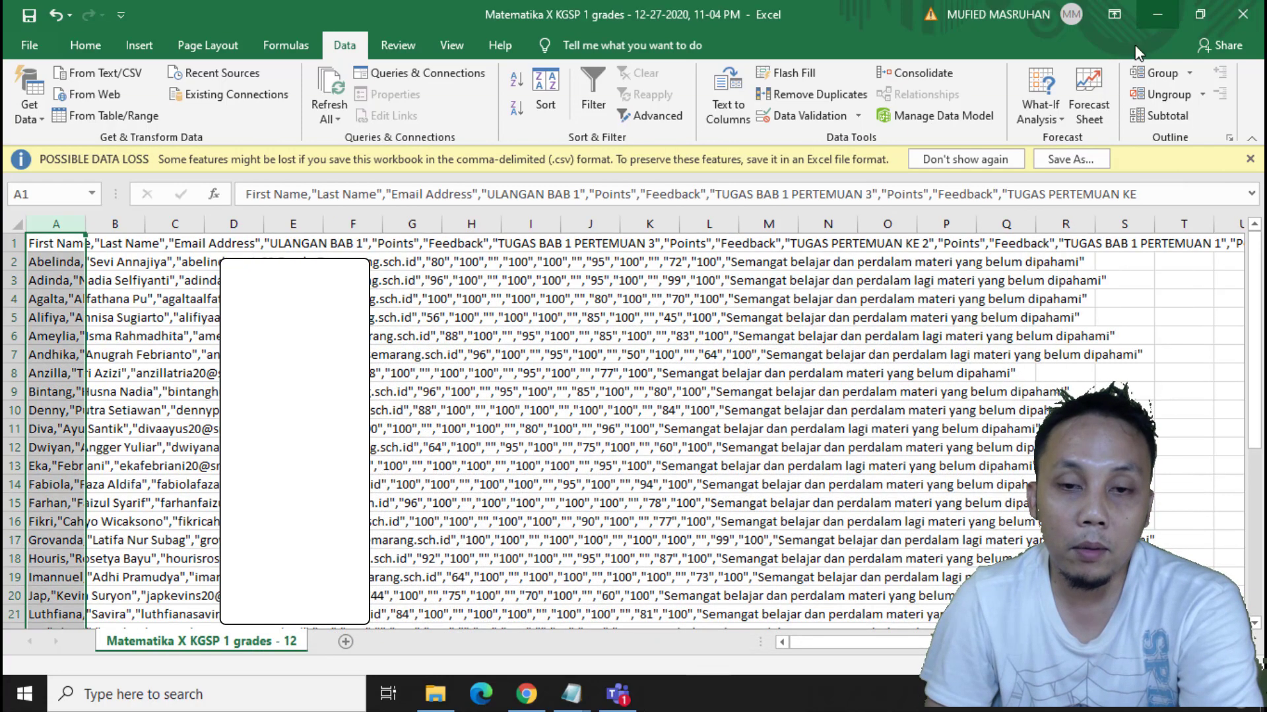